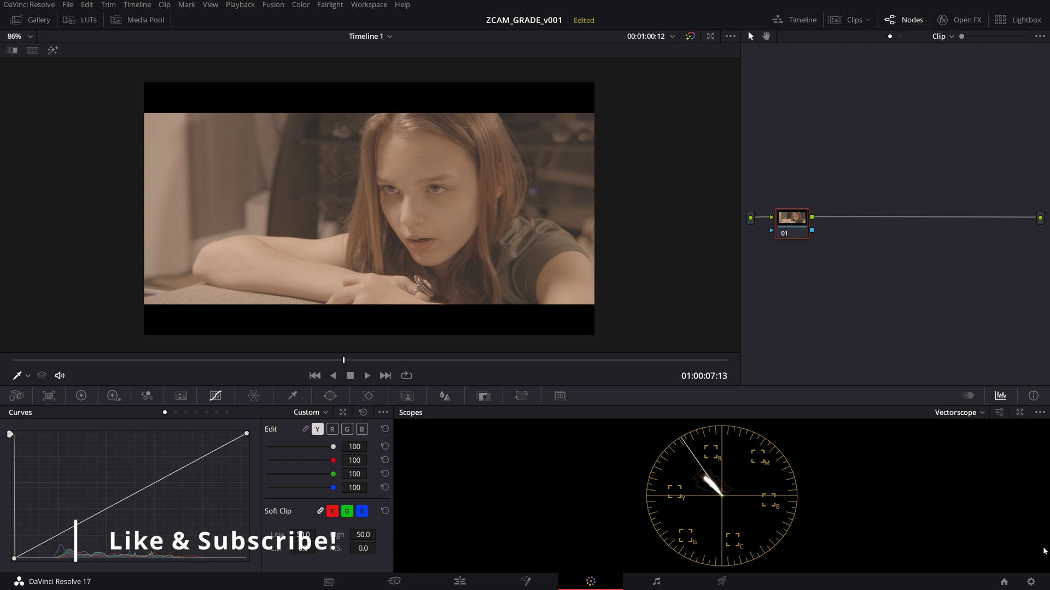
# In Color Management, set colour science to DaVinci YRGB Color Managed with a Custom preset.
pyautogui.click(1030, 581)
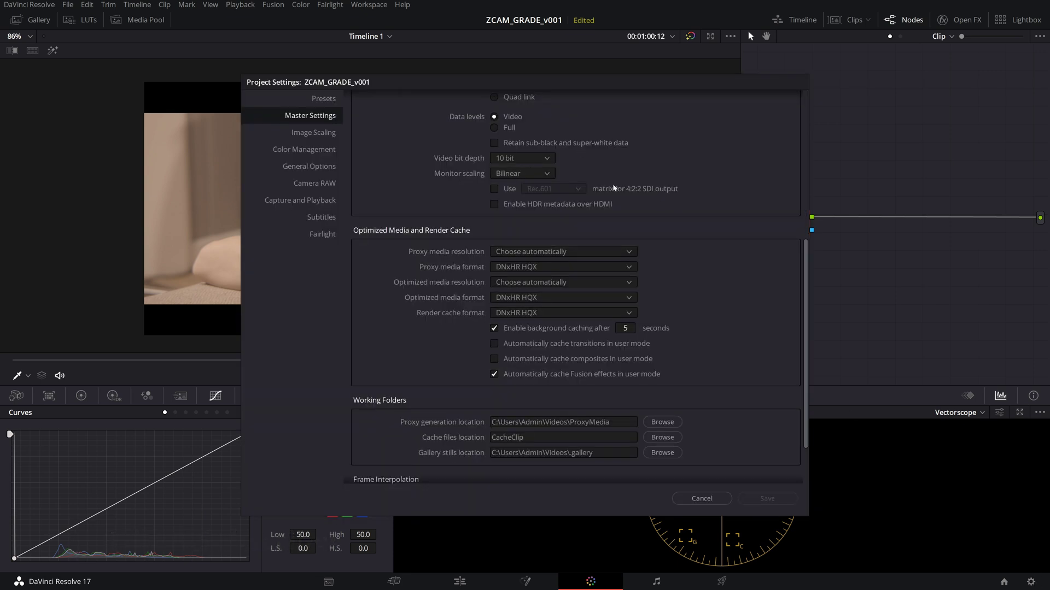
pyautogui.scroll(5, 683, 254)
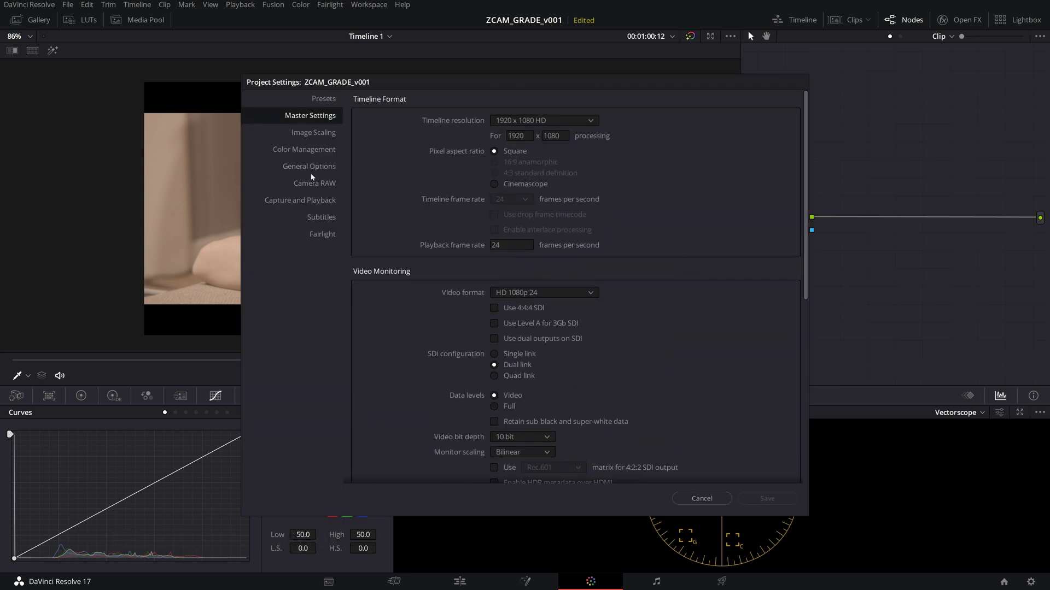
pyautogui.click(323, 151)
pyautogui.click(587, 120)
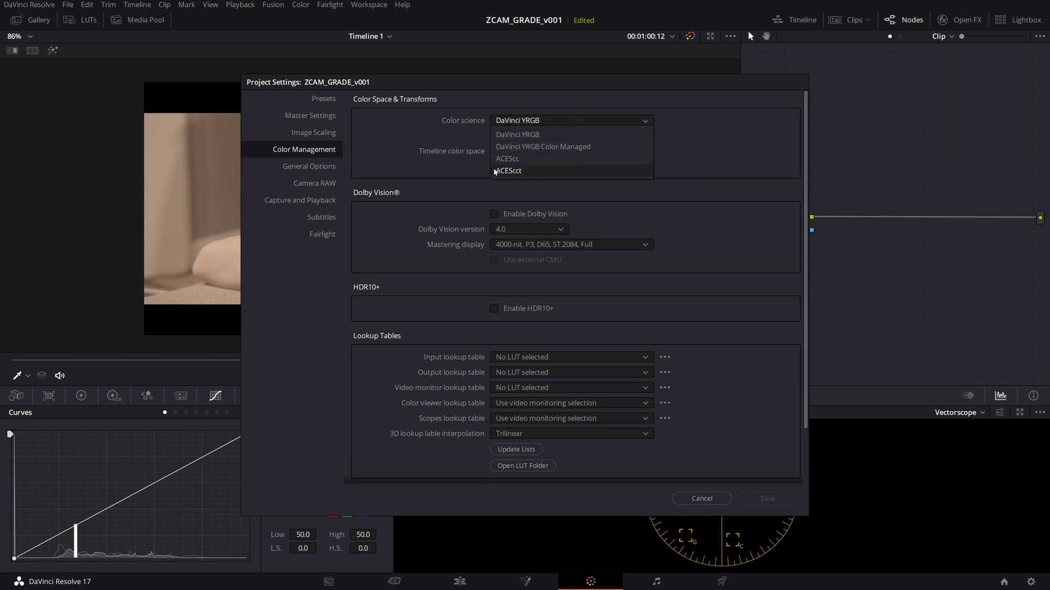
pyautogui.click(545, 147)
pyautogui.click(571, 136)
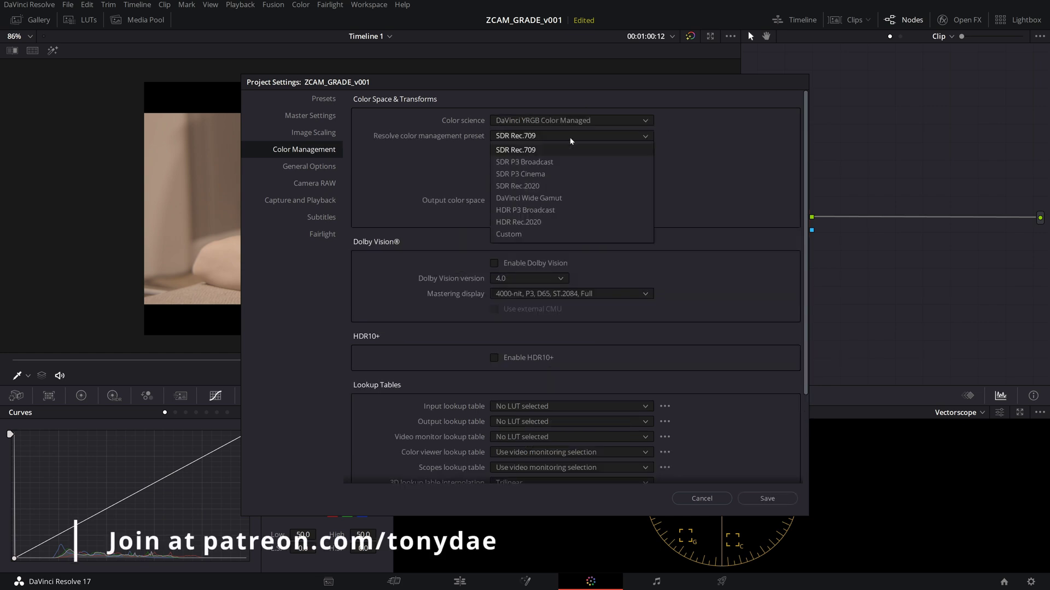
pyautogui.click(533, 234)
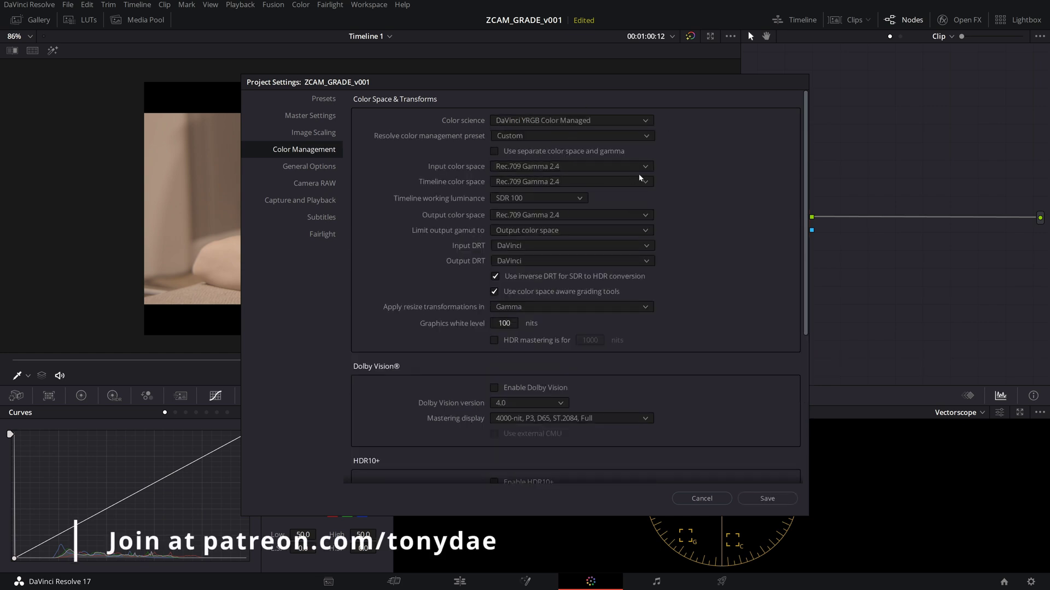
# Browse the Input color space list, leaving it at Rec.709 Gamma 2.4.
pyautogui.click(567, 166)
pyautogui.scroll(-10, 580, 248)
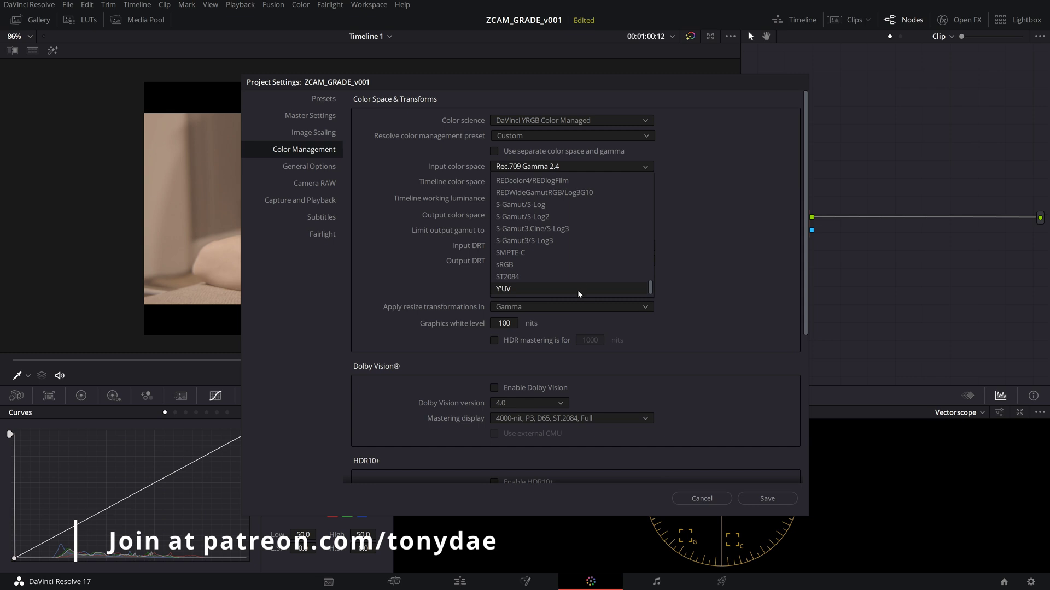
pyautogui.scroll(4, 547, 282)
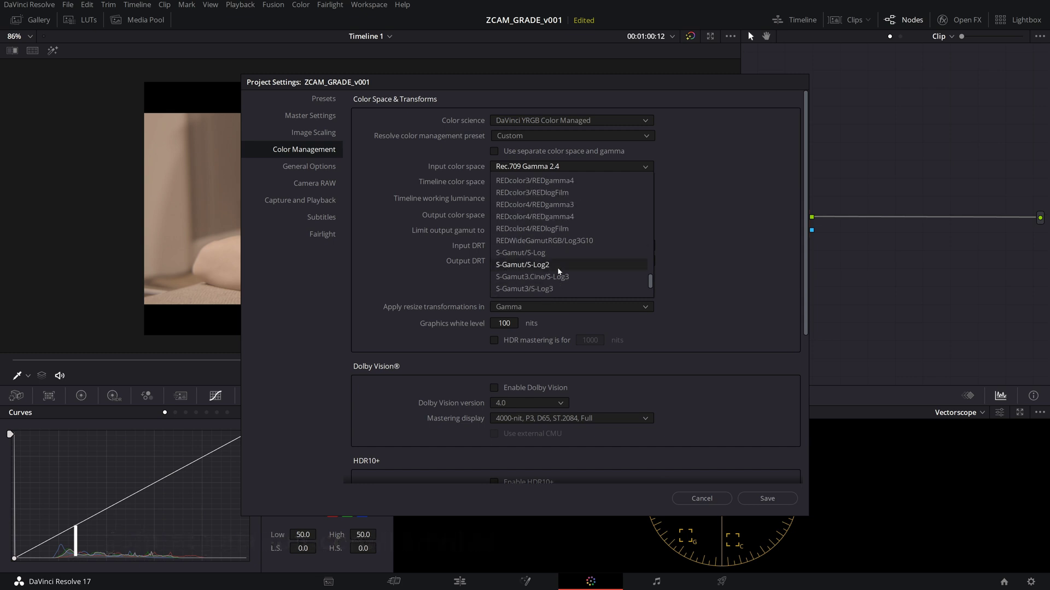
pyautogui.scroll(-2, 561, 275)
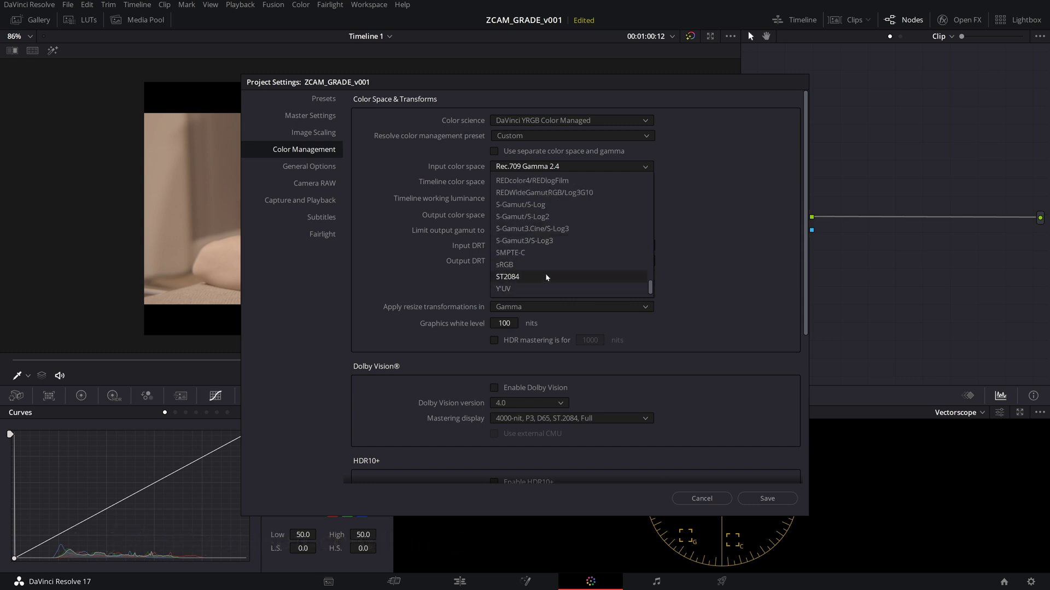
pyautogui.scroll(10, 548, 276)
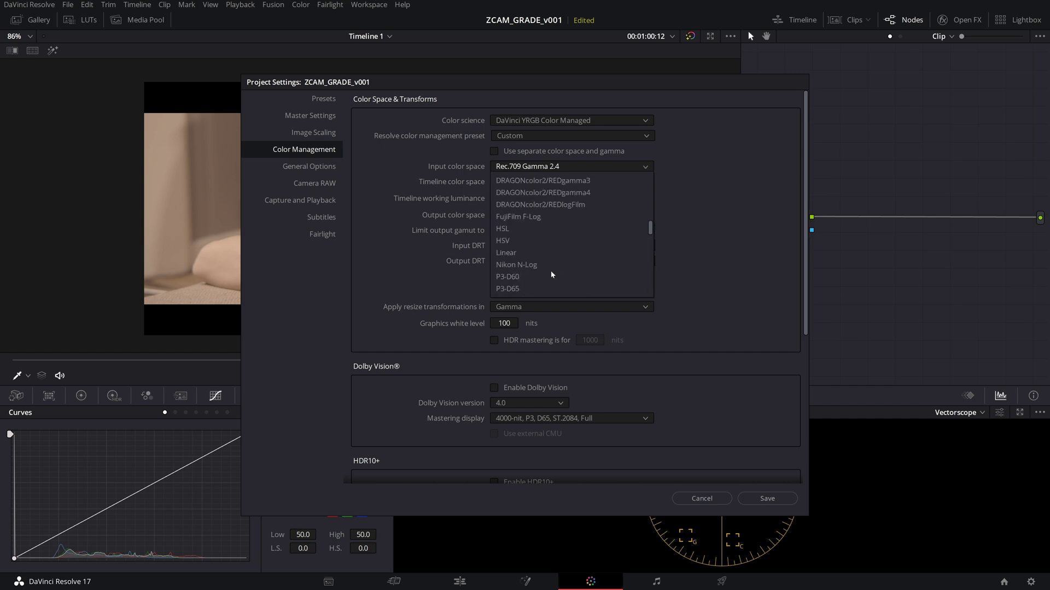
pyautogui.scroll(12, 551, 274)
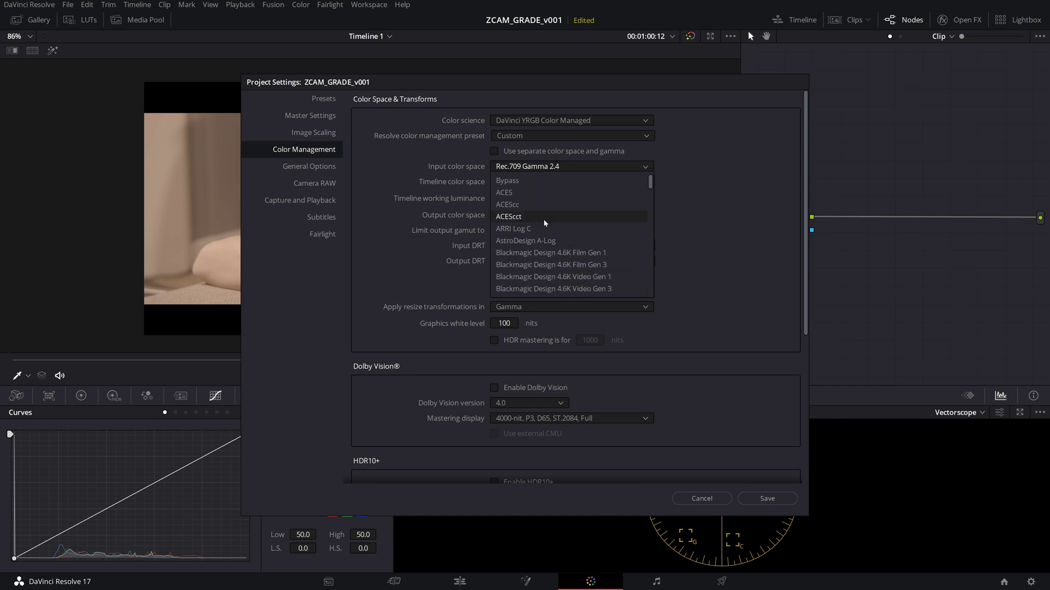
pyautogui.scroll(-6, 546, 234)
pyautogui.scroll(-8, 547, 241)
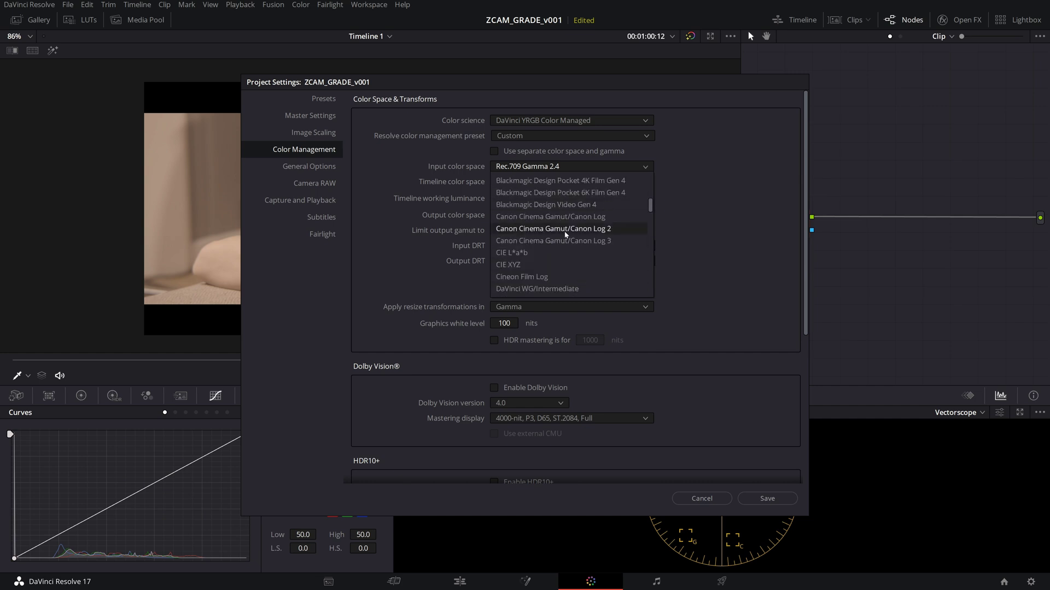
pyautogui.scroll(-10, 550, 262)
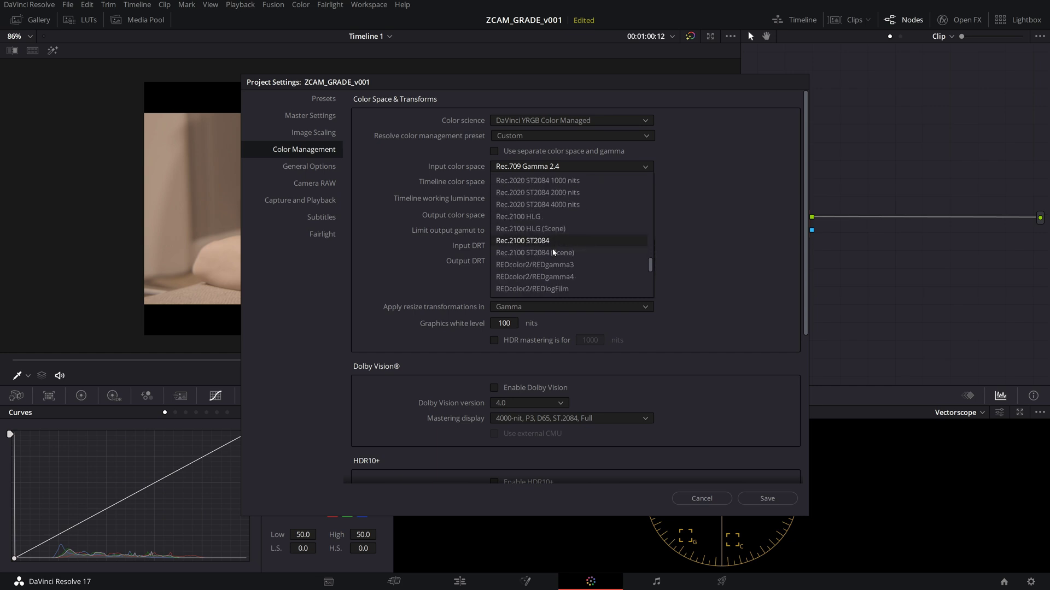
pyautogui.scroll(-15, 553, 254)
pyautogui.scroll(20, 558, 257)
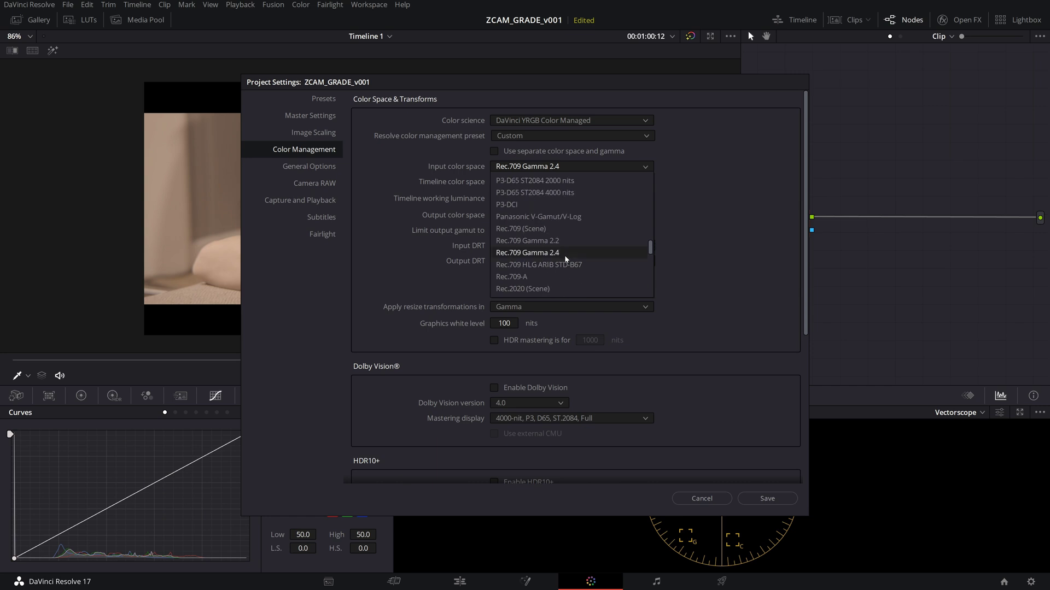
pyautogui.scroll(15, 566, 259)
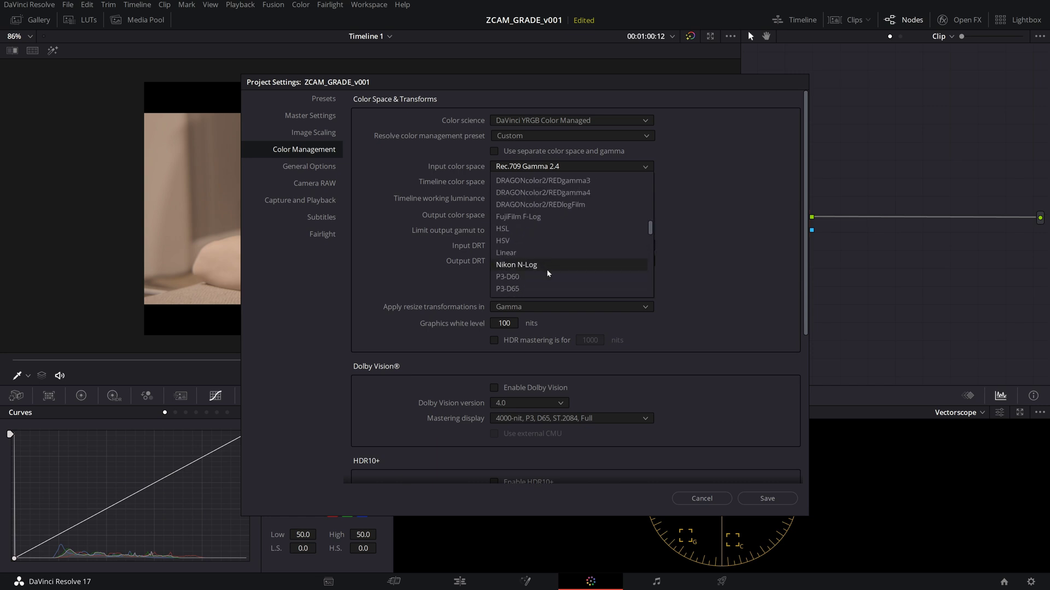
pyautogui.scroll(3, 552, 279)
pyautogui.scroll(-12, 557, 257)
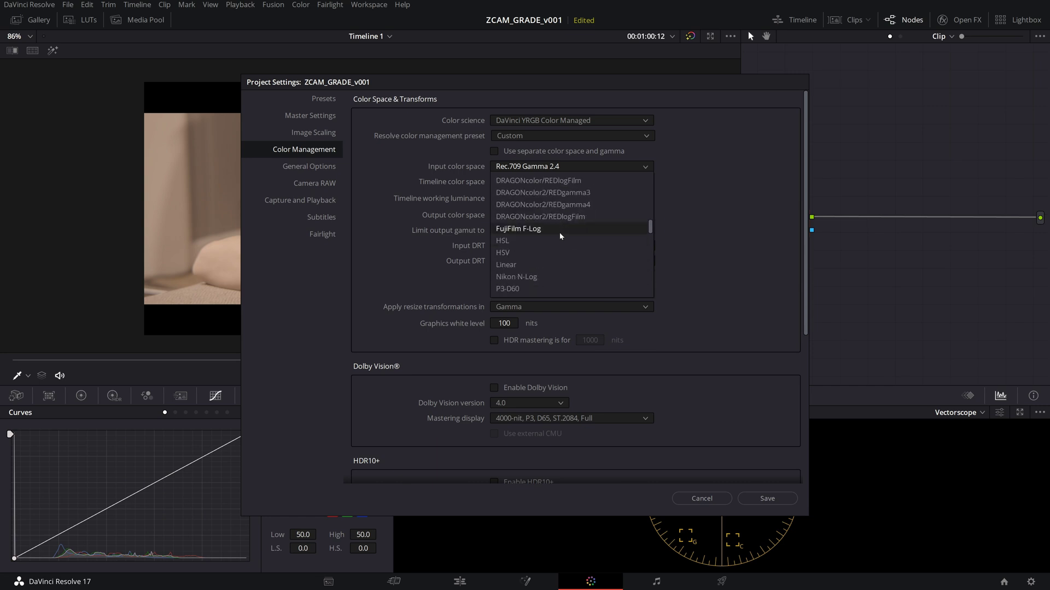
pyautogui.scroll(-8, 557, 246)
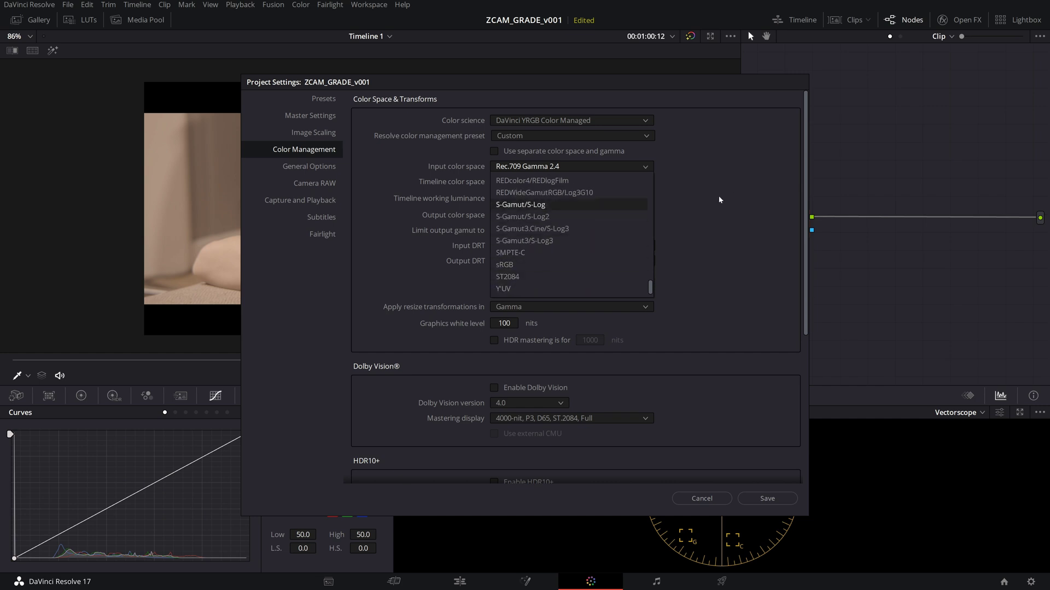
pyautogui.click(483, 165)
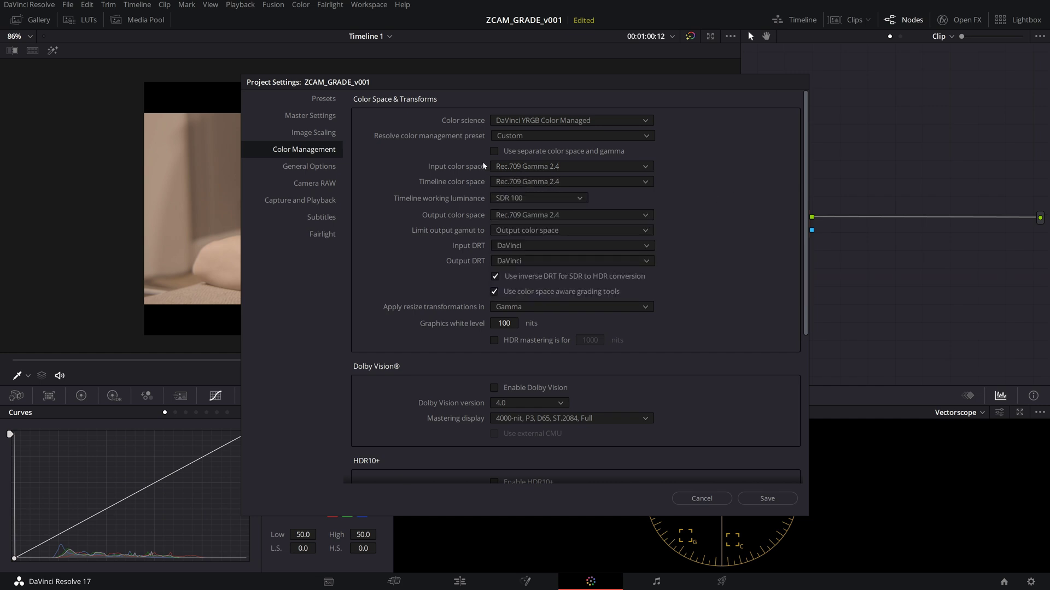
pyautogui.click(563, 167)
pyautogui.click(566, 168)
# Close Project Settings and search the Open FX library for 'color'.
pyautogui.click(593, 117)
pyautogui.press('Escape')
pyautogui.press('Escape')
pyautogui.click(962, 21)
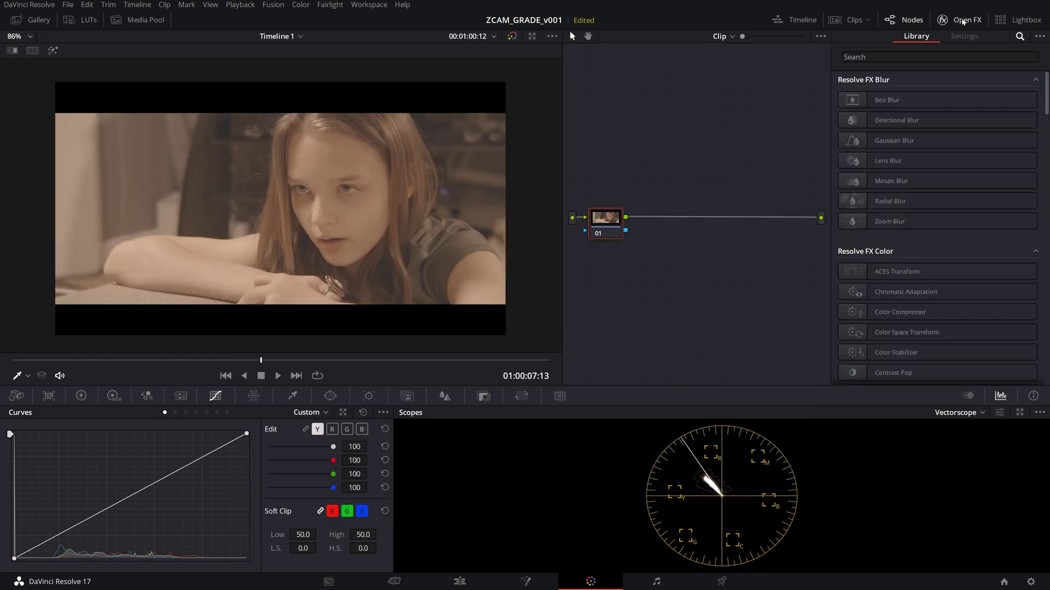
pyautogui.click(920, 58)
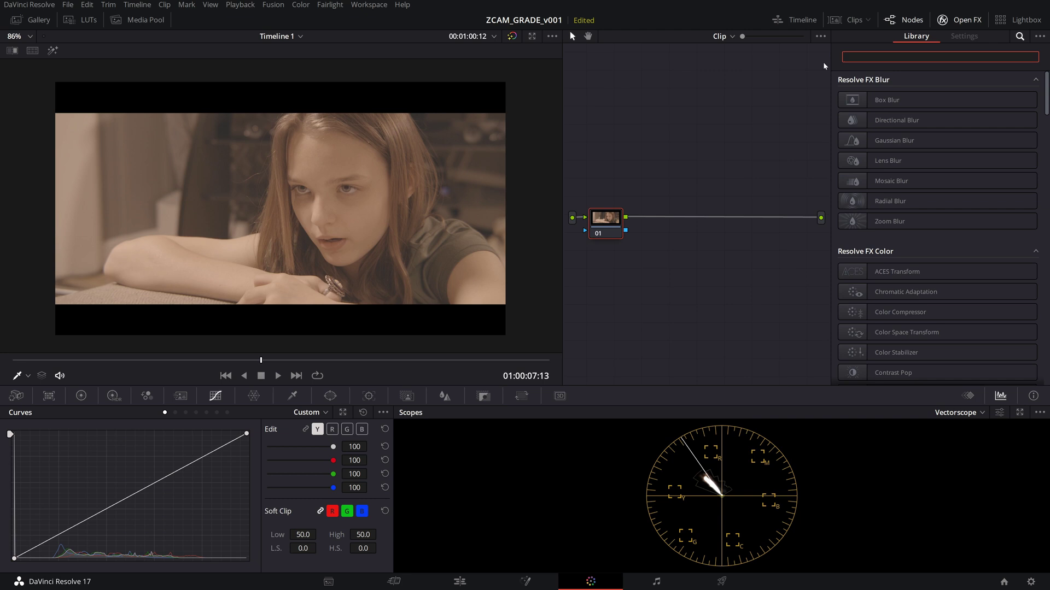
pyautogui.write('color')
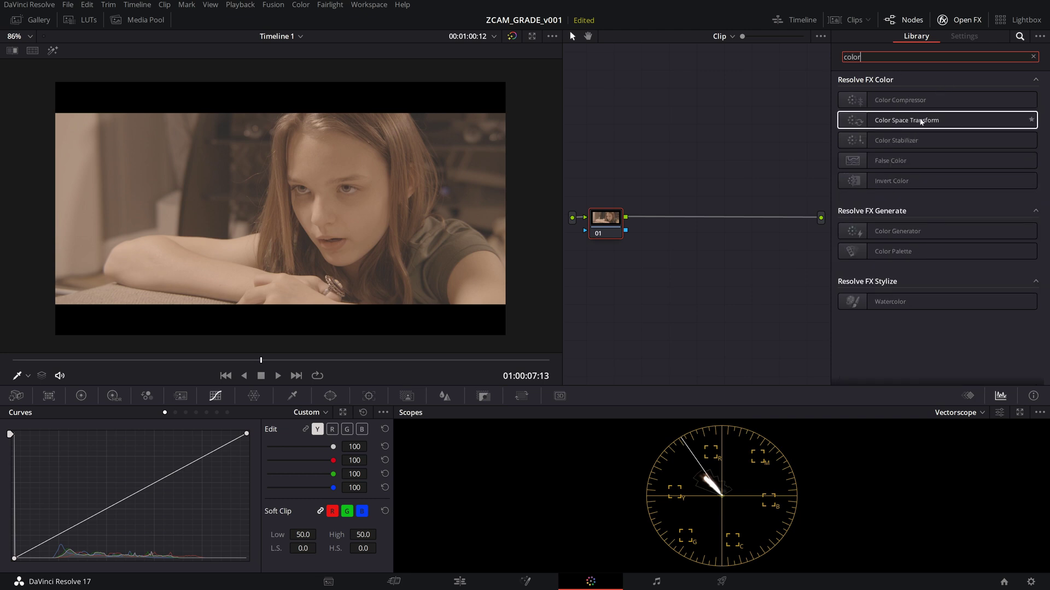
# Try Color Space Transform on node 01, inspect its input lists, then remove it.
pyautogui.moveTo(919, 121); pyautogui.dragTo(608, 228)
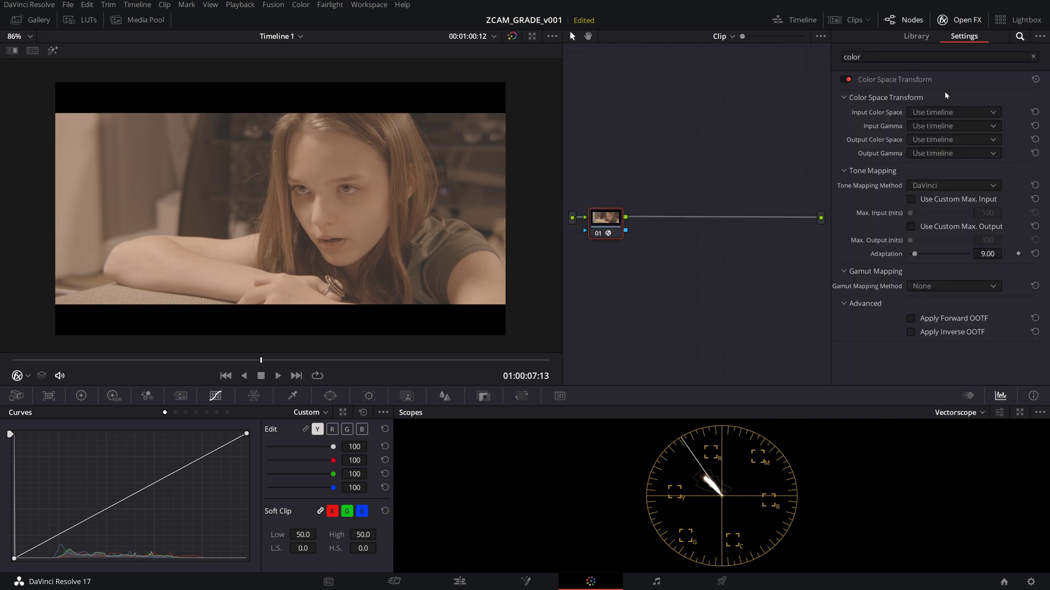
pyautogui.click(952, 112)
pyautogui.scroll(-10, 945, 175)
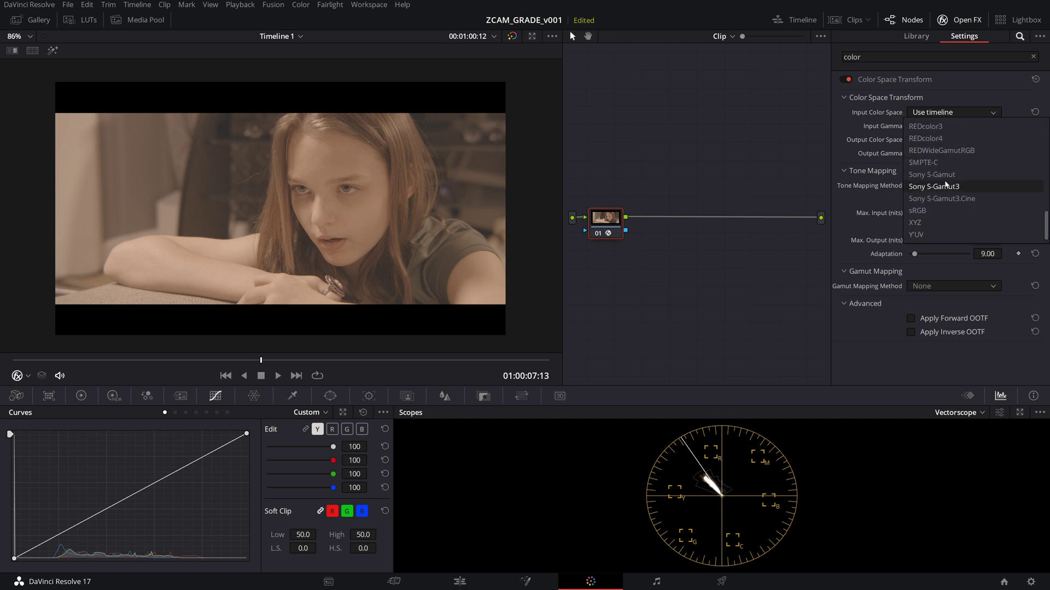
pyautogui.scroll(5, 946, 186)
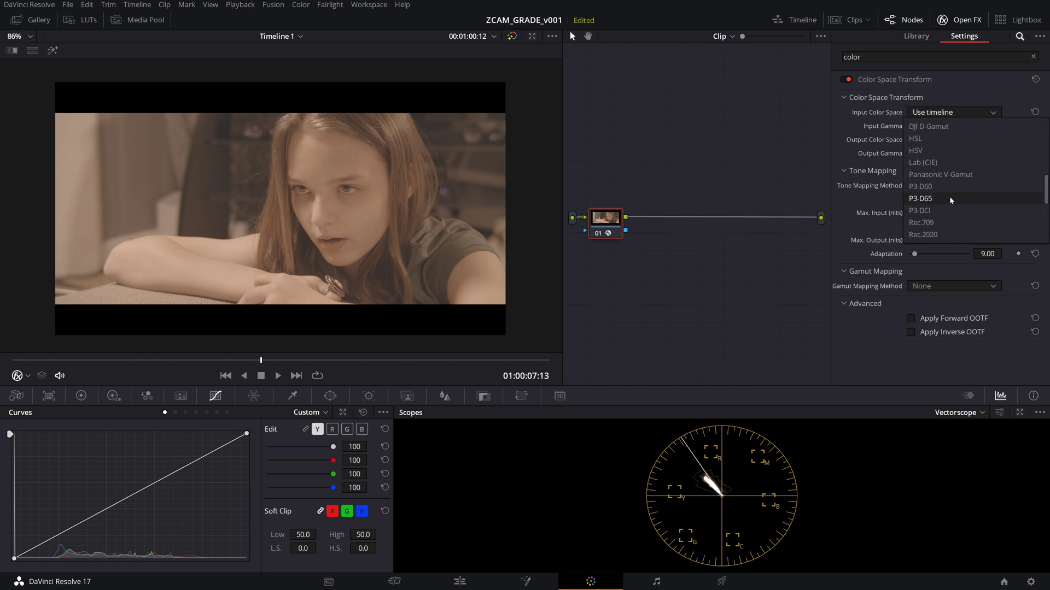
pyautogui.scroll(10, 950, 201)
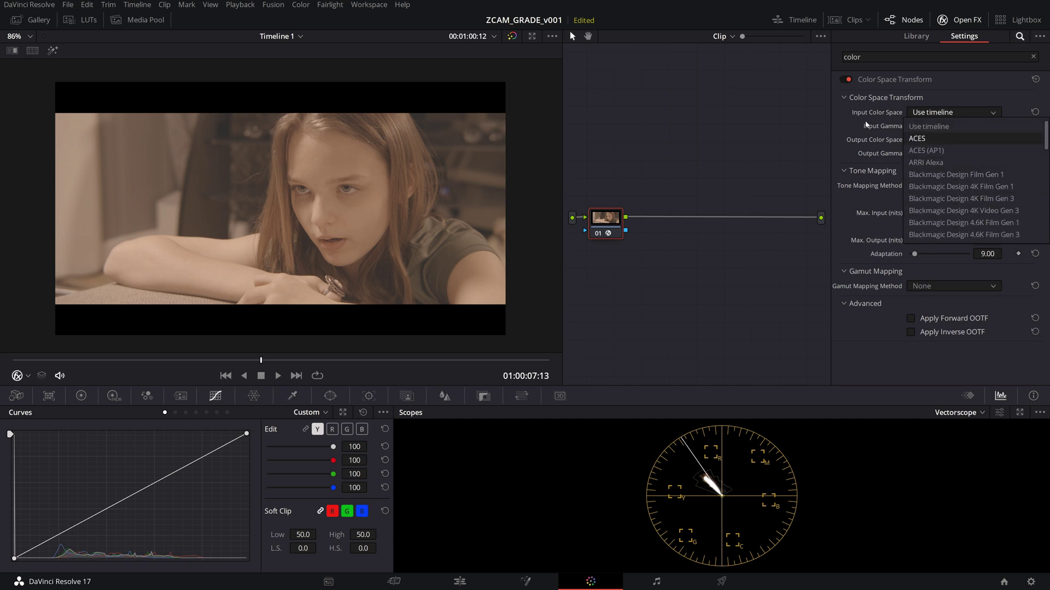
pyautogui.click(952, 126)
pyautogui.click(952, 126)
pyautogui.scroll(-10, 947, 202)
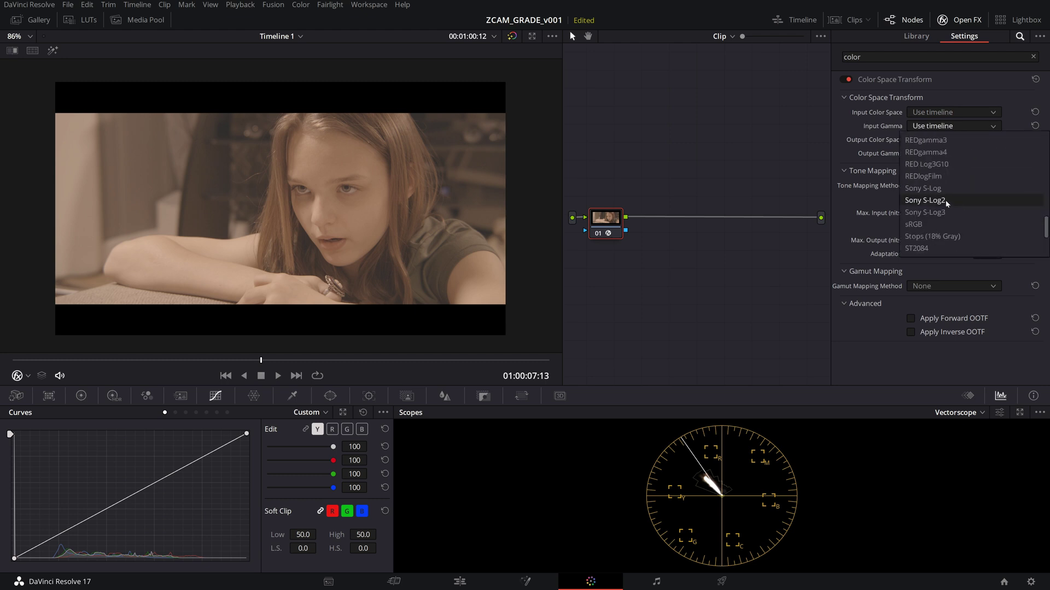
pyautogui.scroll(-1, 973, 208)
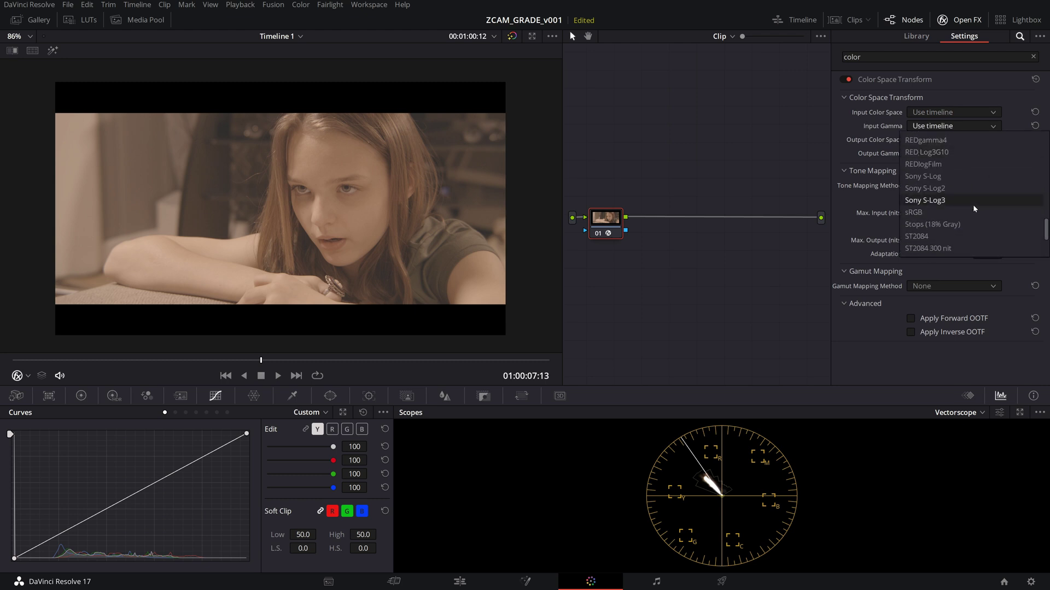
pyautogui.click(1019, 121)
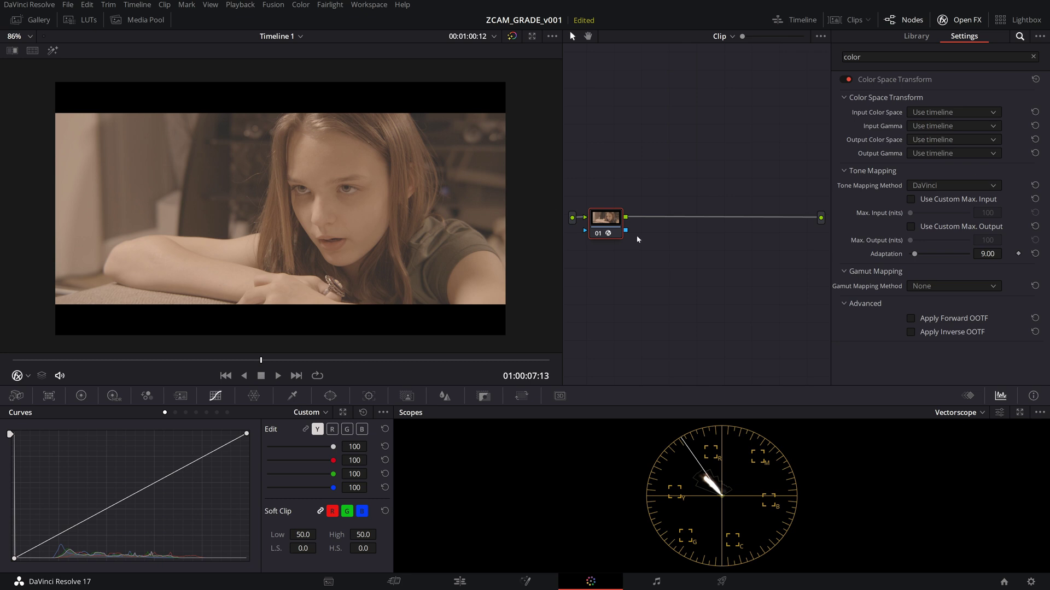
pyautogui.rightClick(611, 220)
pyautogui.click(638, 230)
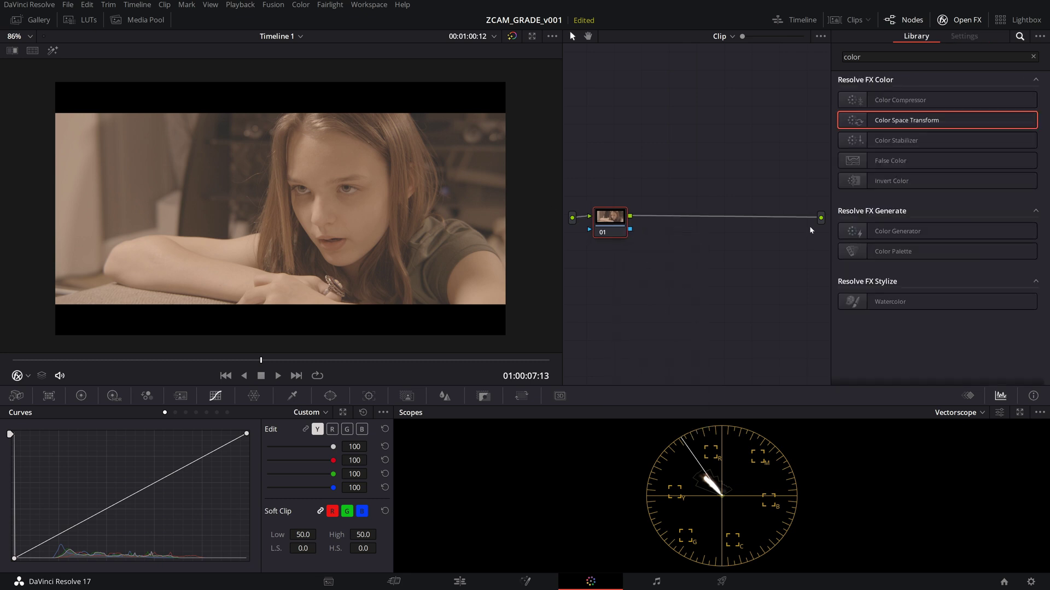
# Search the effects for 'cinem' and apply CineMatch 1.04 to node 01.
pyautogui.click(886, 57)
pyautogui.hotkey('ctrl', 'a')
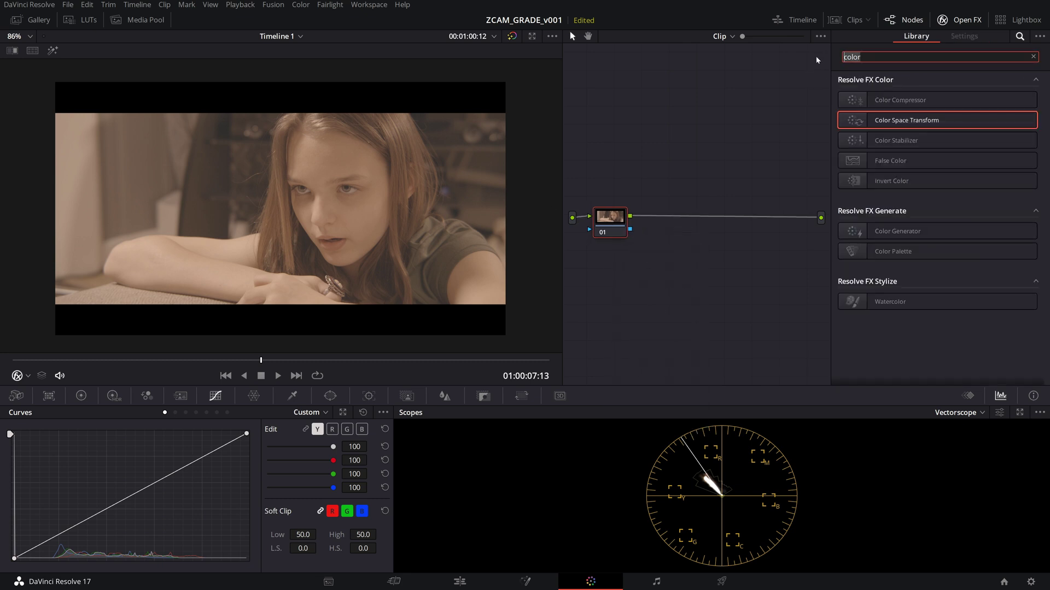
pyautogui.write('cinem')
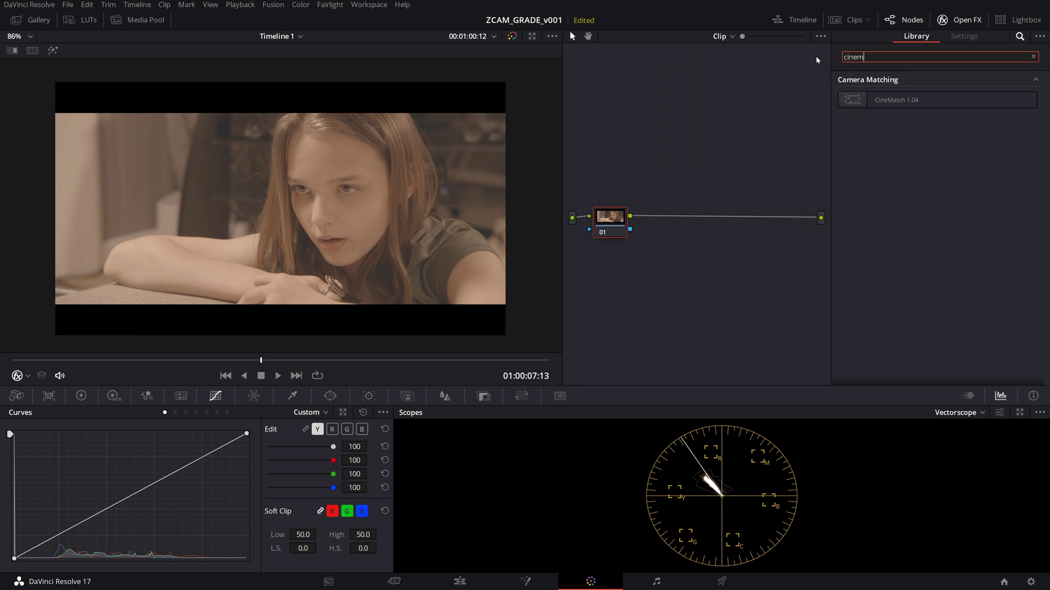
pyautogui.moveTo(897, 103); pyautogui.dragTo(608, 224)
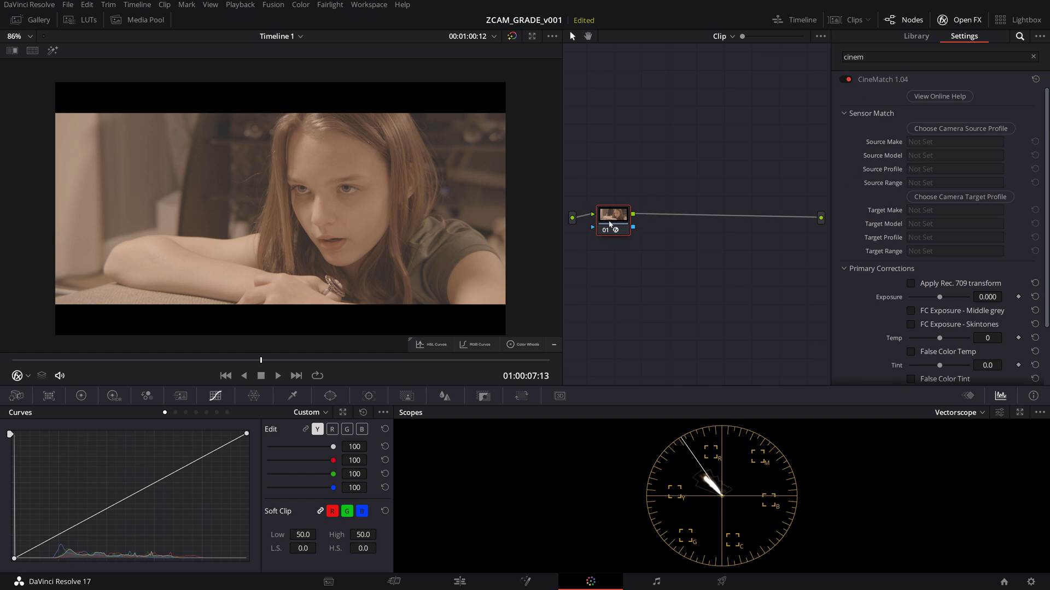
pyautogui.moveTo(605, 225); pyautogui.dragTo(603, 228)
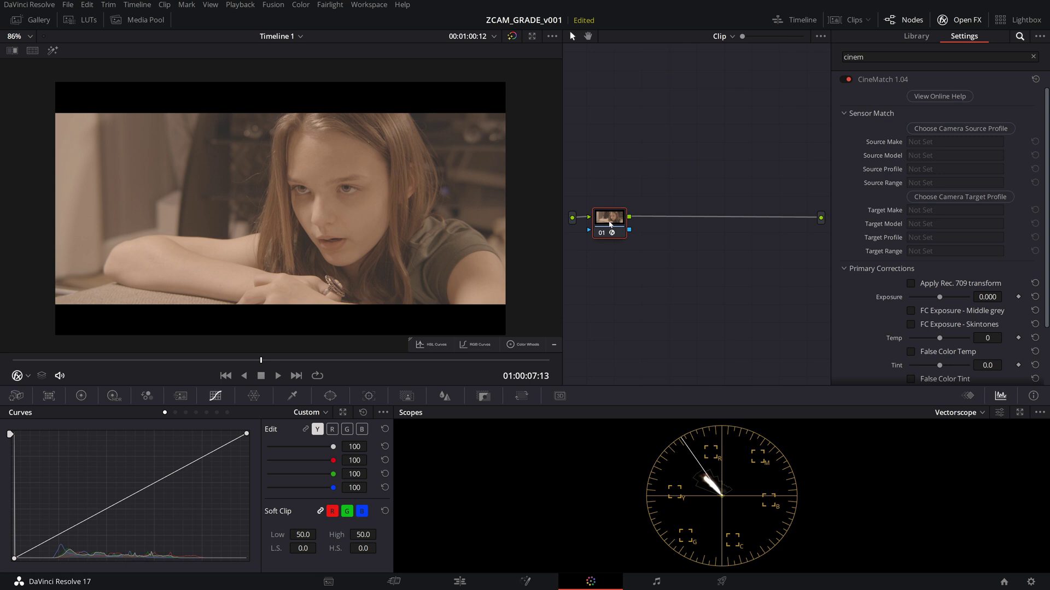
pyautogui.moveTo(611, 224); pyautogui.dragTo(608, 223)
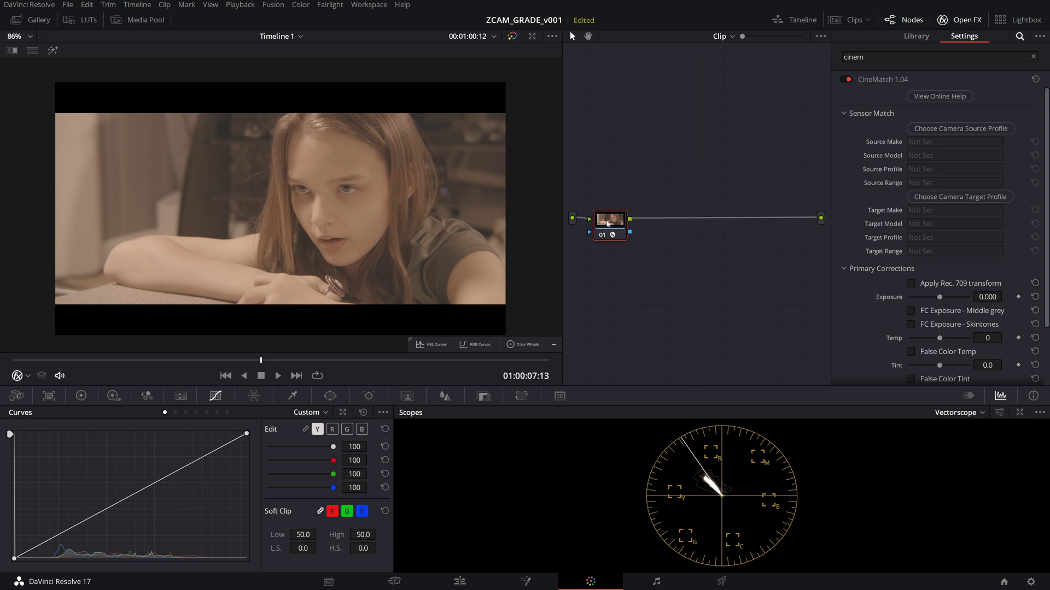
# Label node 01 'cinematch' and add serial nodes 02–04 after it with Alt+S.
pyautogui.write('cinematch')
pyautogui.press('Return')
pyautogui.hotkey('alt', 's')
pyautogui.hotkey('alt', 's')
pyautogui.hotkey('alt', 's')
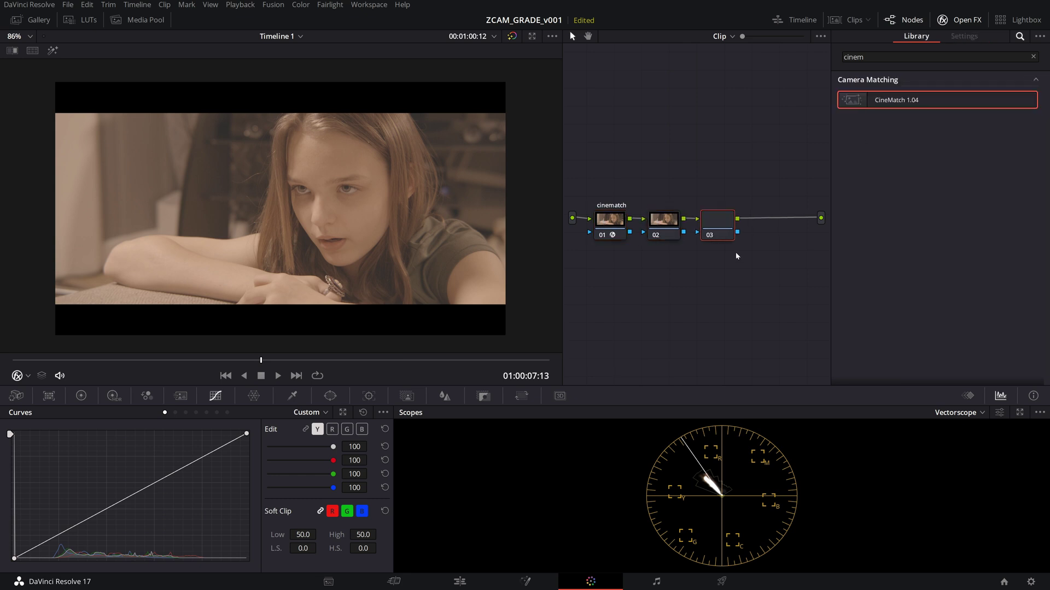
pyautogui.click(609, 225)
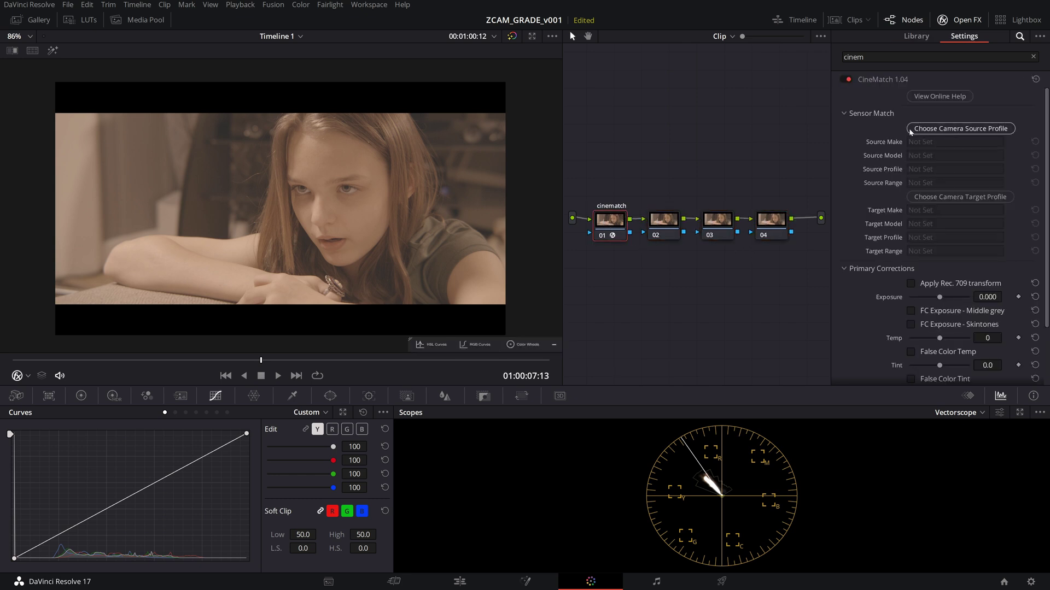
# Apply a CineMatch source profile of Z CAM, E2-S6, ZLog2, Full range.
pyautogui.click(948, 130)
pyautogui.click(900, 106)
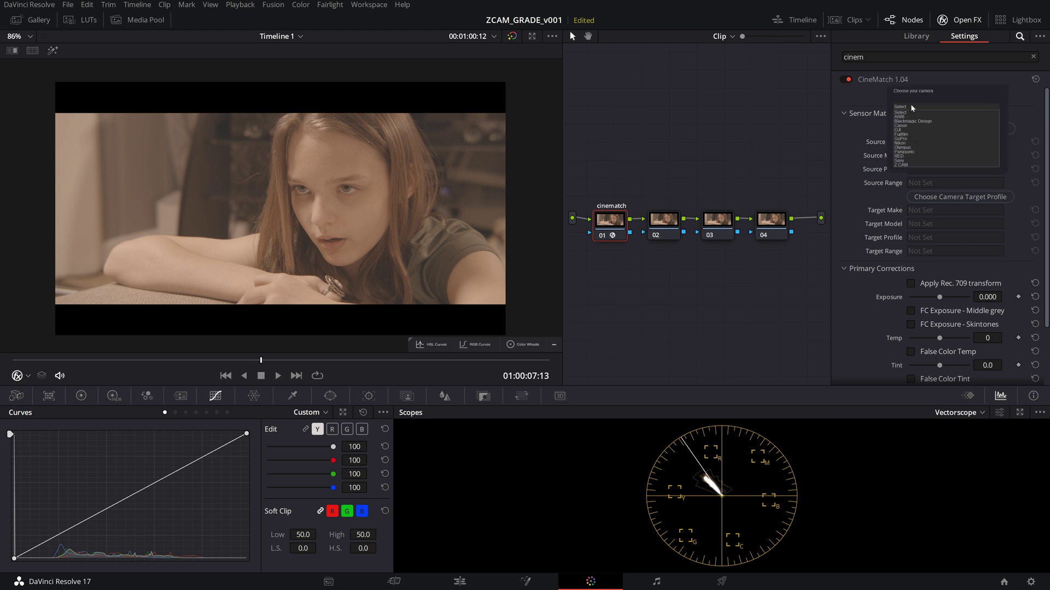
pyautogui.click(906, 165)
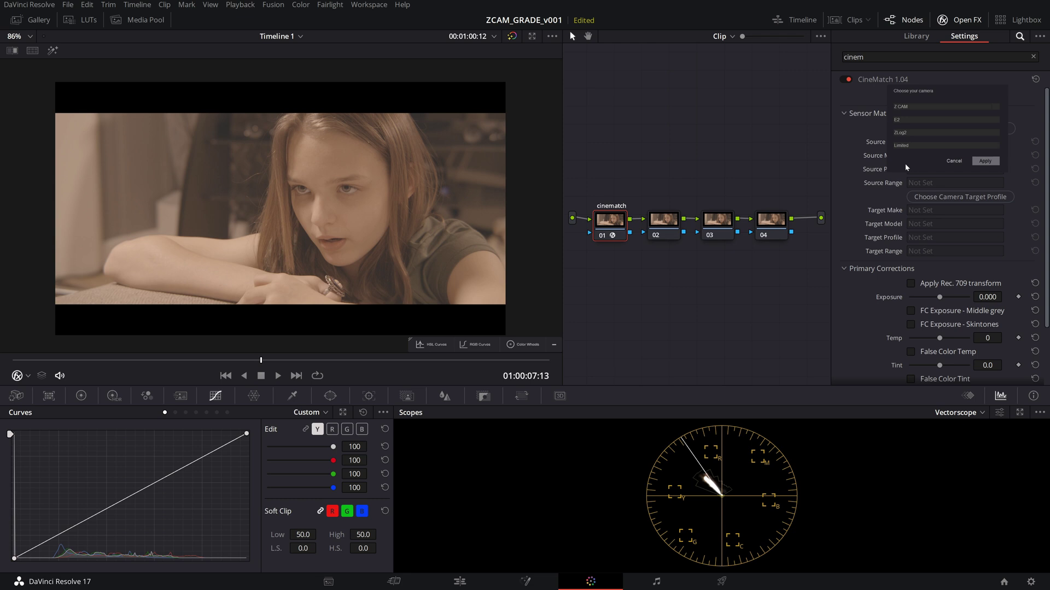
pyautogui.click(914, 122)
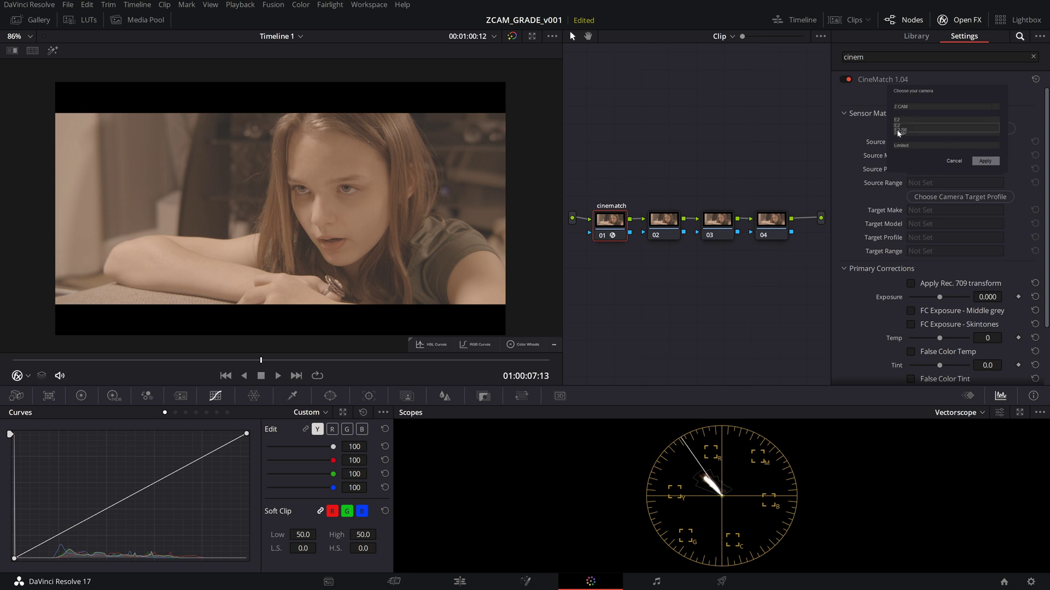
pyautogui.click(907, 131)
pyautogui.click(918, 144)
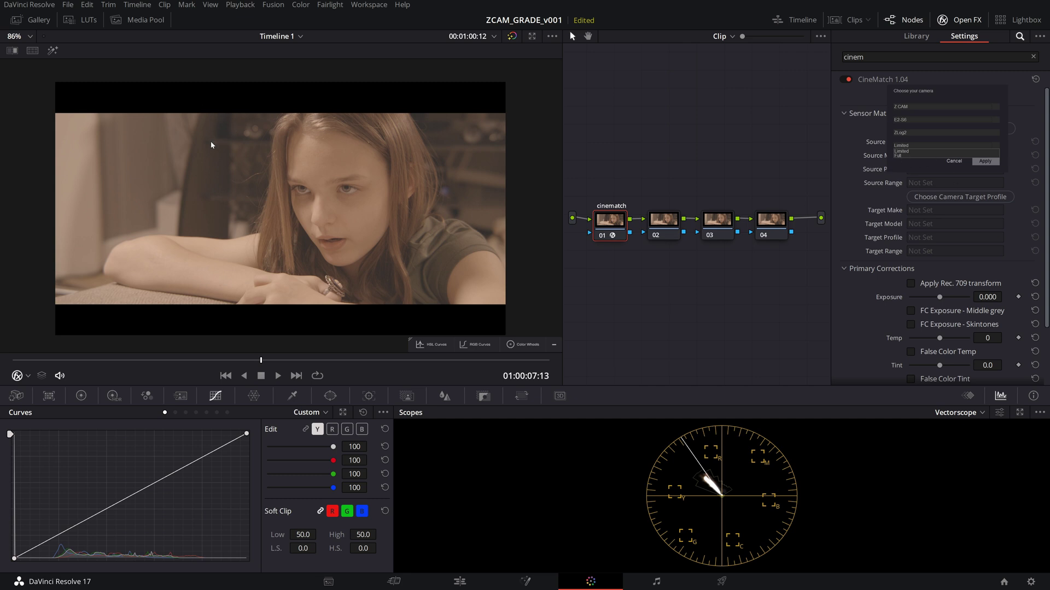
pyautogui.click(900, 157)
pyautogui.click(987, 161)
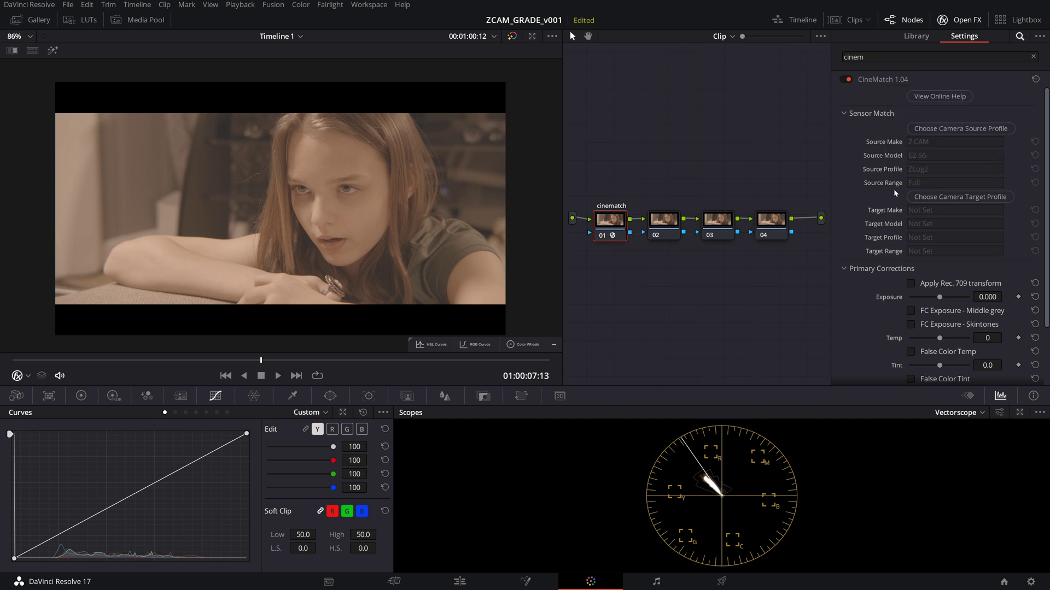
# Apply a CineMatch target profile of ARRI, ALEXA, LogC, Full range.
pyautogui.click(954, 198)
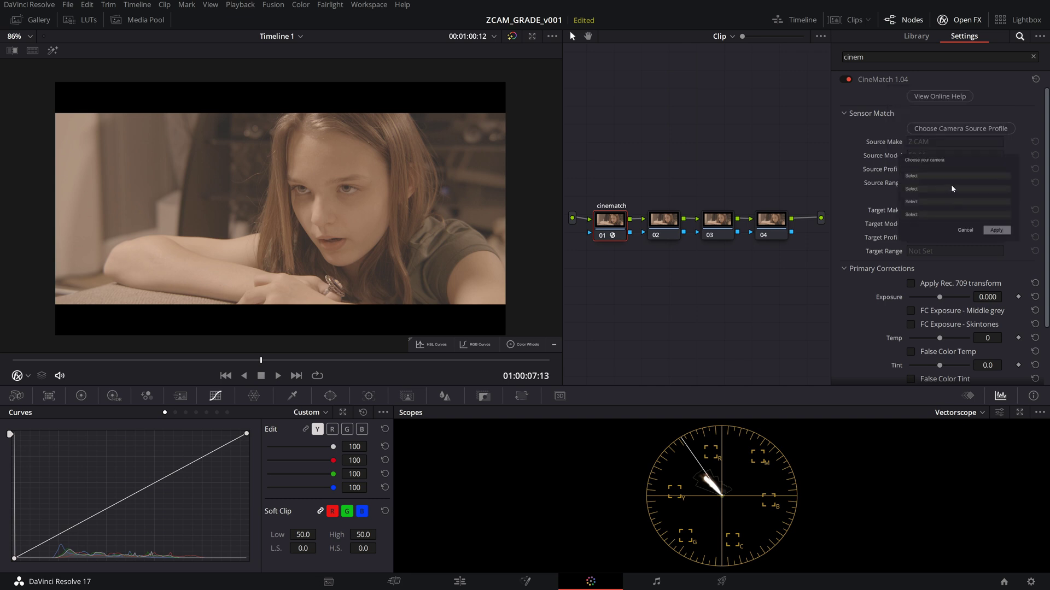
pyautogui.click(946, 176)
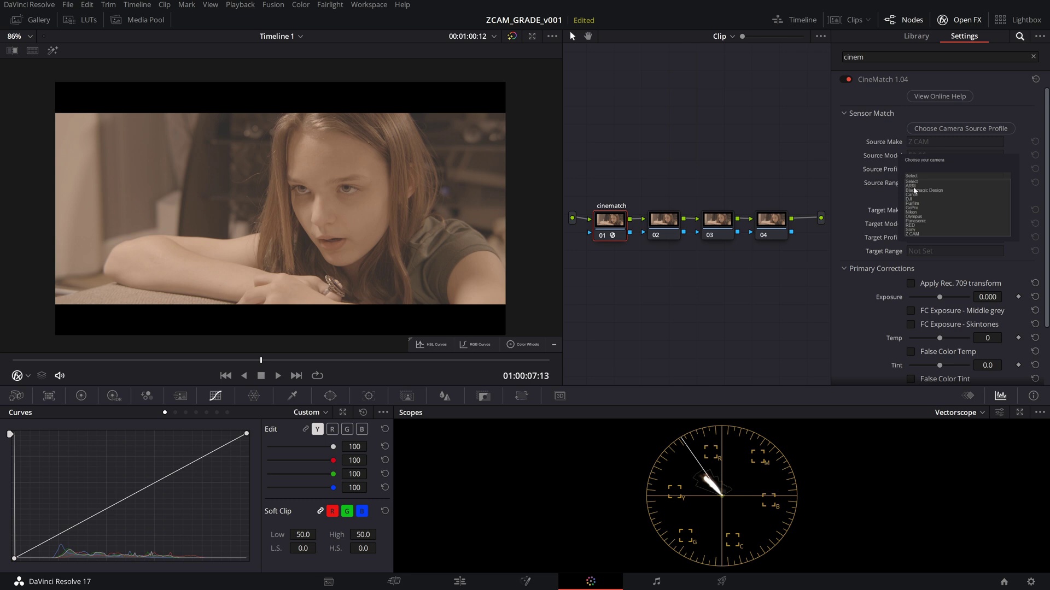
pyautogui.click(913, 186)
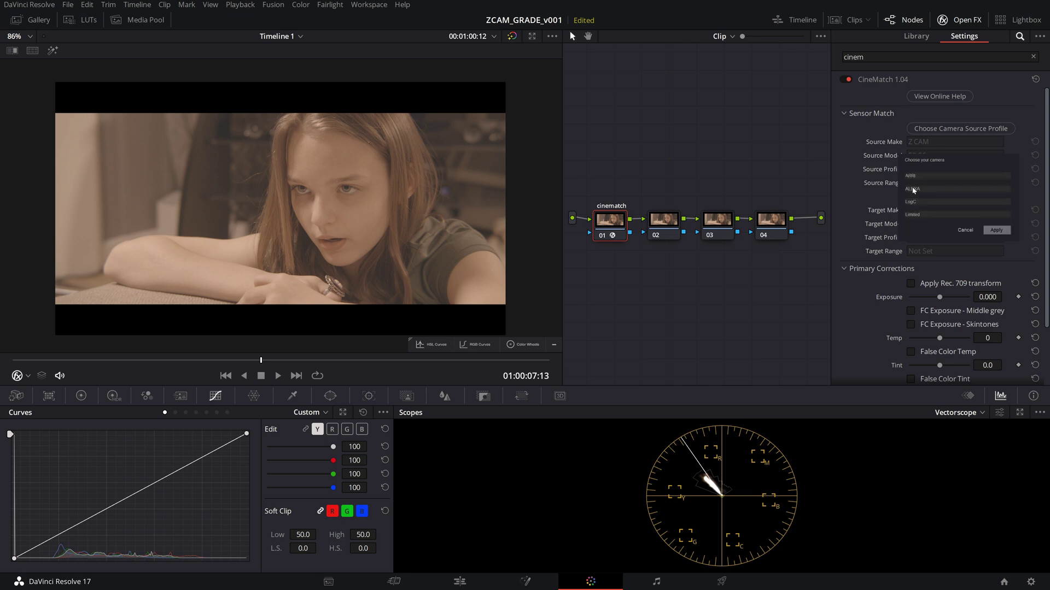
pyautogui.click(926, 215)
pyautogui.click(916, 225)
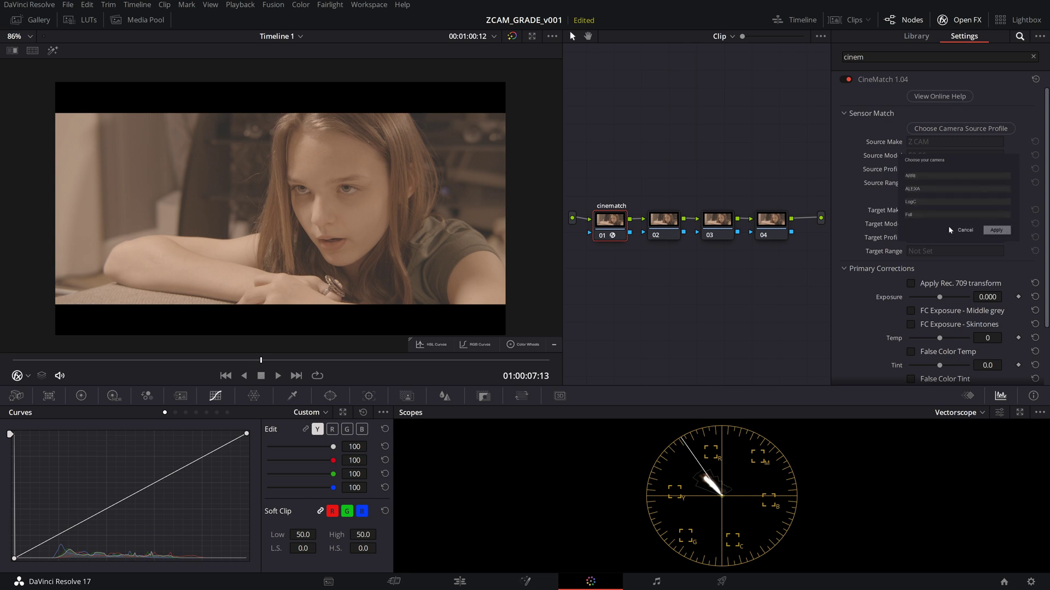
pyautogui.click(997, 230)
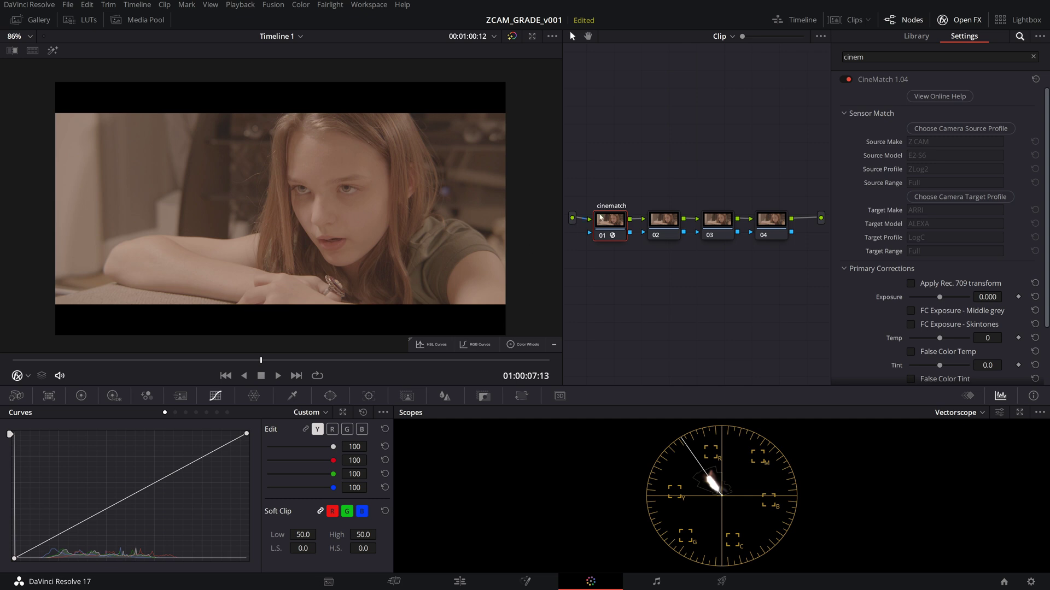
# Toggle the cinematch node with Ctrl+D to compare, then select node 04.
pyautogui.hotkey('ctrl', 'd')
pyautogui.hotkey('ctrl', 'd')
pyautogui.hotkey('ctrl', 'd')
pyautogui.hotkey('ctrl', 'd')
pyautogui.hotkey('ctrl', 'd')
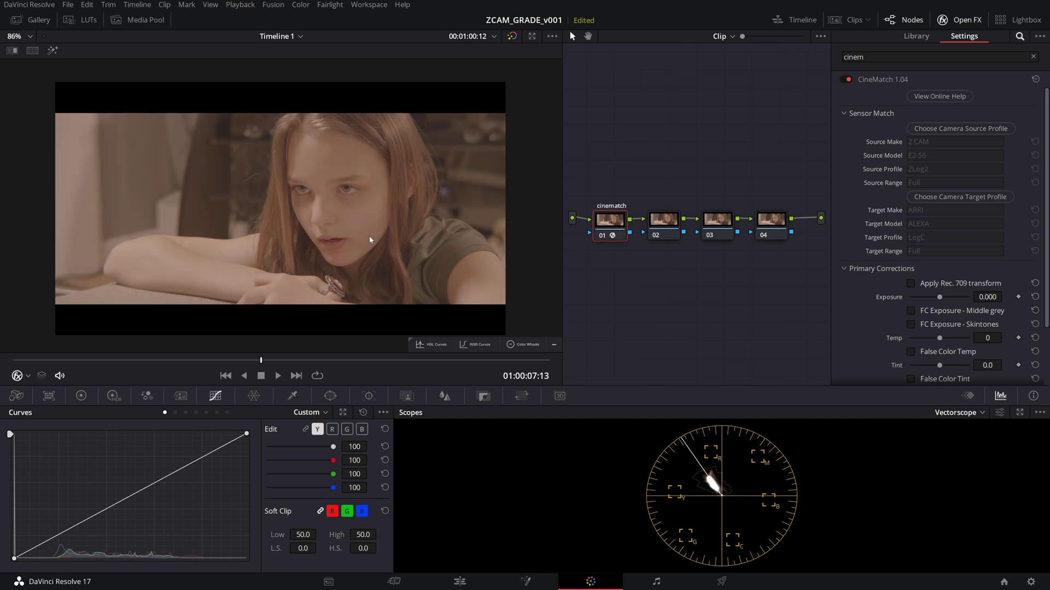
pyautogui.hotkey('ctrl', 'd')
pyautogui.hotkey('ctrl', 'd')
pyautogui.hotkey('ctrl', 'd')
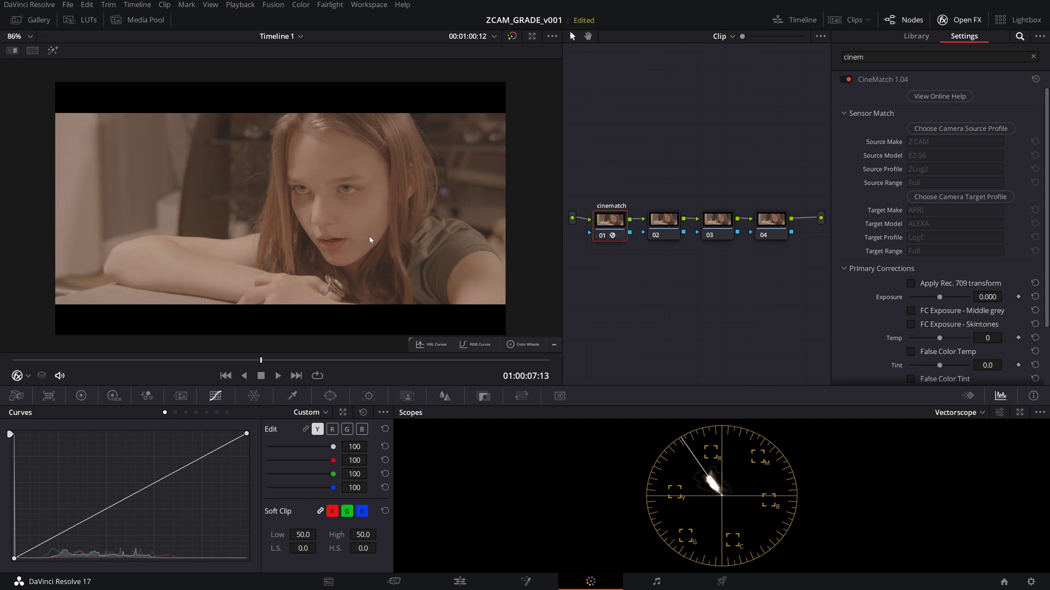
pyautogui.click(772, 229)
# Search the effects for 'color' and apply Color Space Transform to node 04.
pyautogui.click(1033, 57)
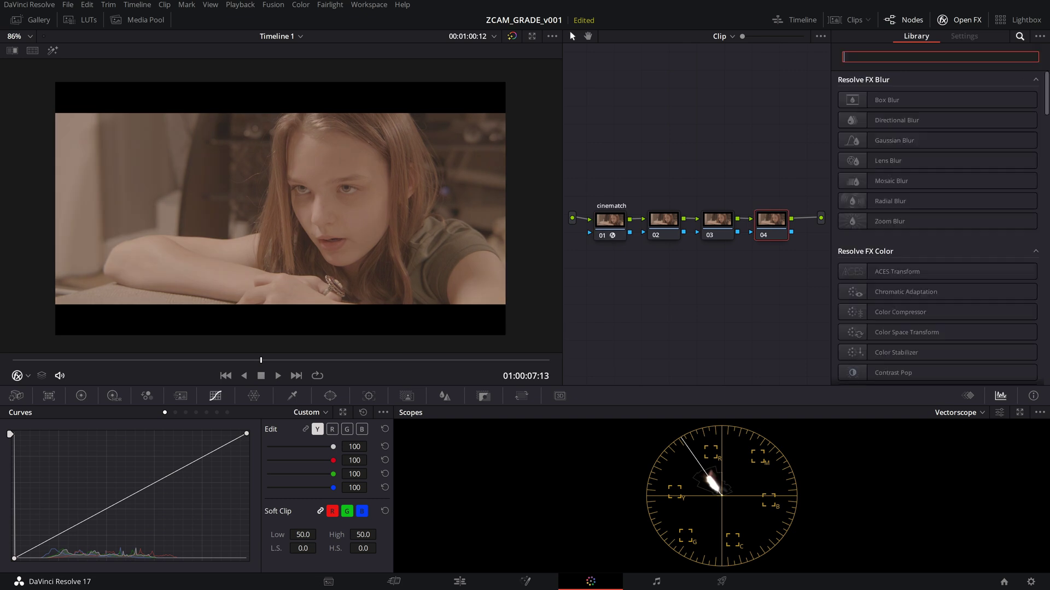
pyautogui.write('color')
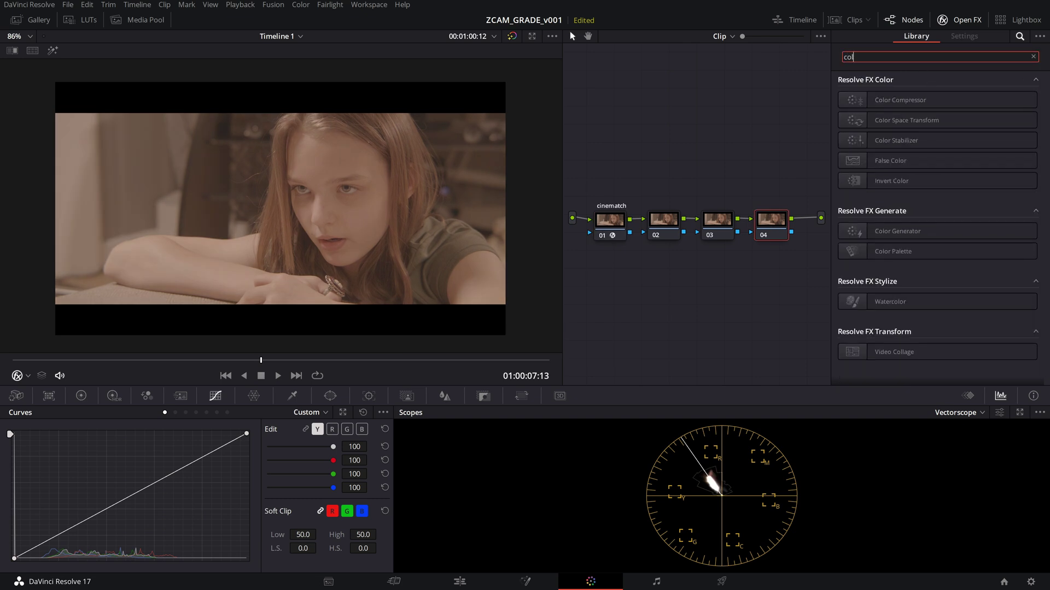
pyautogui.click(919, 123)
pyautogui.moveTo(919, 125); pyautogui.dragTo(792, 222)
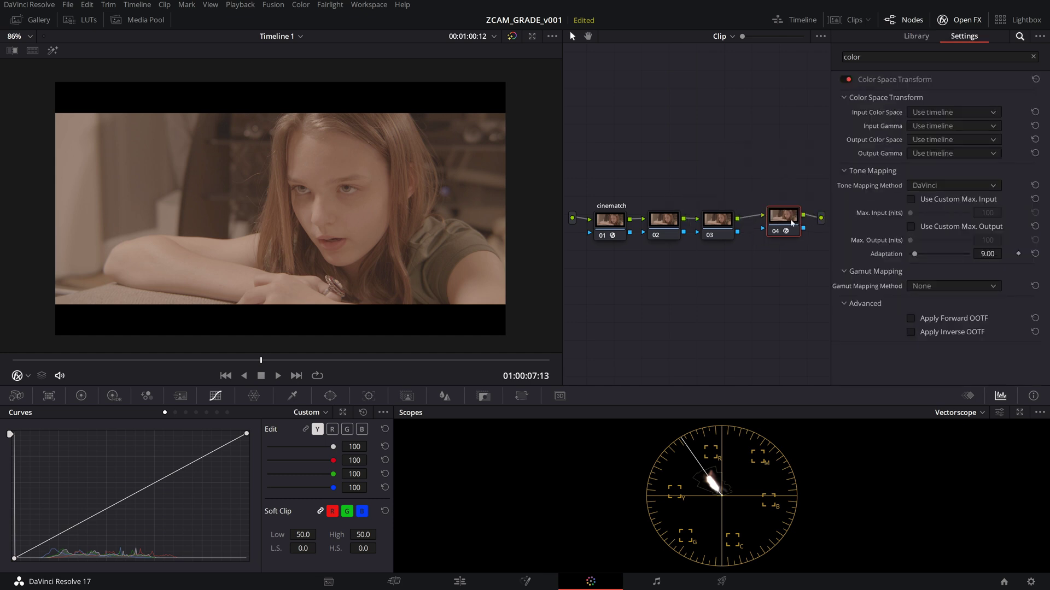
# Set the transform from ARRI Alexa / ARRI LogC to Rec.709 / Gamma 2.2.
pyautogui.click(925, 113)
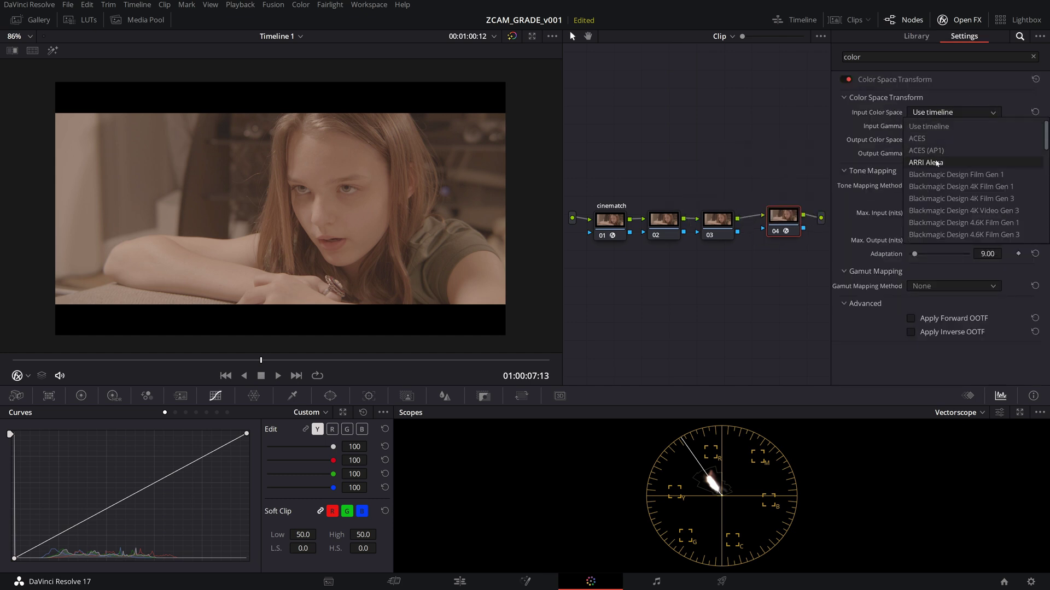
pyautogui.click(939, 163)
pyautogui.click(943, 127)
pyautogui.click(918, 175)
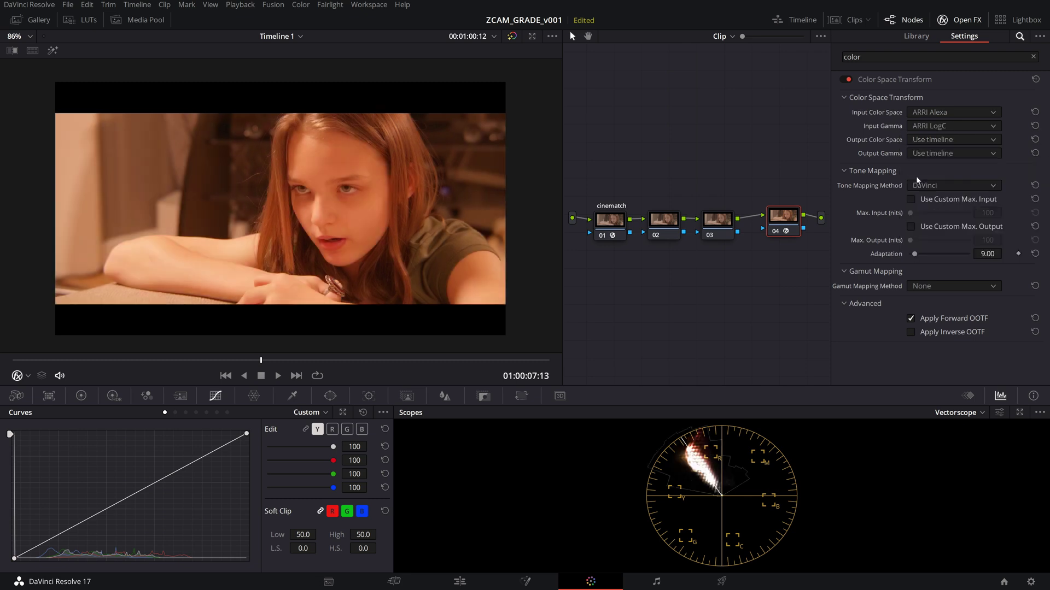
pyautogui.click(929, 140)
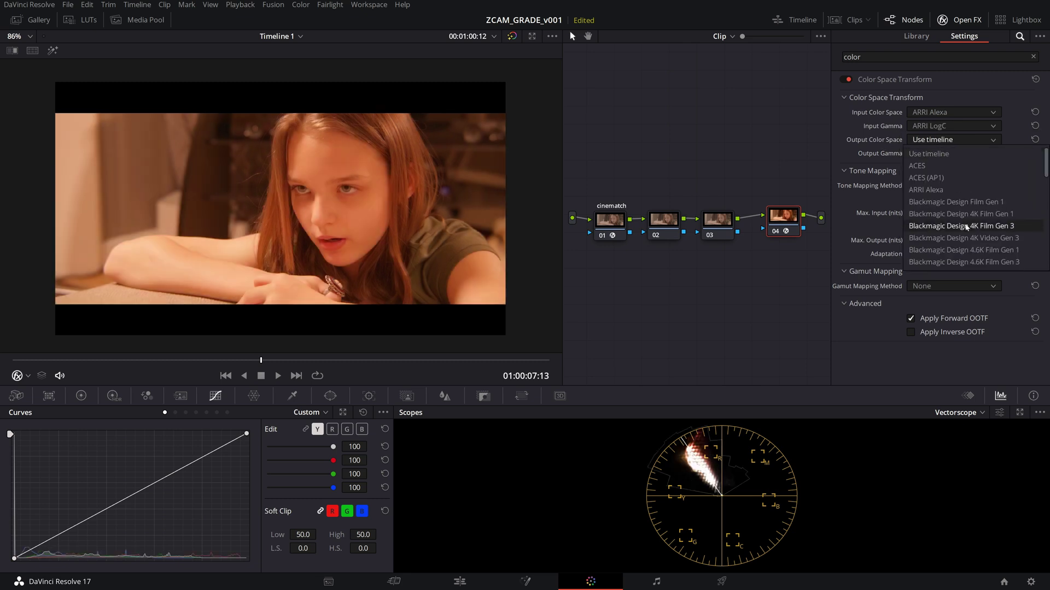
pyautogui.scroll(-5, 941, 251)
pyautogui.click(930, 264)
pyautogui.click(943, 154)
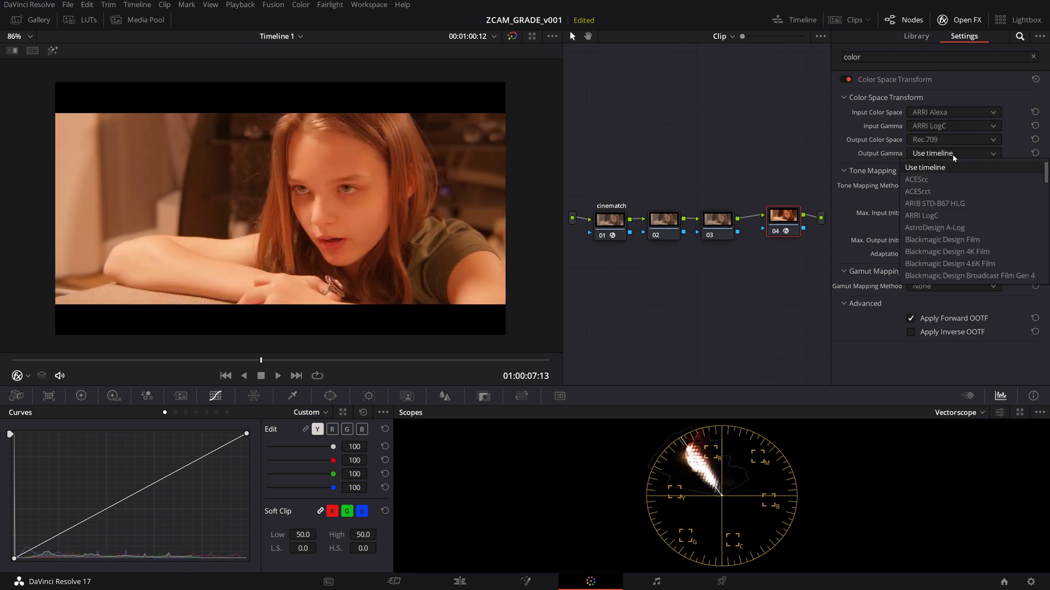
pyautogui.scroll(-6, 938, 219)
pyautogui.scroll(3, 937, 217)
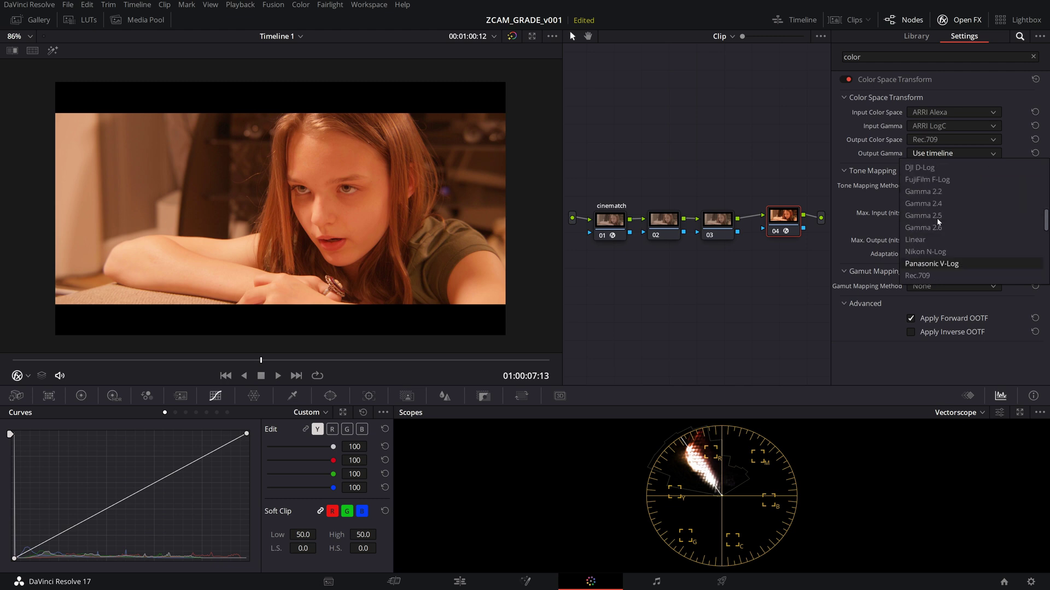
pyautogui.click(936, 228)
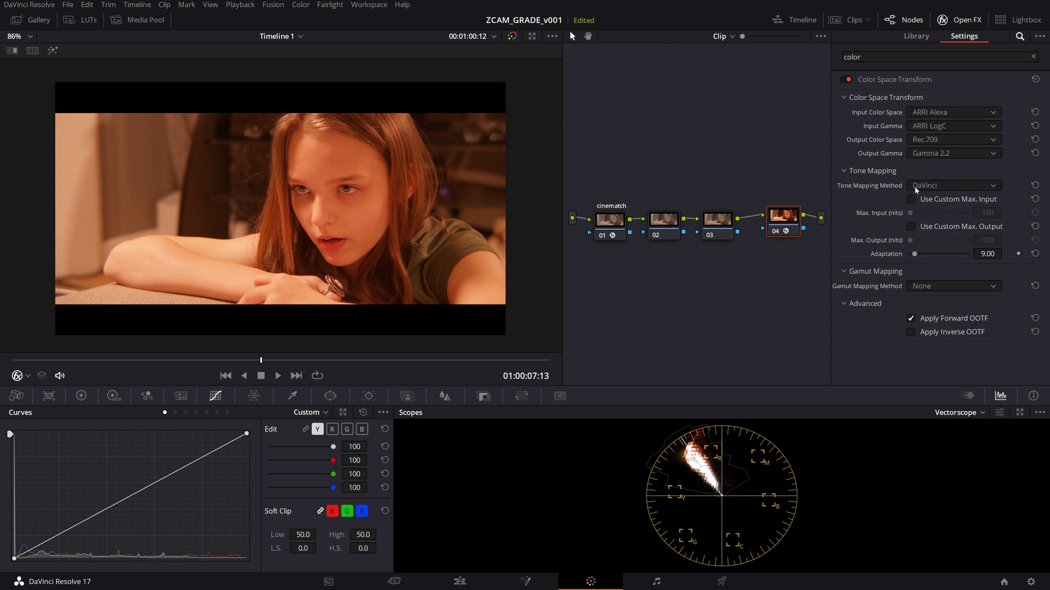
# Set the transform's Tone Mapping Method to DaVinci.
pyautogui.click(939, 186)
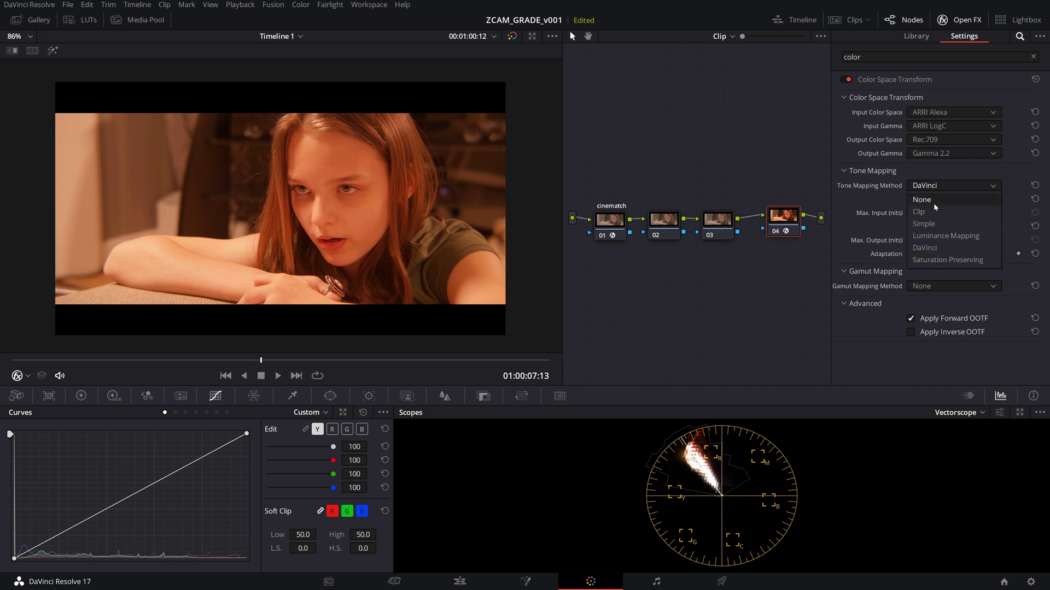
pyautogui.click(933, 203)
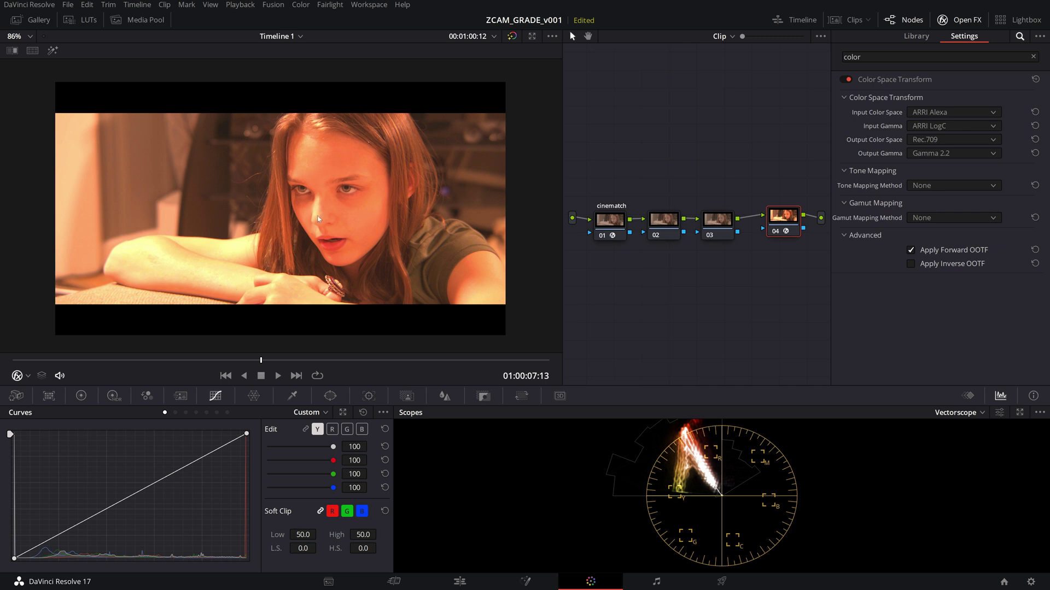
pyautogui.click(968, 186)
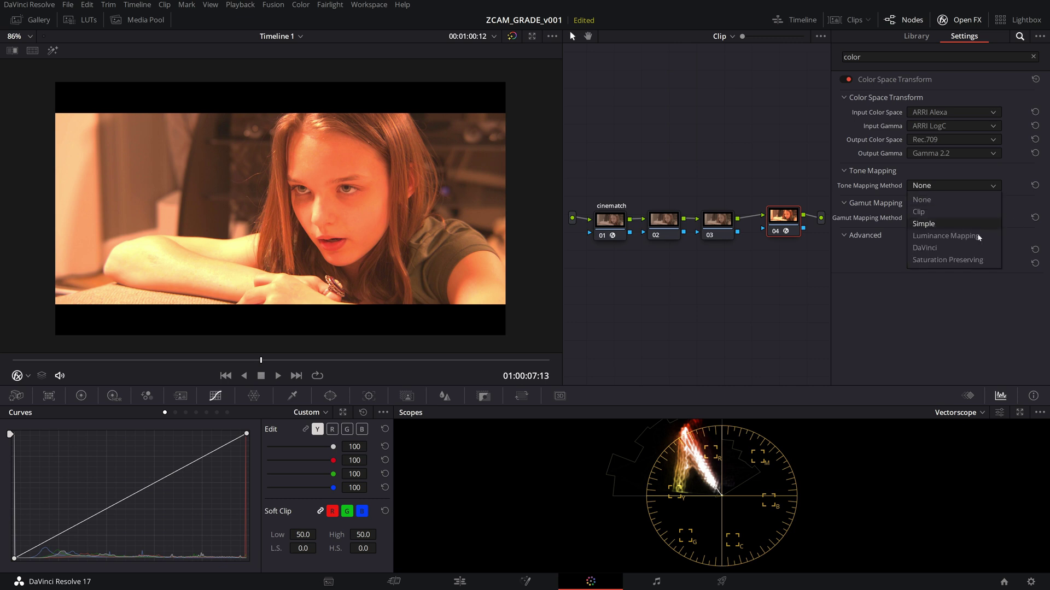
pyautogui.click(933, 248)
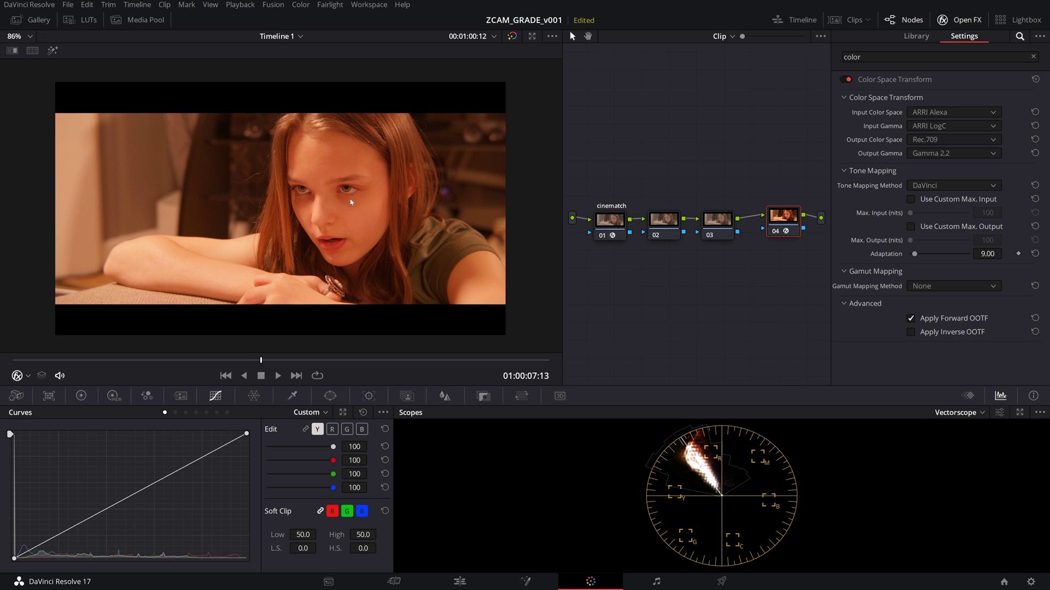
pyautogui.scroll(2, 351, 202)
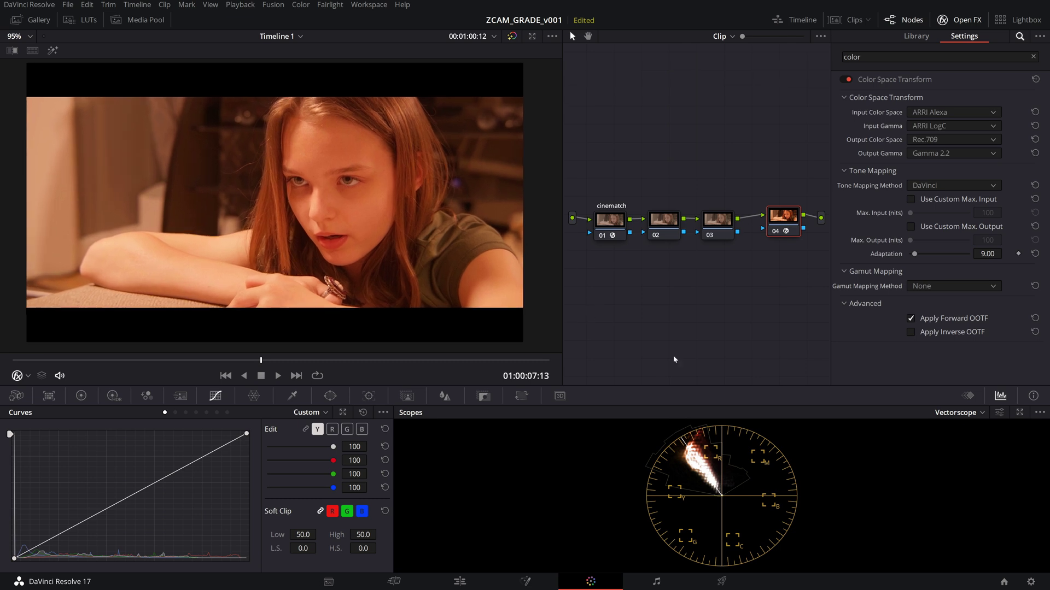
# Toggle node 04 to compare, and reposition the cinematch and cst nodes in the graph.
pyautogui.hotkey('ctrl', 'd')
pyautogui.hotkey('ctrl', 'd')
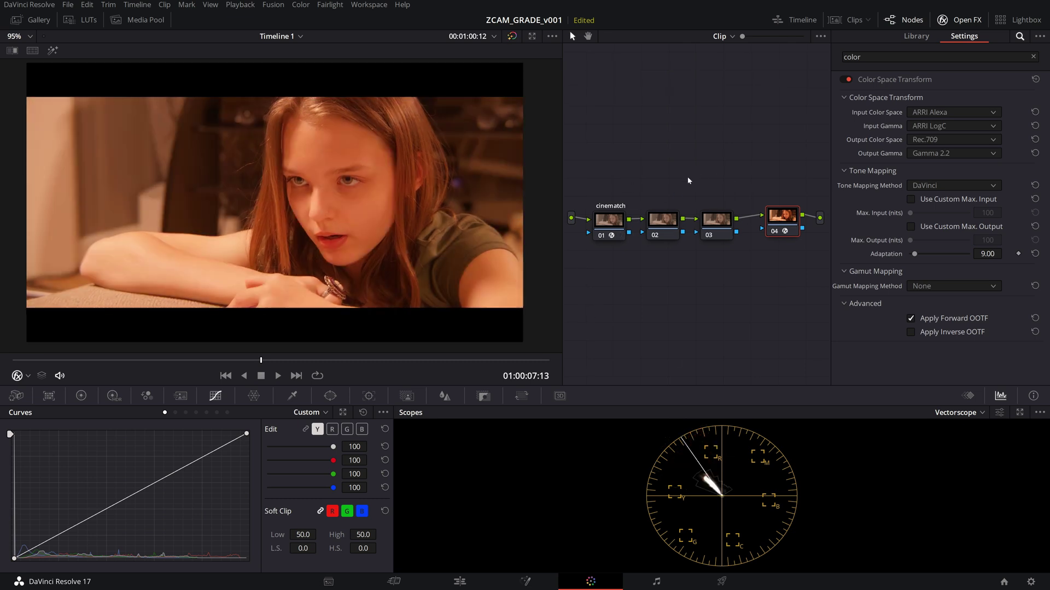
pyautogui.moveTo(608, 220); pyautogui.dragTo(607, 213)
pyautogui.click(783, 234)
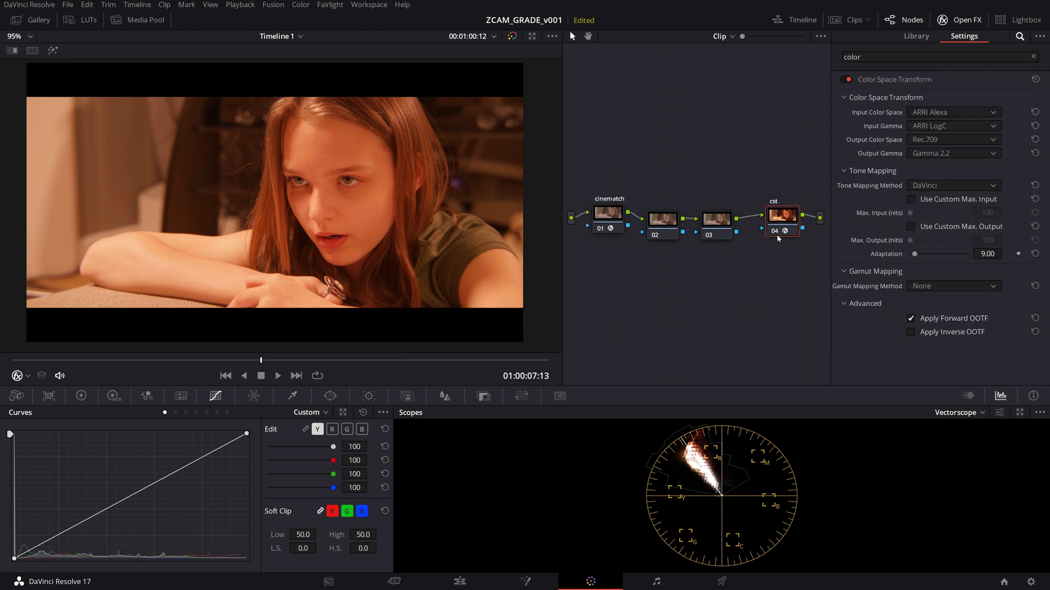
pyautogui.click(618, 220)
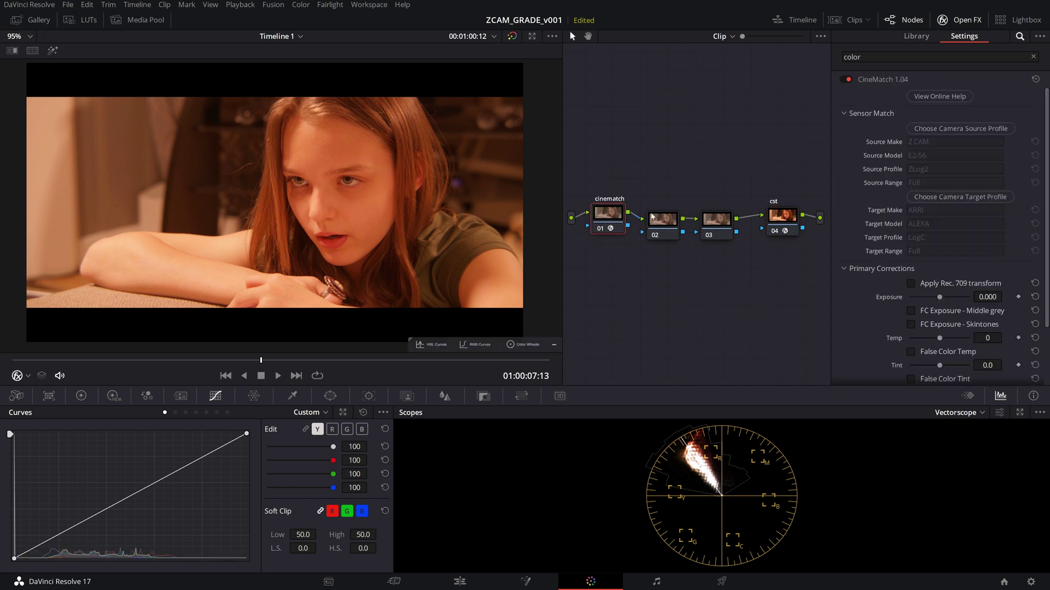
pyautogui.moveTo(605, 222); pyautogui.dragTo(606, 222)
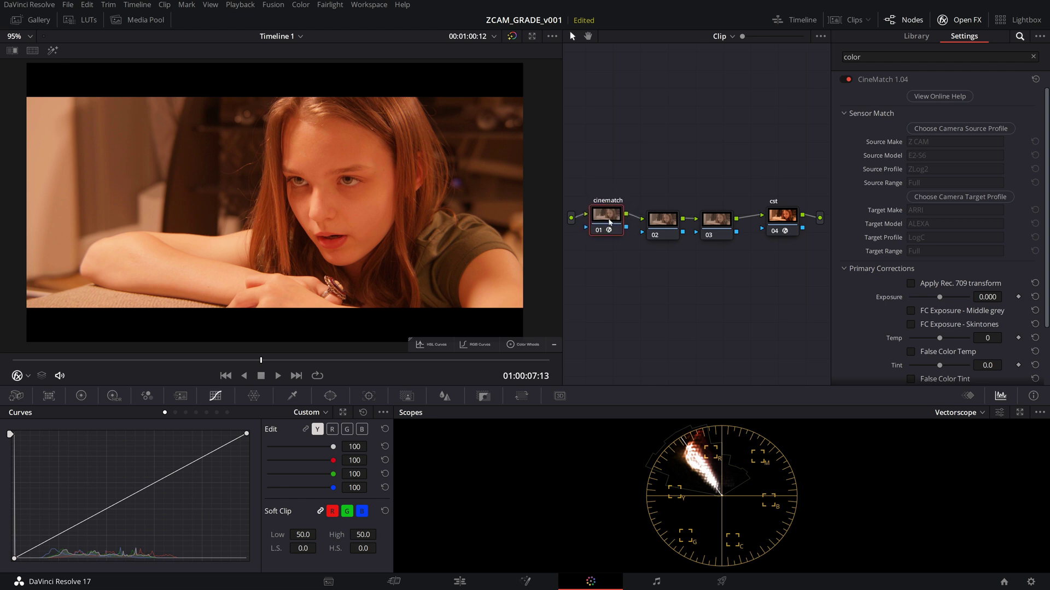
pyautogui.moveTo(612, 224); pyautogui.dragTo(612, 224)
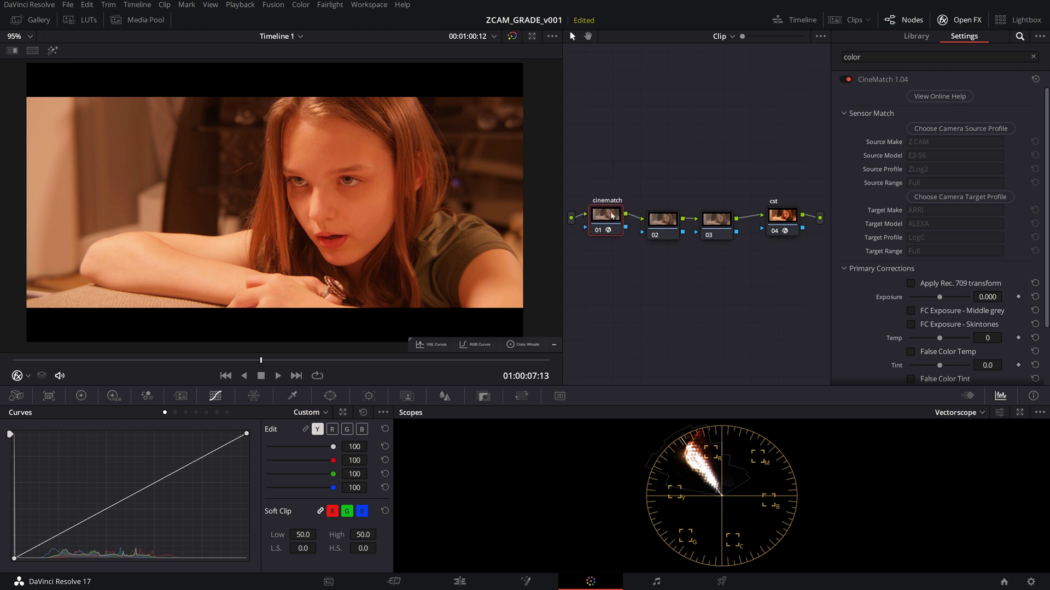
pyautogui.click(785, 221)
pyautogui.moveTo(785, 221)
pyautogui.mouseDown()
pyautogui.moveTo(771, 210)
pyautogui.moveTo(778, 192)
pyautogui.moveTo(777, 207)
pyautogui.mouseUp()
# Try P3-D65 output, then revert to Rec.709 with Gamma 2.2 kept.
pyautogui.click(951, 139)
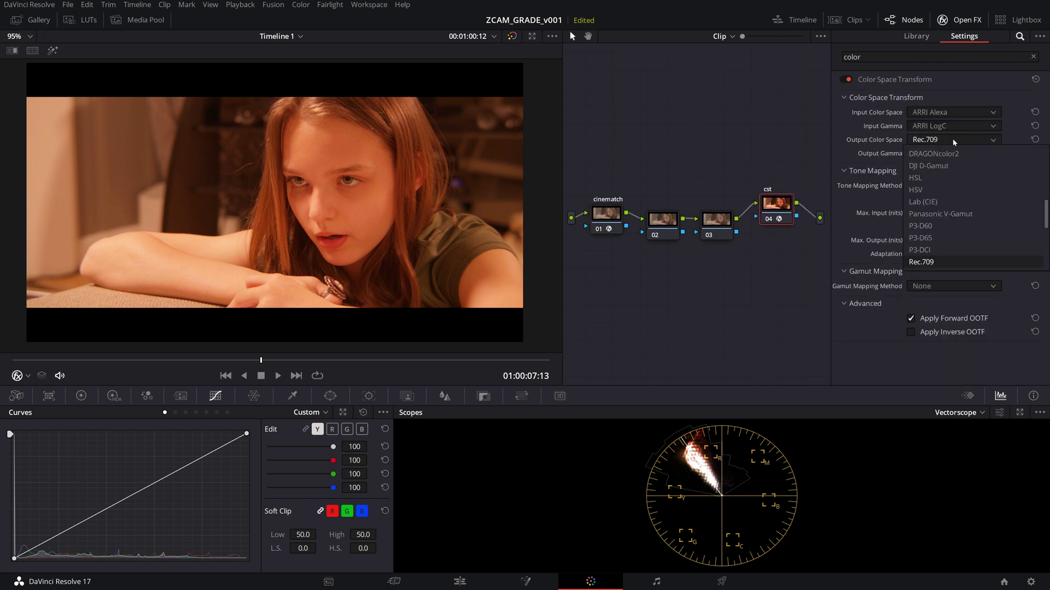
pyautogui.click(948, 238)
pyautogui.click(979, 139)
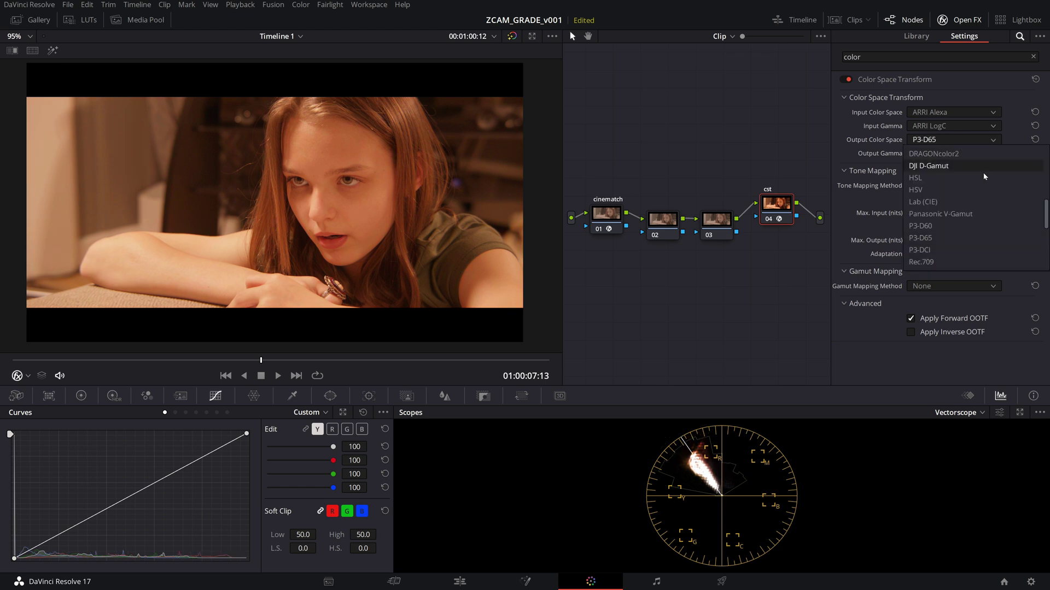
pyautogui.scroll(-1, 939, 238)
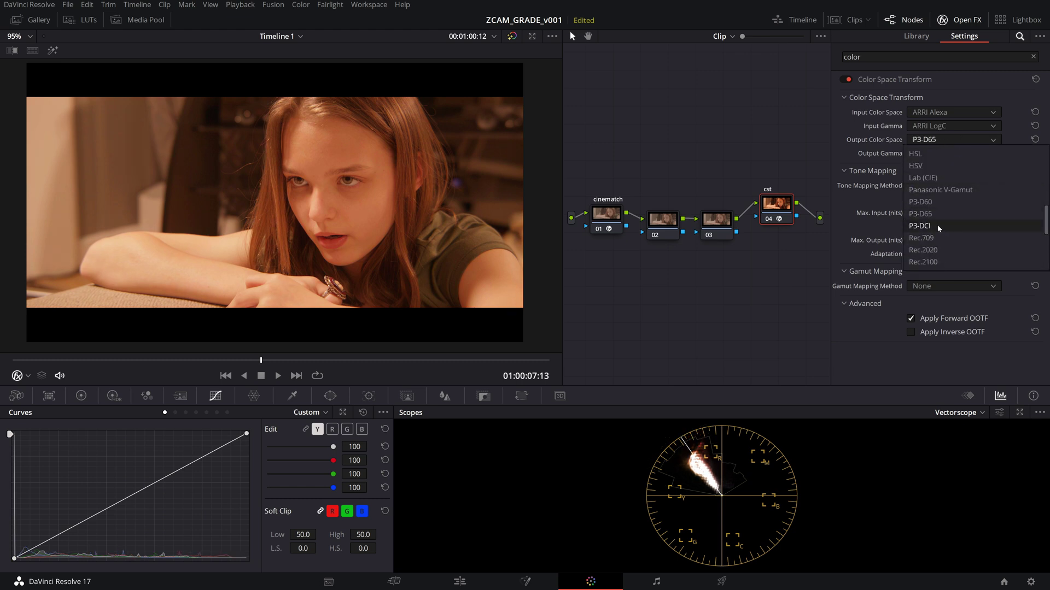
pyautogui.scroll(-1, 947, 187)
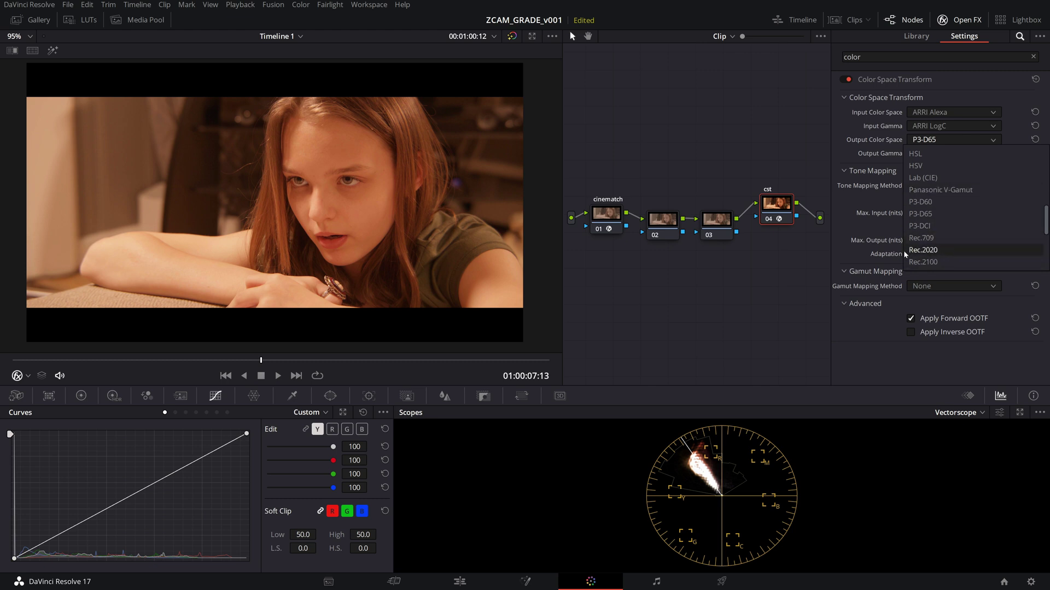
pyautogui.scroll(-7, 939, 251)
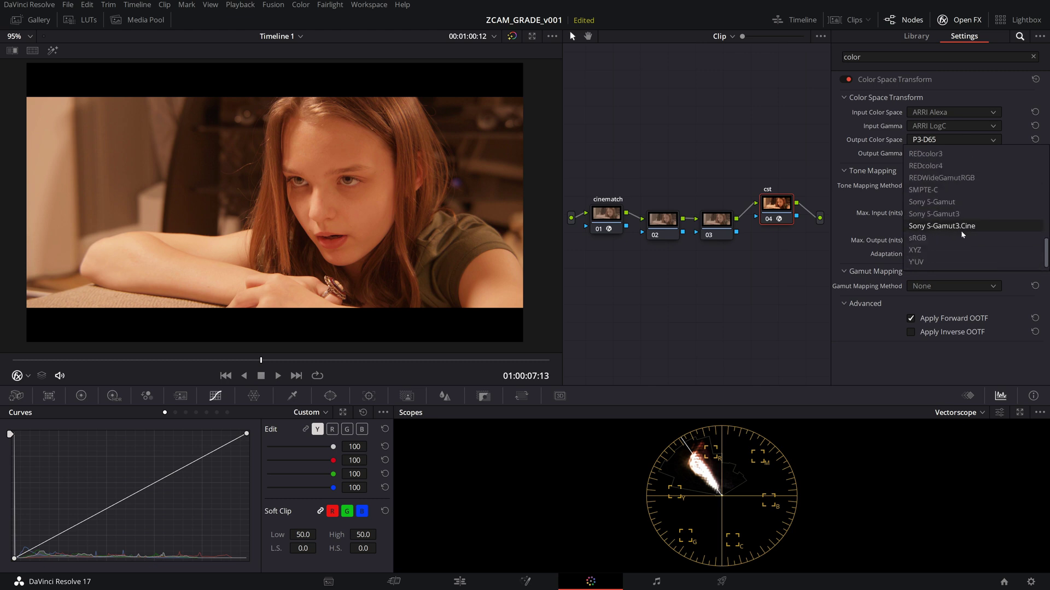
pyautogui.scroll(9, 965, 230)
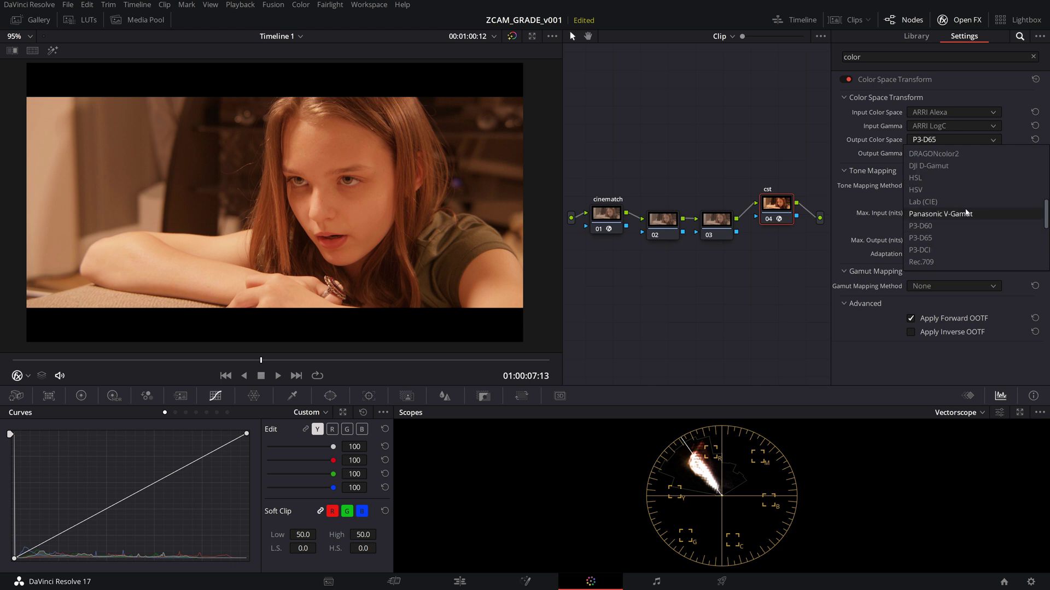
pyautogui.scroll(-4, 955, 242)
pyautogui.click(941, 215)
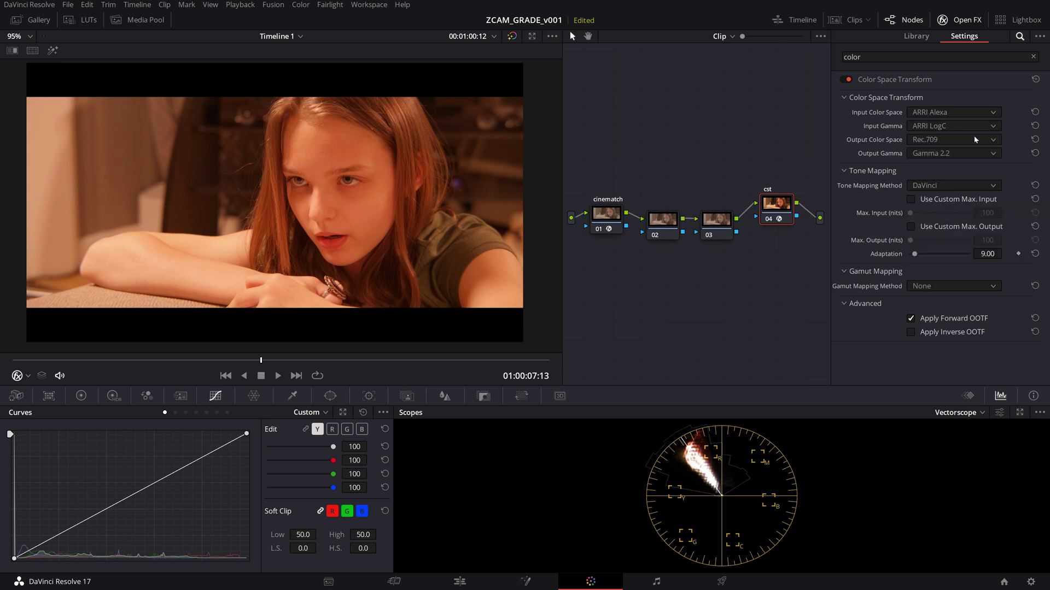
pyautogui.click(940, 154)
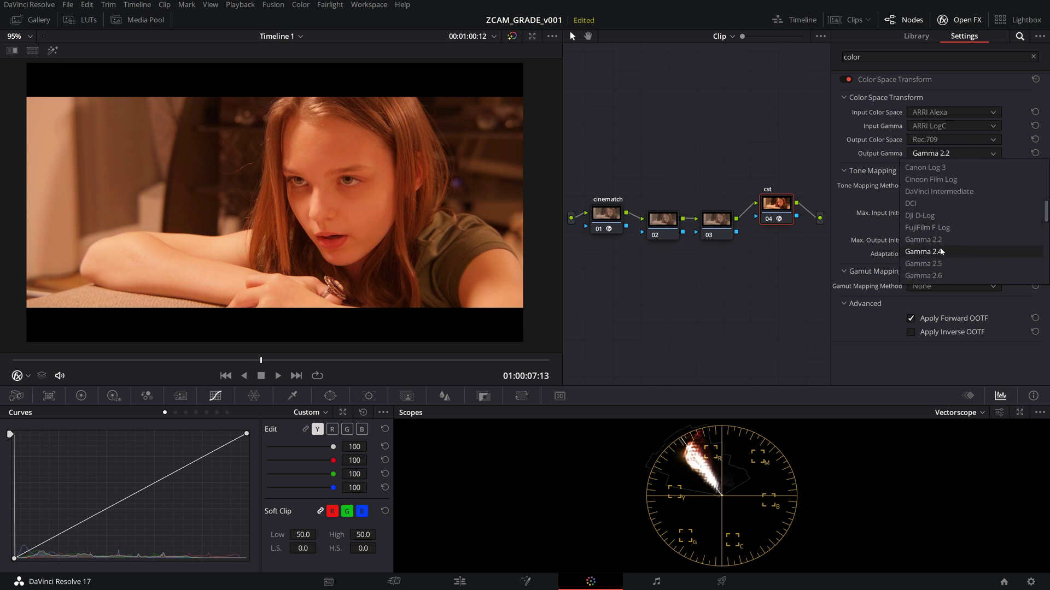
pyautogui.scroll(-4, 947, 255)
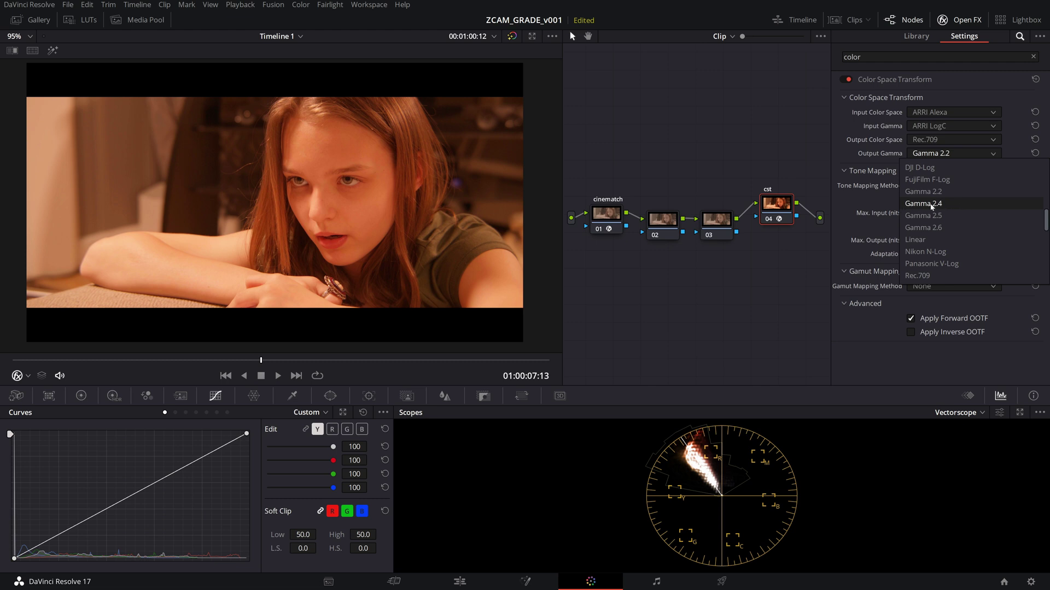
pyautogui.click(762, 266)
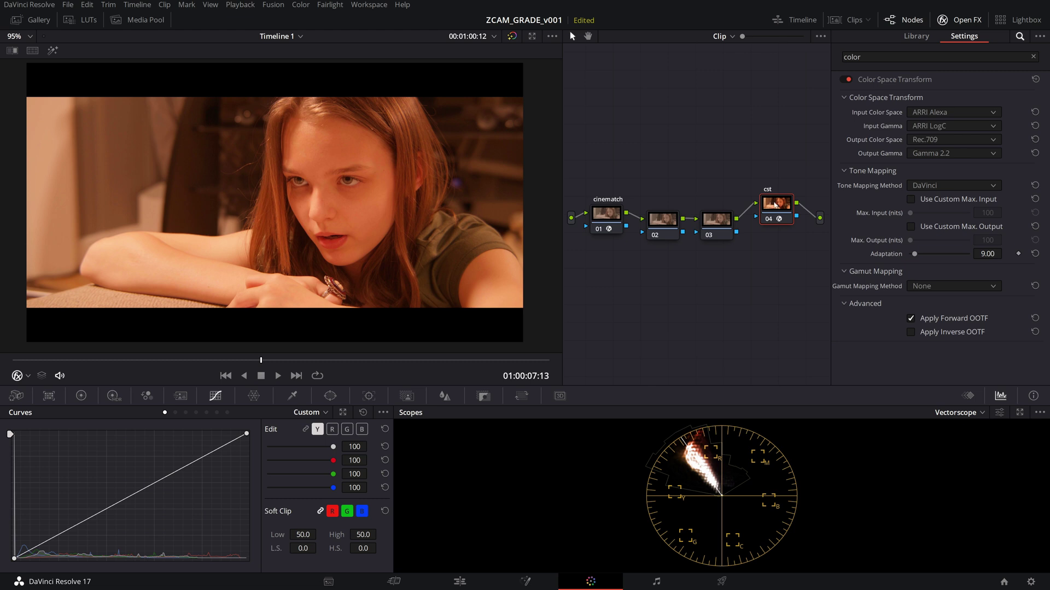
pyautogui.moveTo(774, 204); pyautogui.dragTo(784, 213)
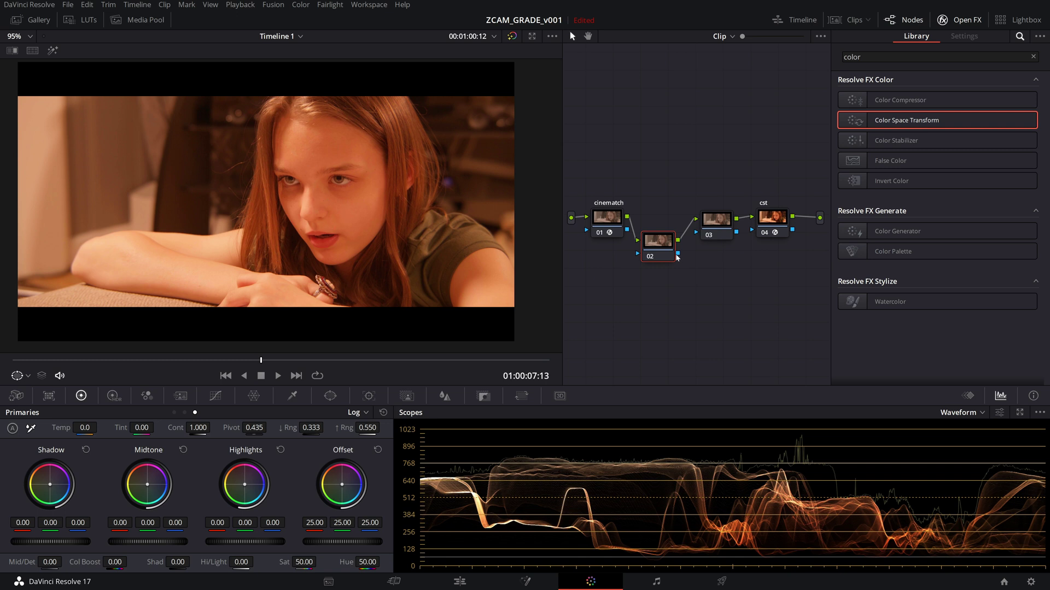
# Drag node 02 up and the cst node down so all four nodes line up in one row.
pyautogui.moveTo(677, 257)
pyautogui.mouseDown()
pyautogui.moveTo(675, 229)
pyautogui.moveTo(677, 272)
pyautogui.mouseUp()
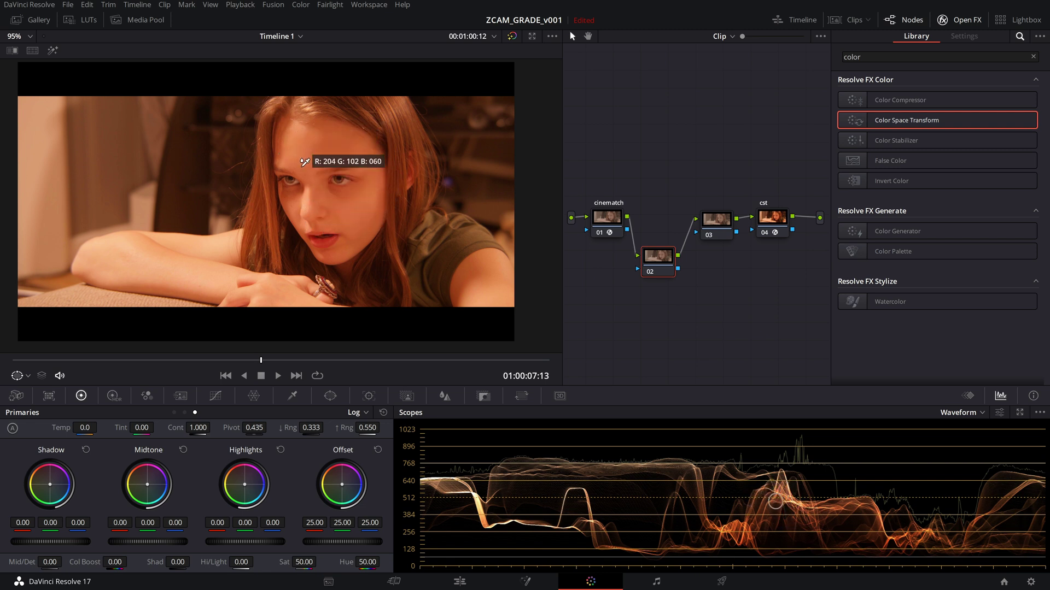
pyautogui.moveTo(661, 267); pyautogui.dragTo(660, 265)
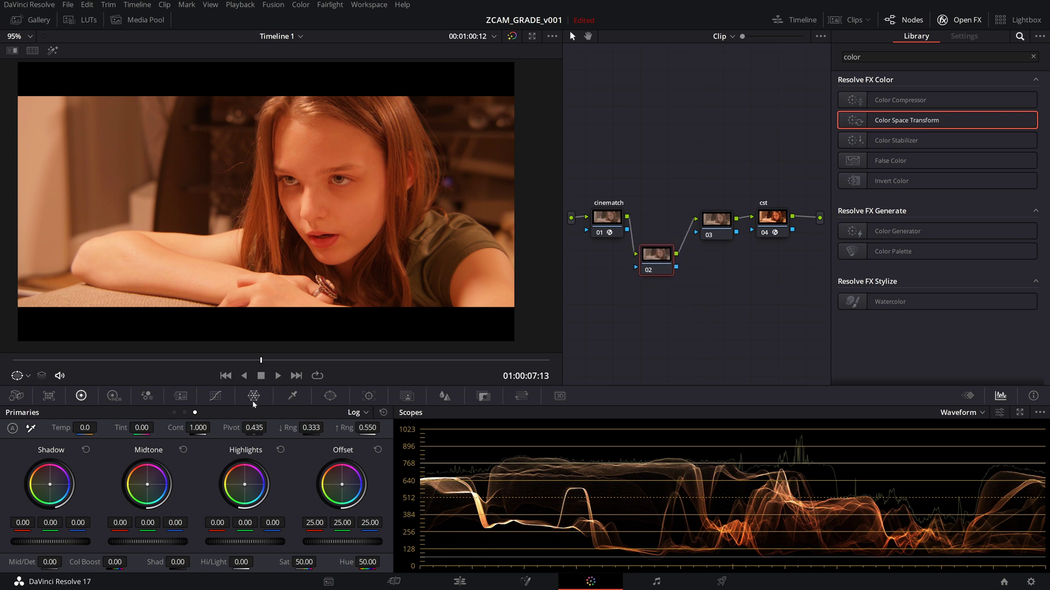
pyautogui.moveTo(676, 257); pyautogui.dragTo(679, 245)
pyautogui.moveTo(777, 228); pyautogui.dragTo(779, 235)
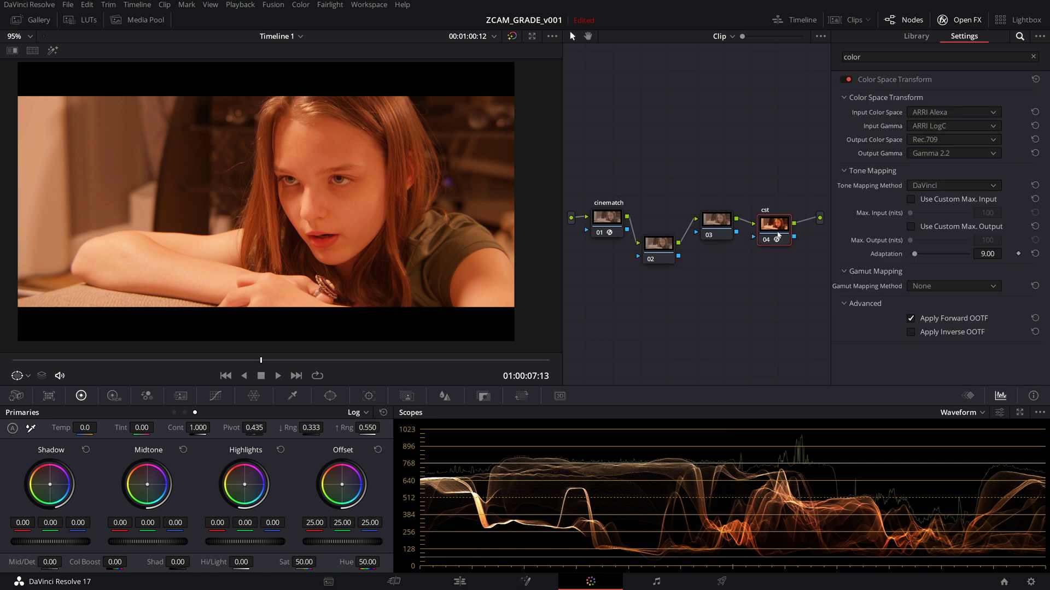
pyautogui.click(665, 252)
pyautogui.moveTo(665, 253); pyautogui.dragTo(669, 239)
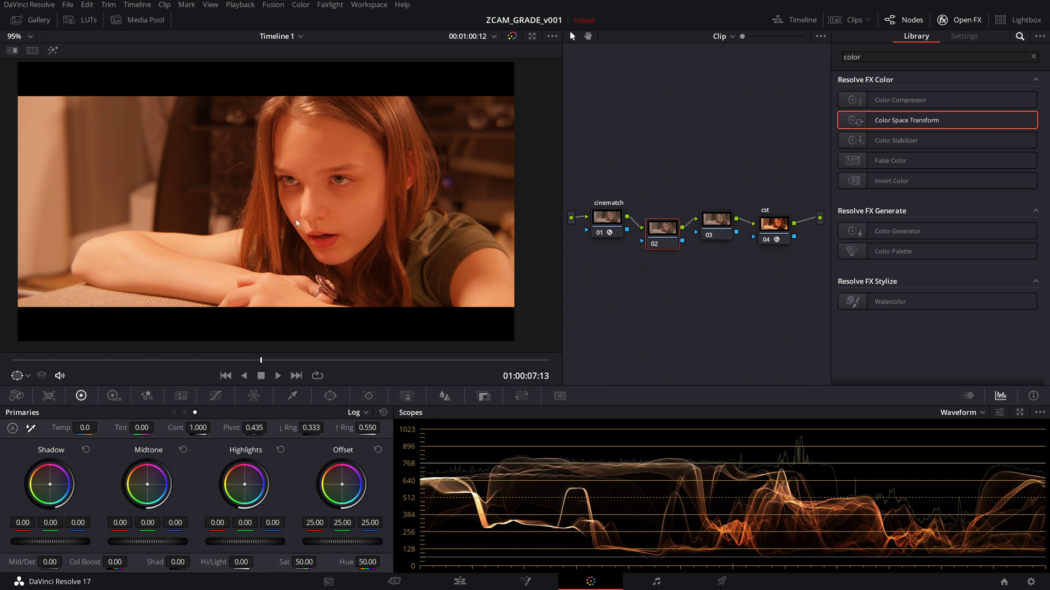
# Draw a four-point curve window around the cheek on node 02 and highlight it.
pyautogui.click(331, 396)
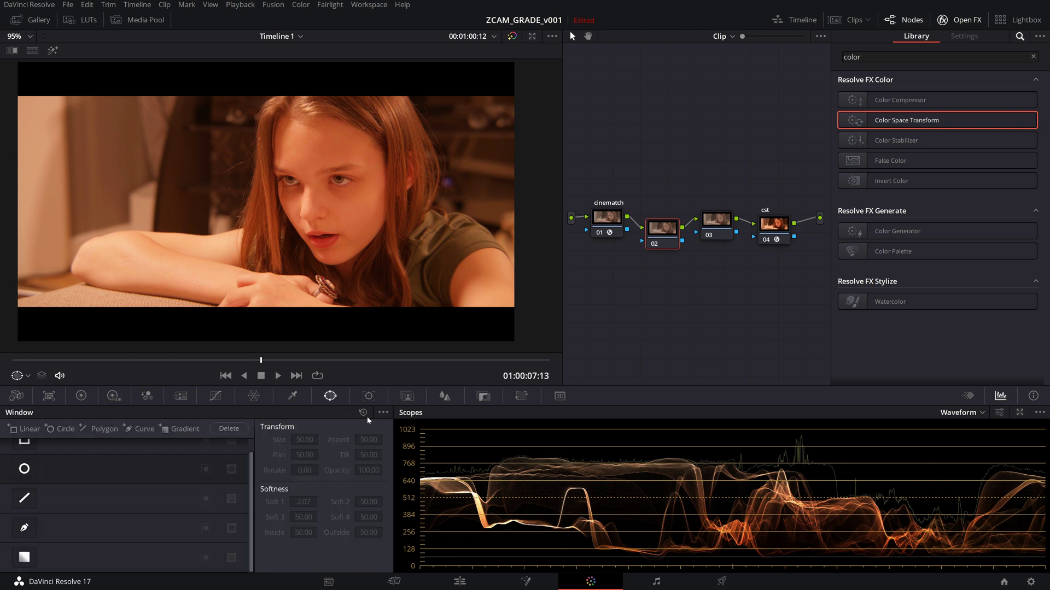
pyautogui.click(24, 528)
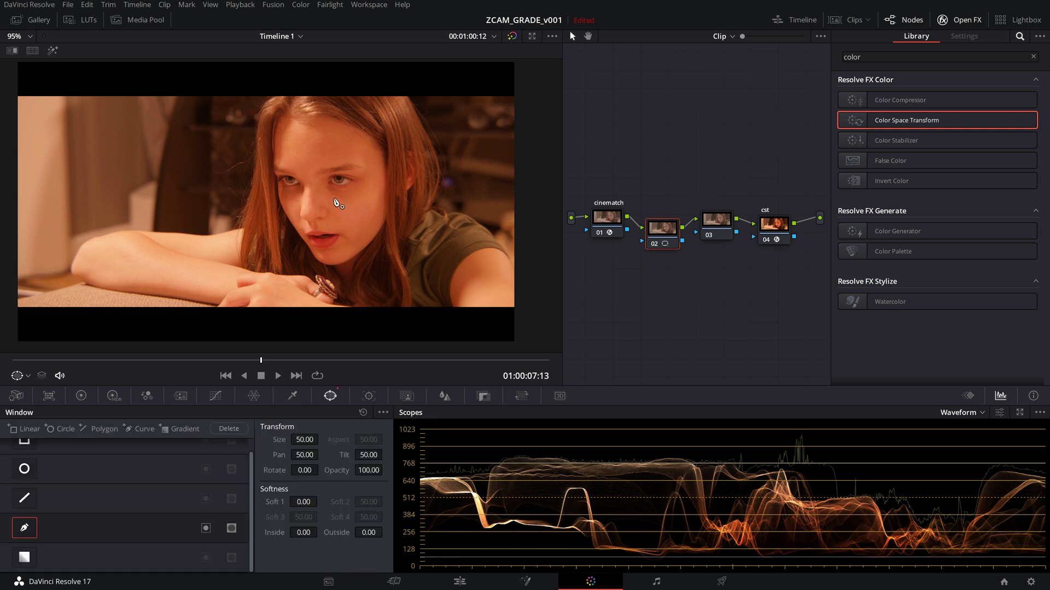
pyautogui.click(351, 251)
pyautogui.click(377, 224)
pyautogui.click(378, 175)
pyautogui.click(332, 199)
pyautogui.hotkey('shift', 'h')
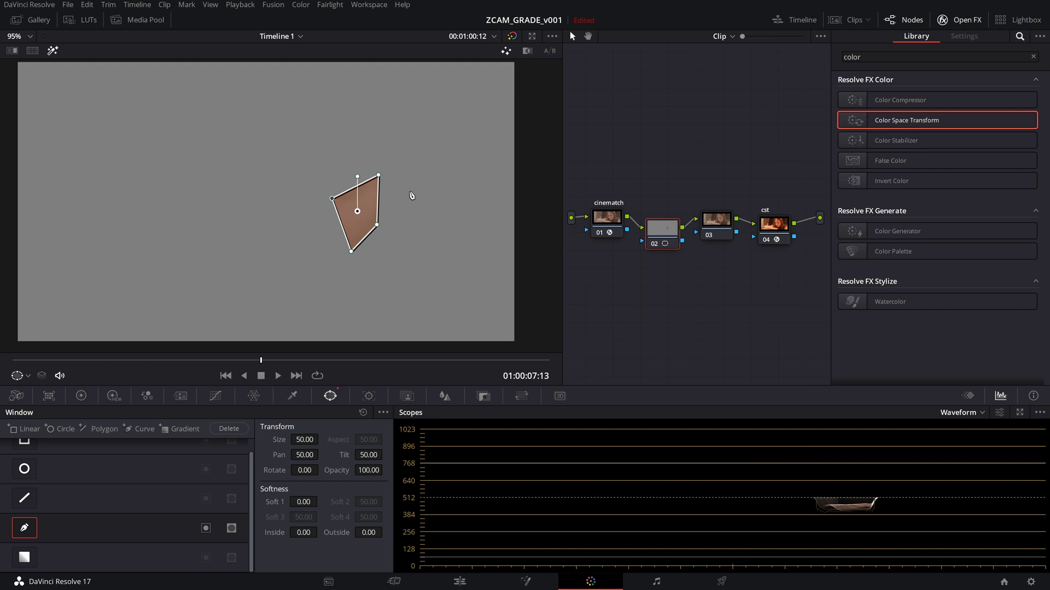
# Return to the primaries, switch scopes to Vectorscope, and show the full image.
pyautogui.click(81, 396)
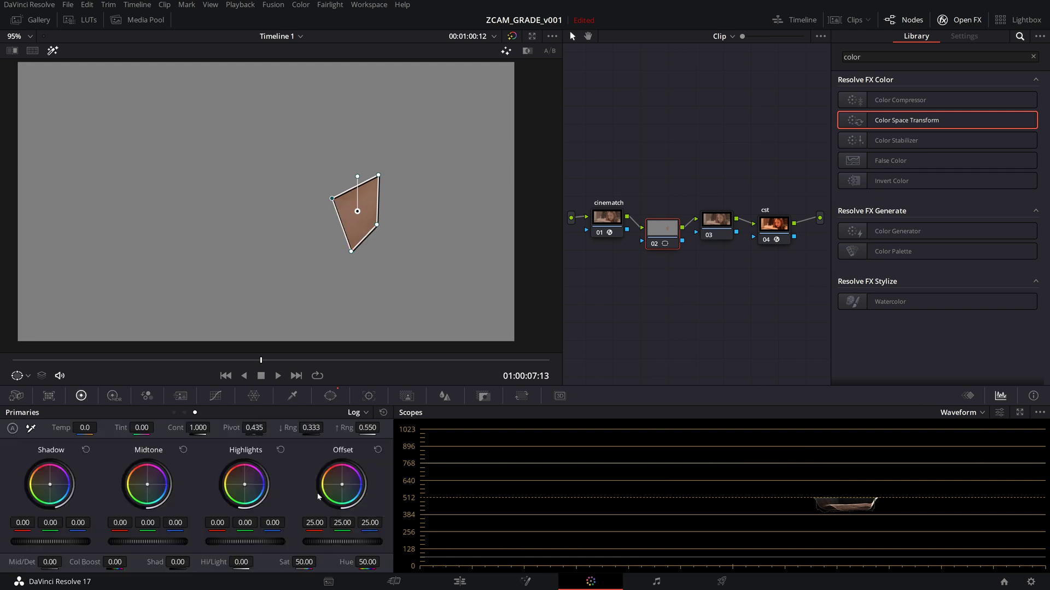
pyautogui.click(971, 416)
pyautogui.click(984, 453)
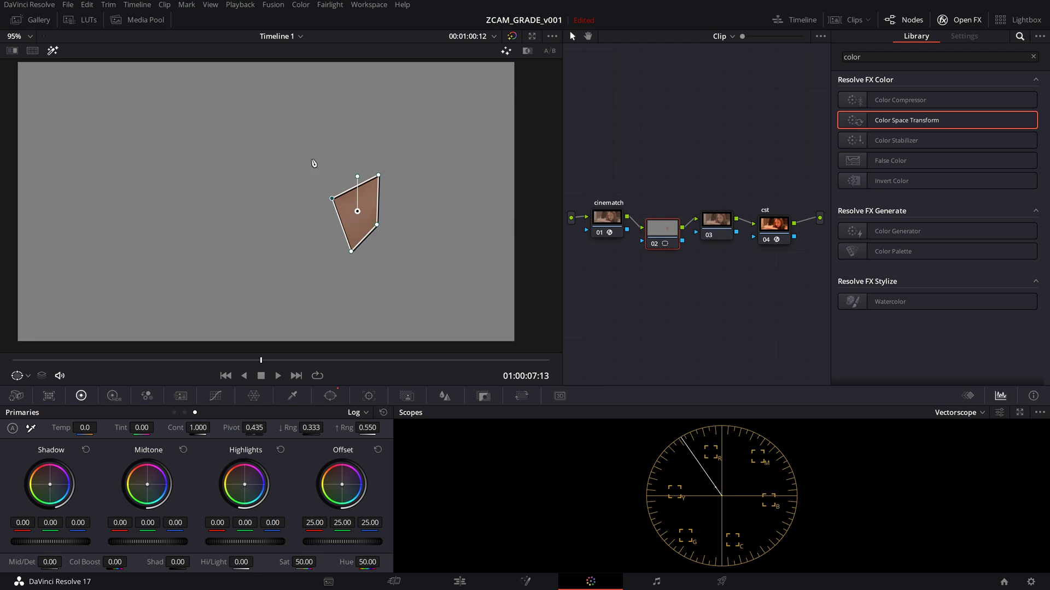
pyautogui.click(53, 51)
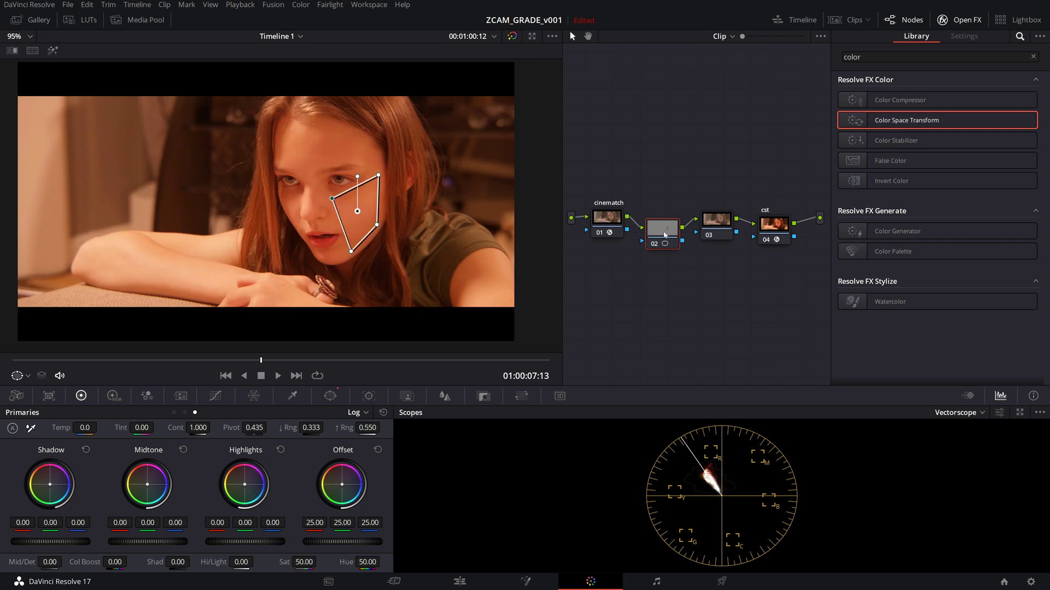
# Line node 02 up with the chain and add a new node 05 after the CST output.
pyautogui.moveTo(665, 235); pyautogui.dragTo(669, 279)
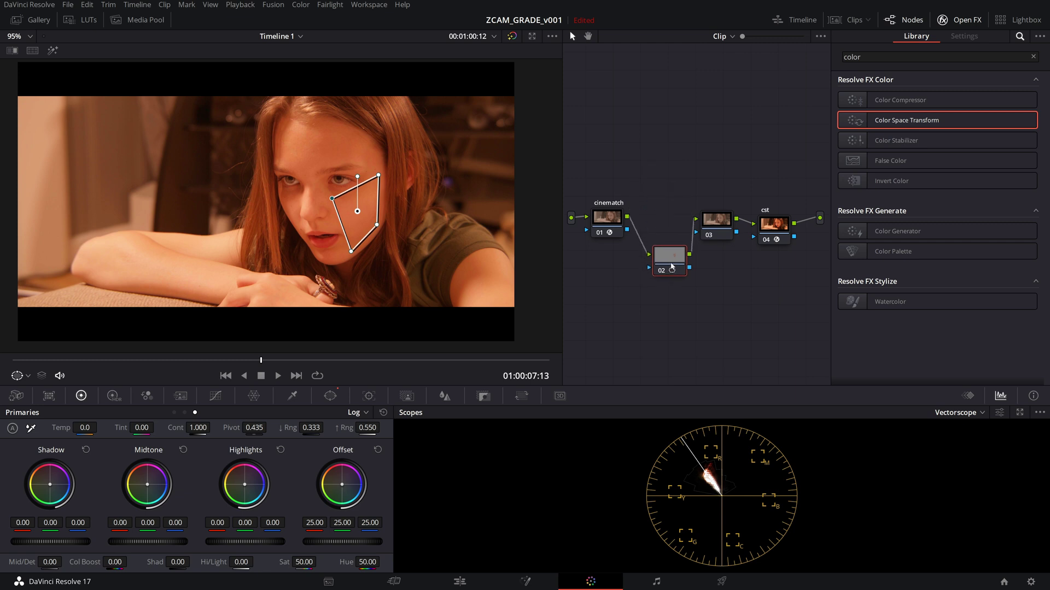
pyautogui.click(773, 225)
pyautogui.hotkey('alt', 'o')
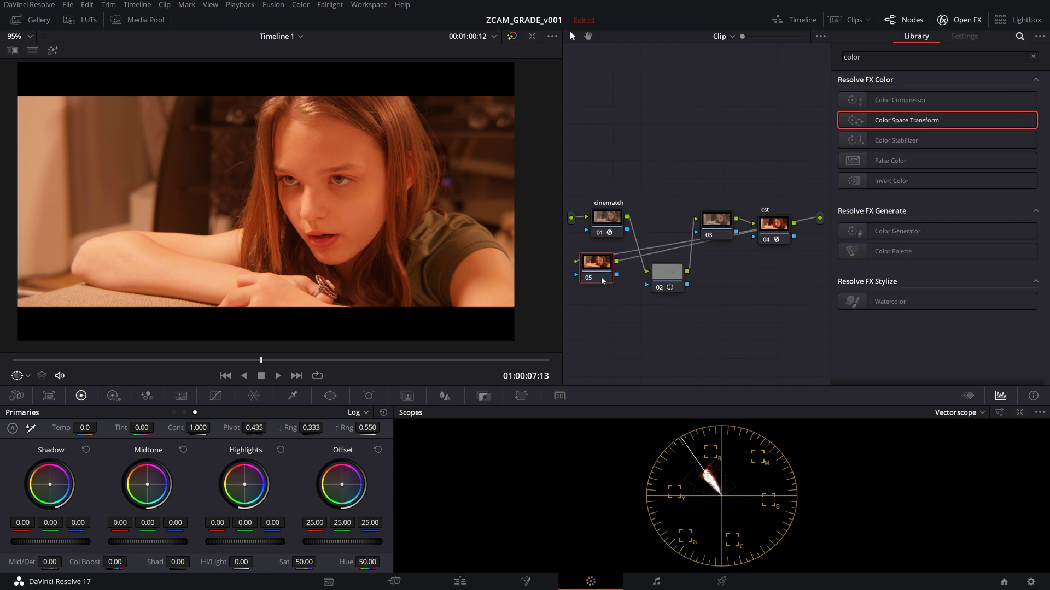
pyautogui.click(753, 224)
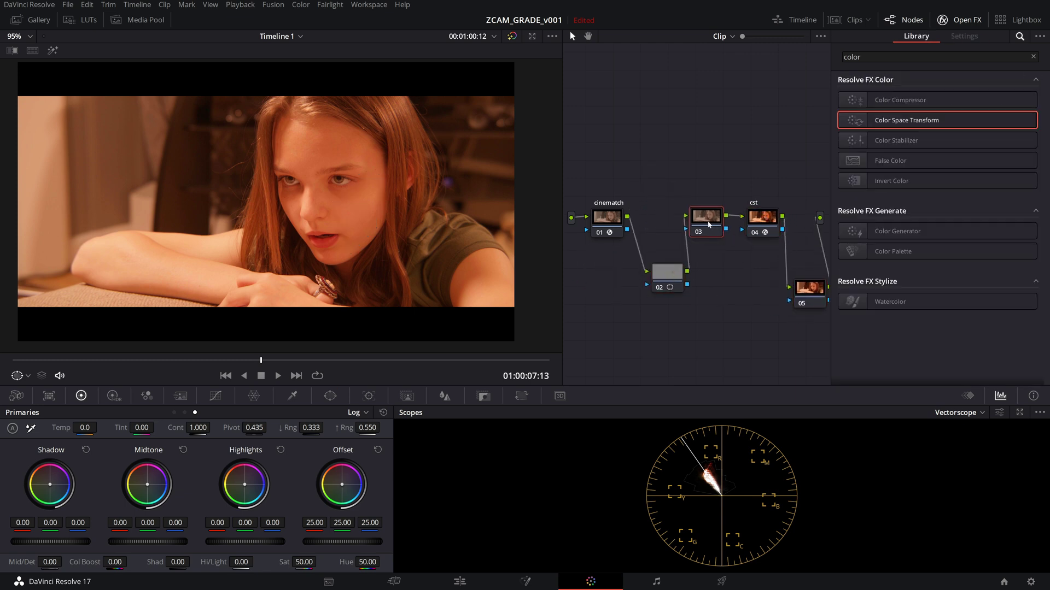
pyautogui.click(794, 296)
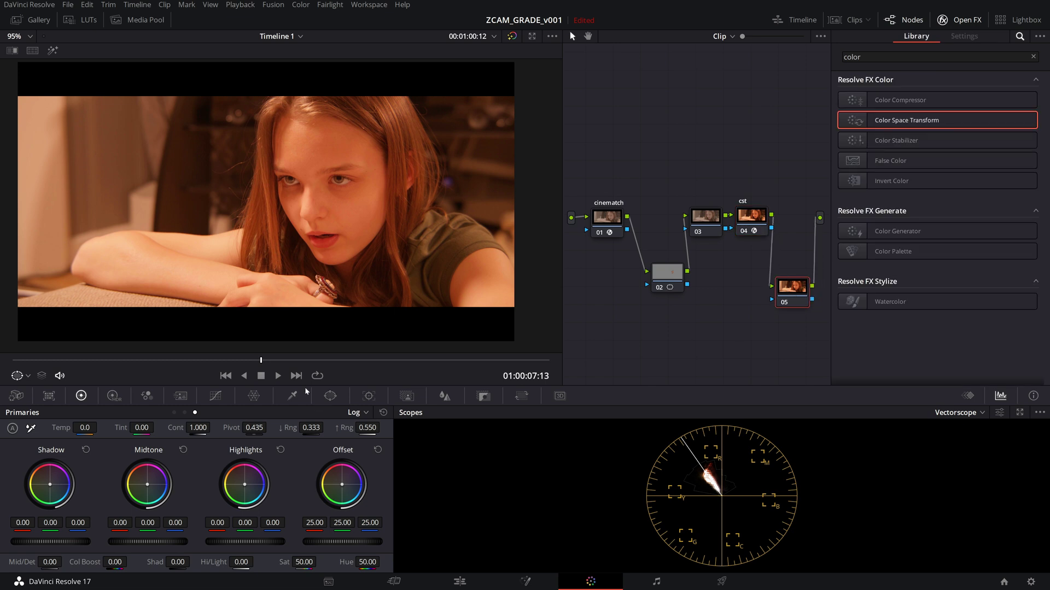
# Draw a closed five-point curve window around the right cheek on node 05 and preview its matte.
pyautogui.click(330, 395)
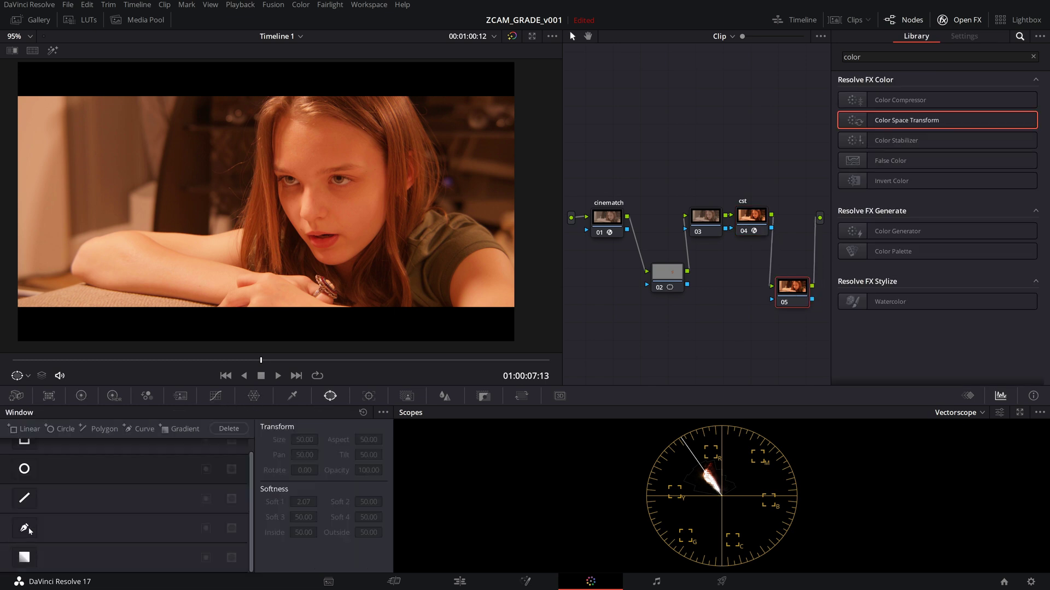
pyautogui.click(24, 528)
pyautogui.click(327, 206)
pyautogui.click(354, 246)
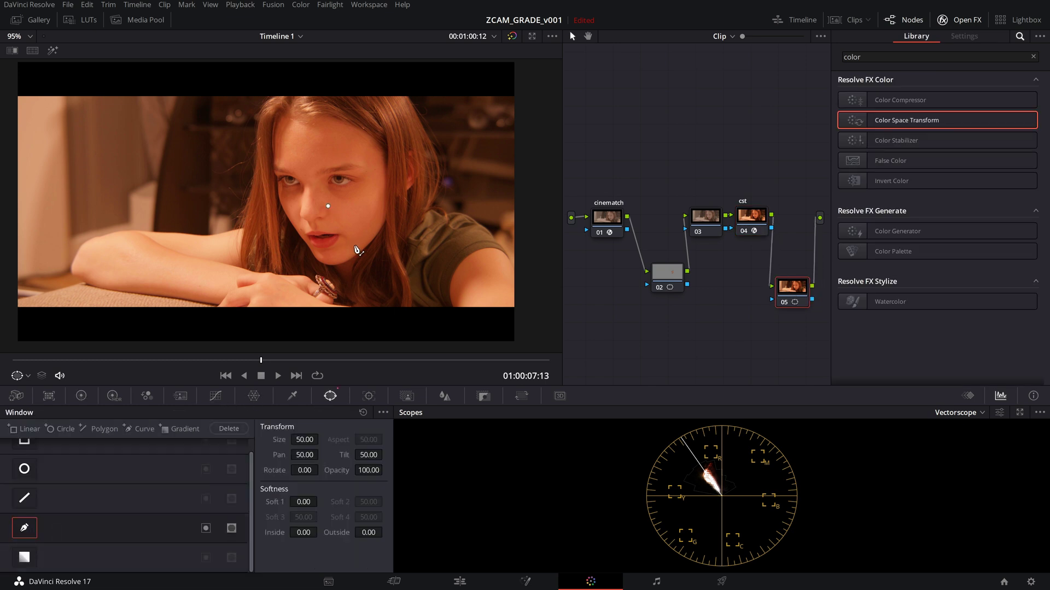
pyautogui.click(377, 217)
pyautogui.click(377, 178)
pyautogui.click(356, 176)
pyautogui.click(327, 206)
pyautogui.hotkey('shift', 'h')
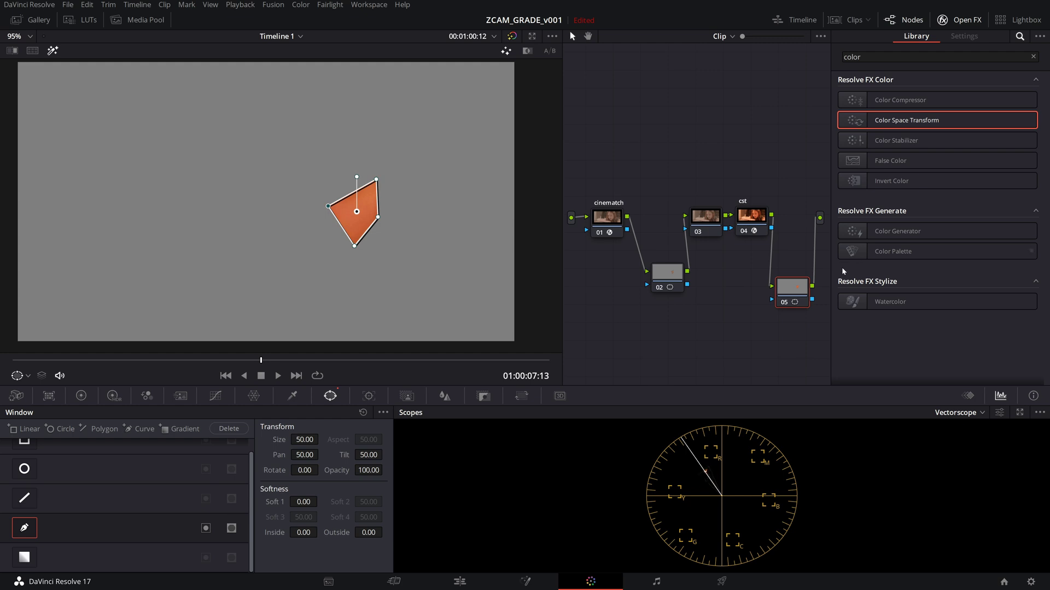
# Disable node 02's polygon window and shift its Offset wheel toward blue.
pyautogui.click(650, 286)
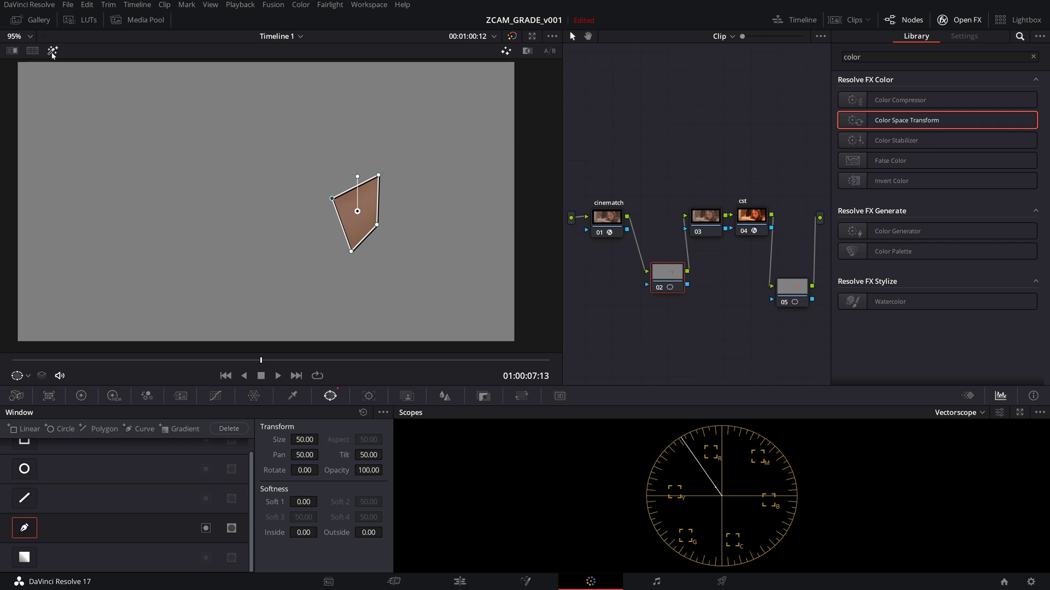
pyautogui.click(52, 51)
pyautogui.click(668, 277)
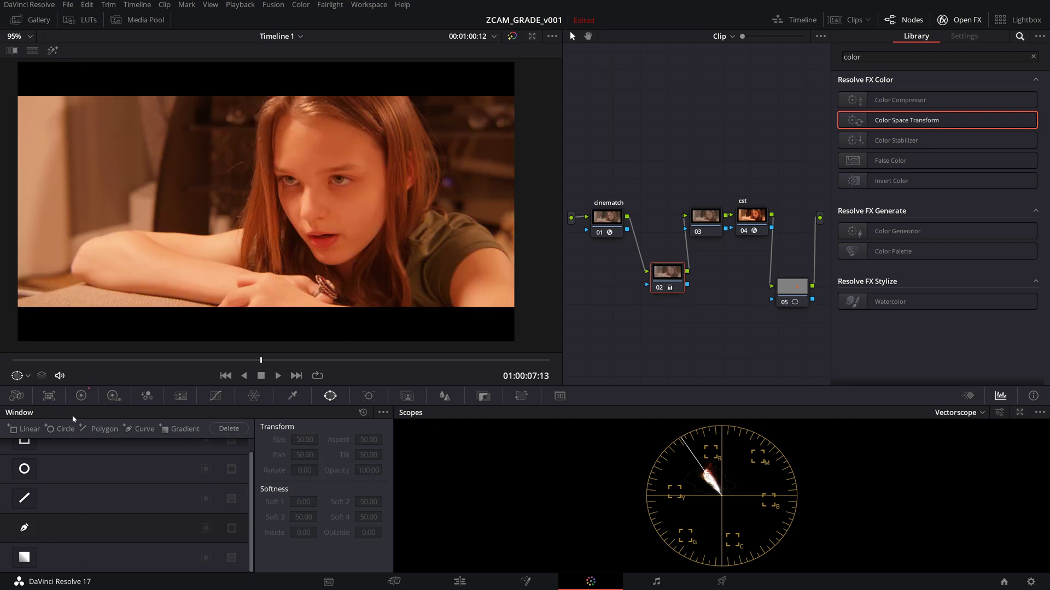
pyautogui.click(81, 396)
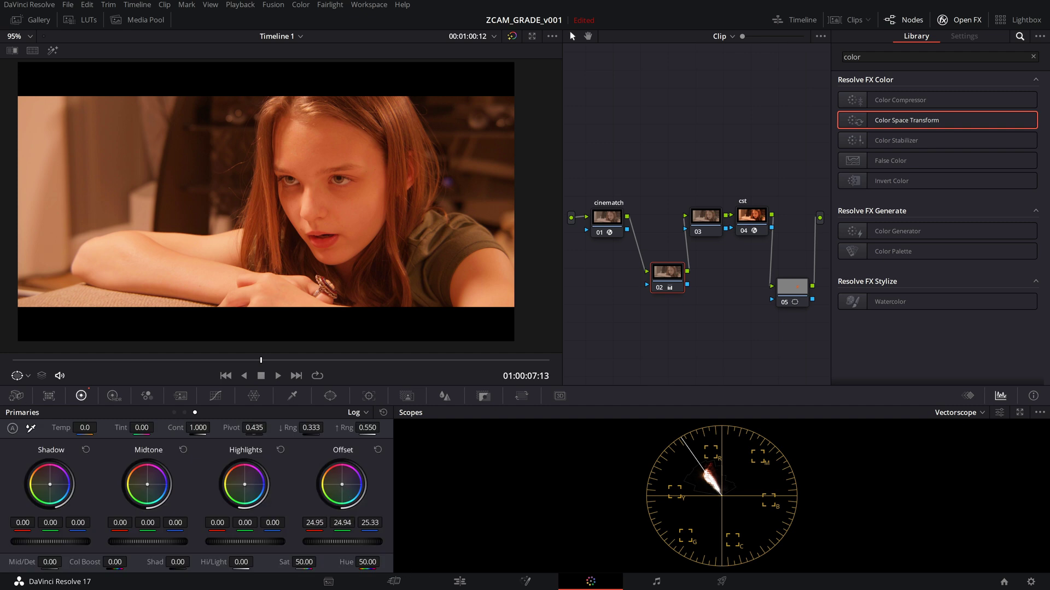
pyautogui.moveTo(341, 484); pyautogui.dragTo(343, 487)
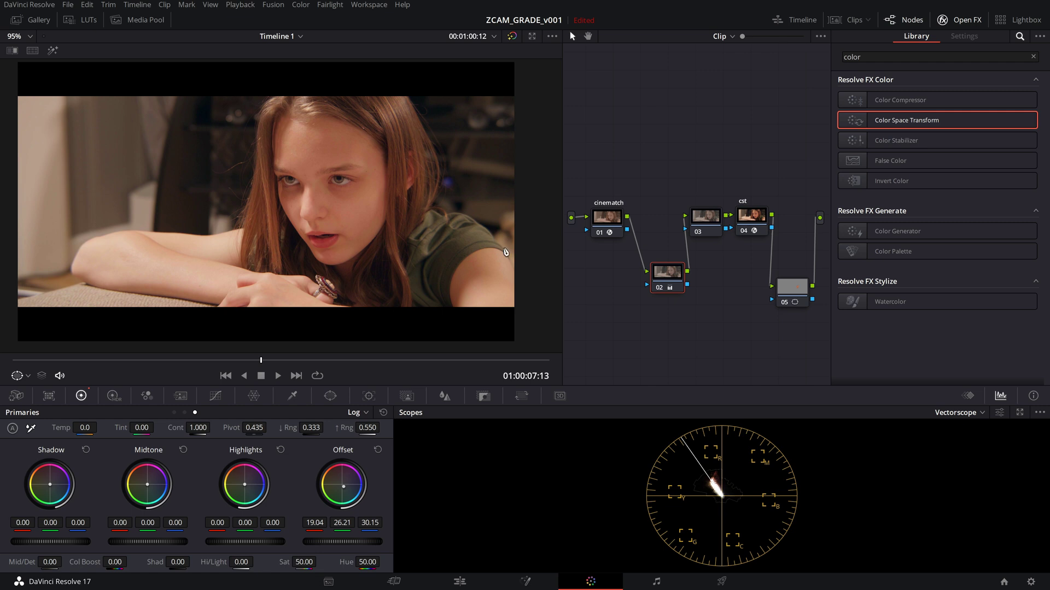
# Show node 05's window area in colour and enable Show 2x Zoom on the vectorscope.
pyautogui.click(791, 288)
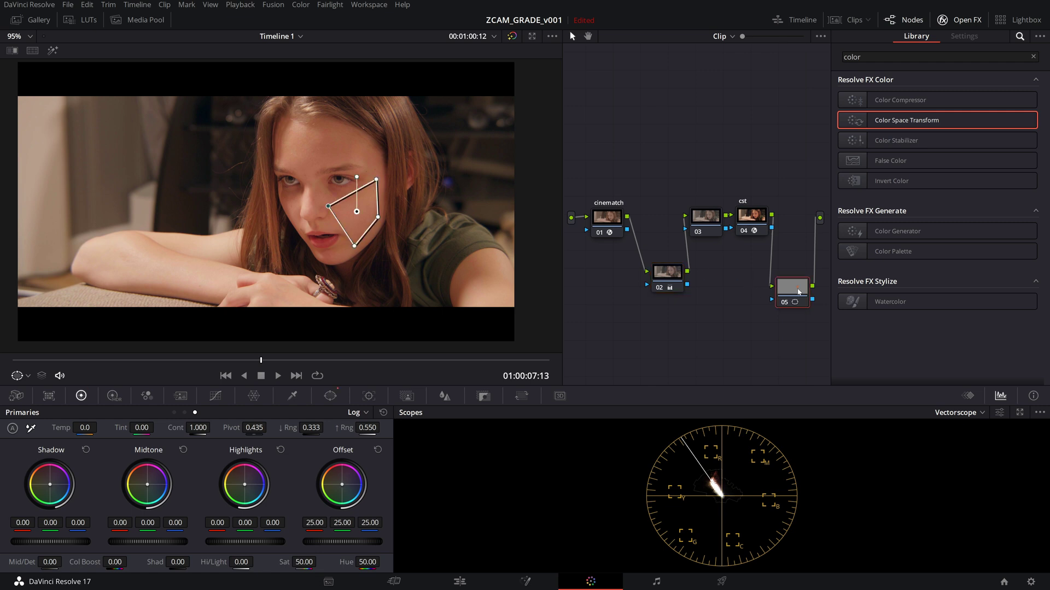
pyautogui.click(53, 50)
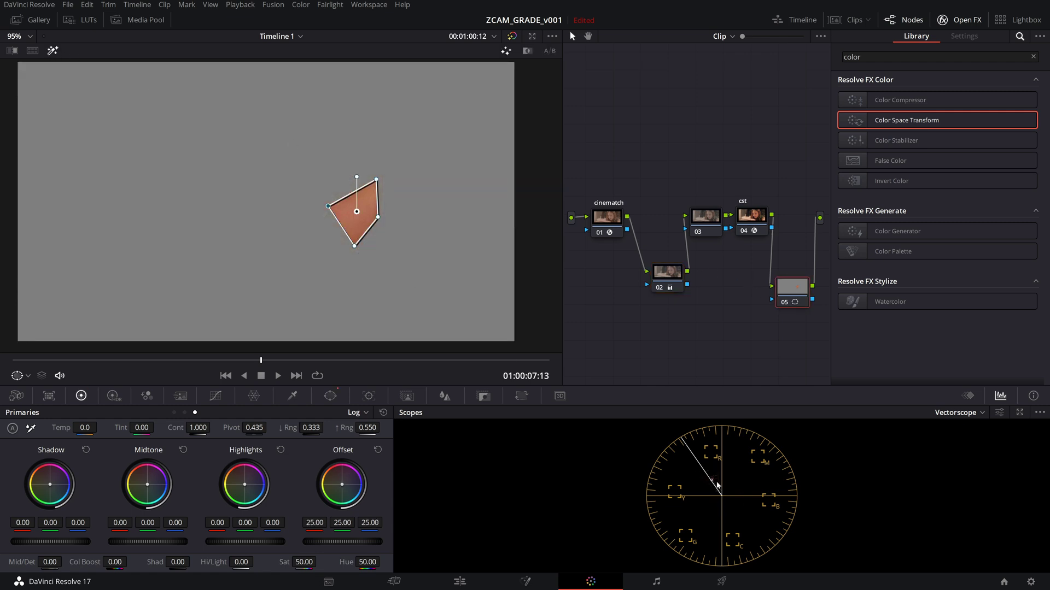
pyautogui.click(999, 412)
pyautogui.click(931, 508)
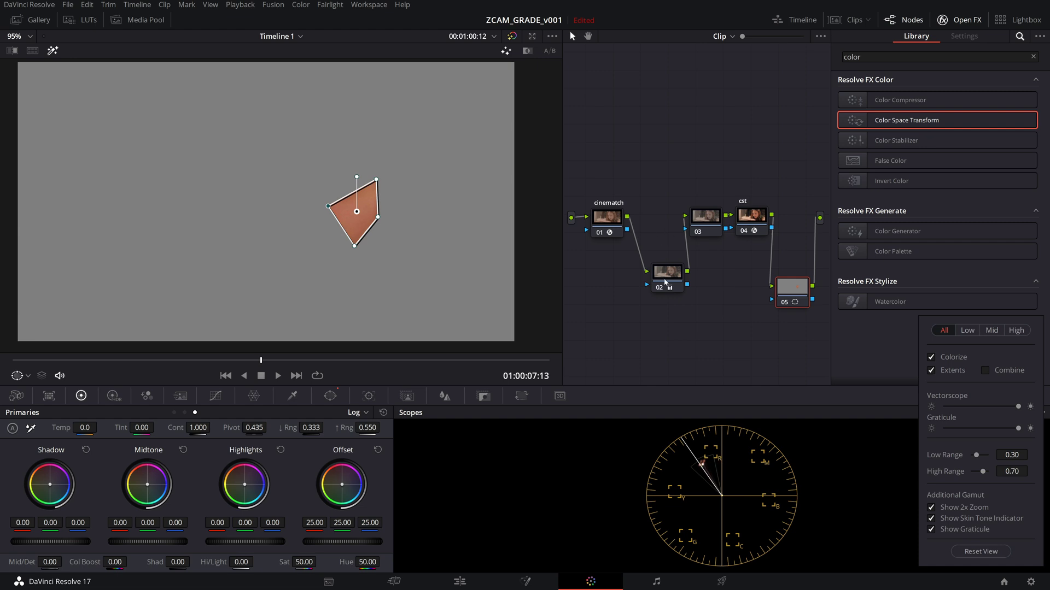
# Push node 02's offset further toward blue, then slightly greener, reaching 15.84 R, 26.77 G, 32.20 B.
pyautogui.click(665, 282)
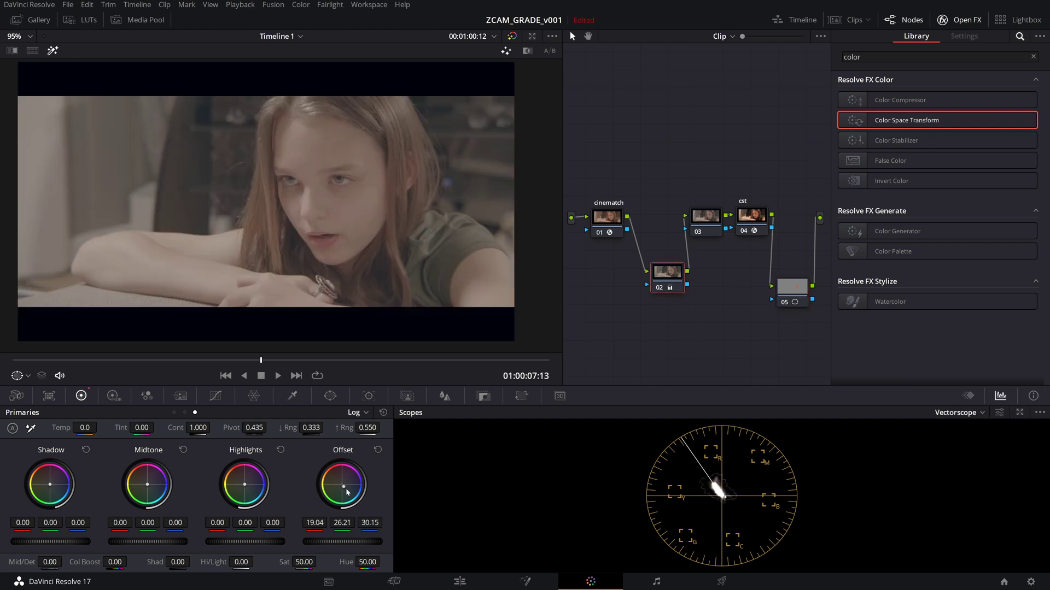
pyautogui.moveTo(343, 487); pyautogui.dragTo(344, 487)
pyautogui.click(790, 289)
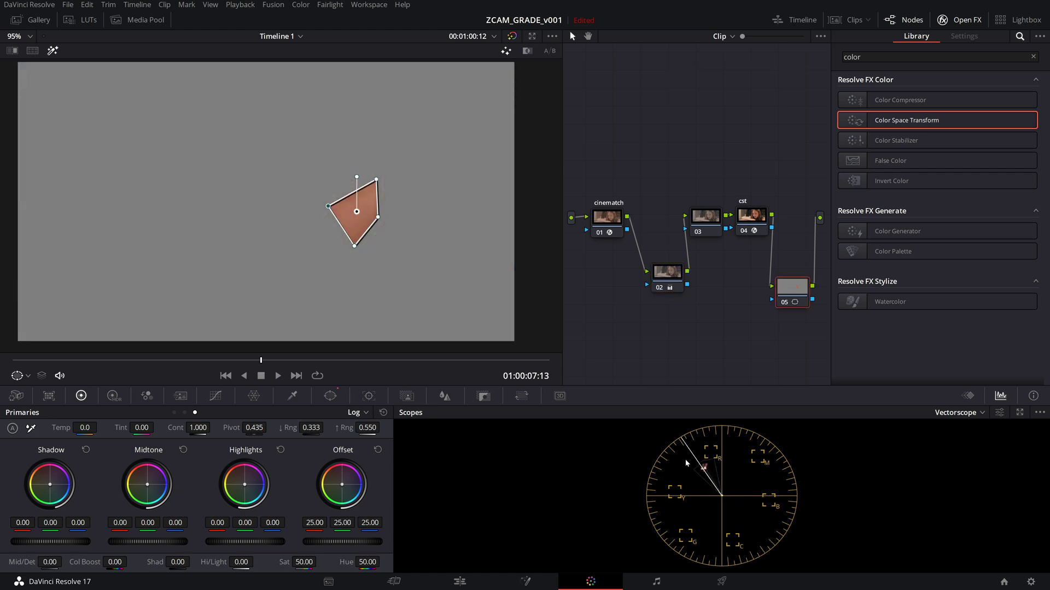
pyautogui.click(666, 273)
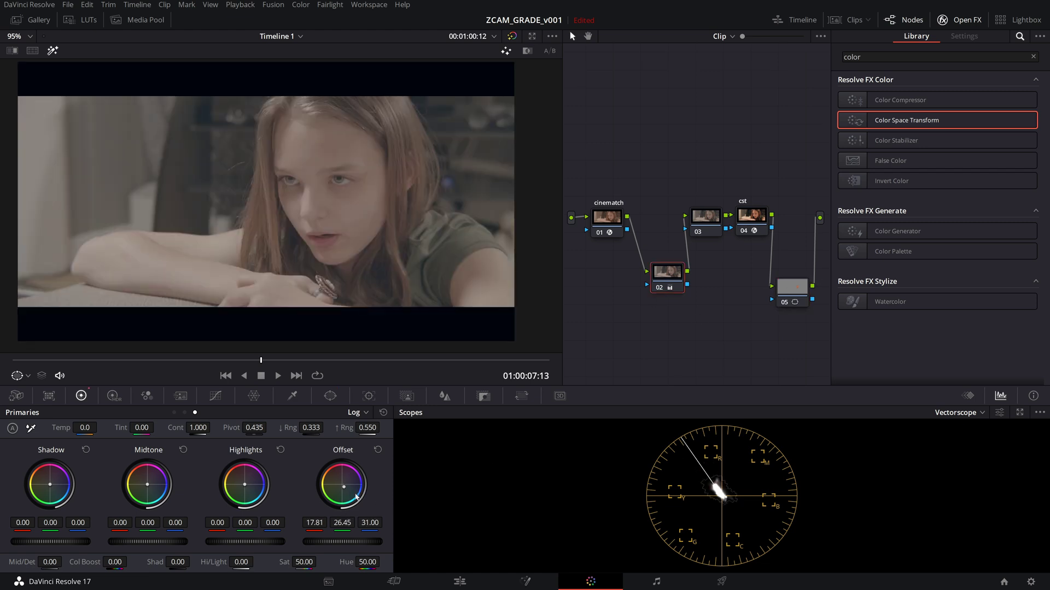
pyautogui.moveTo(346, 491); pyautogui.dragTo(348, 492)
pyautogui.click(791, 290)
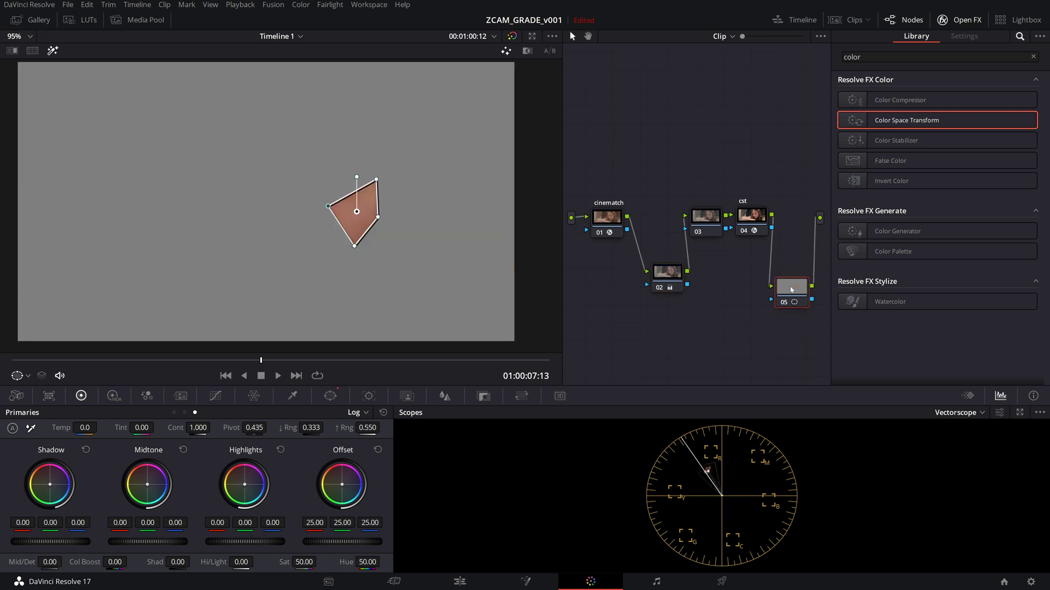
pyautogui.click(666, 278)
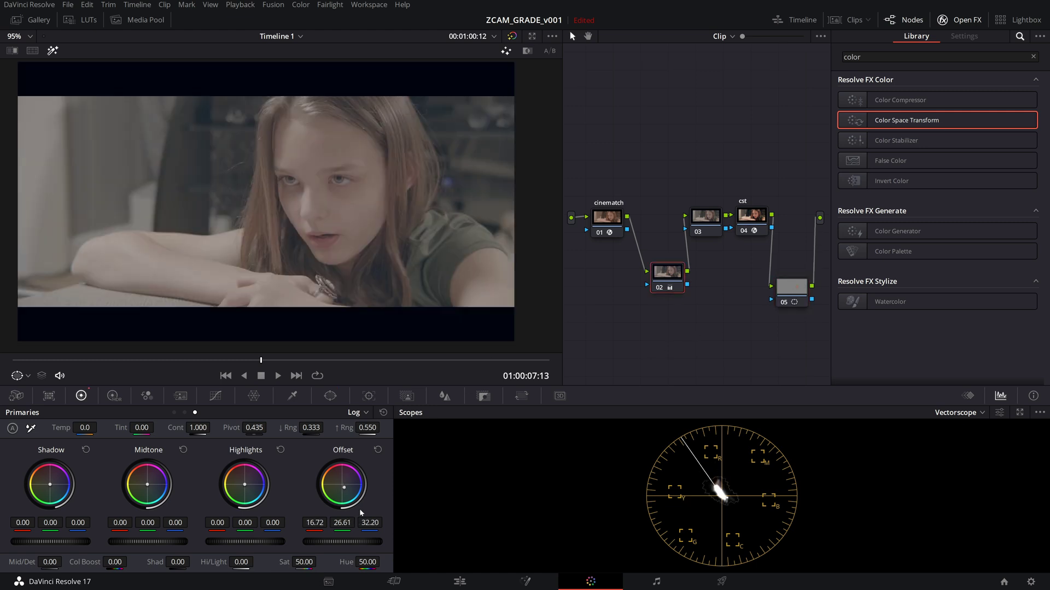
pyautogui.moveTo(342, 523); pyautogui.dragTo(344, 522)
# Compare the cheek window node's matte, turn off the Highlight preview, and reselect node 02.
pyautogui.click(796, 291)
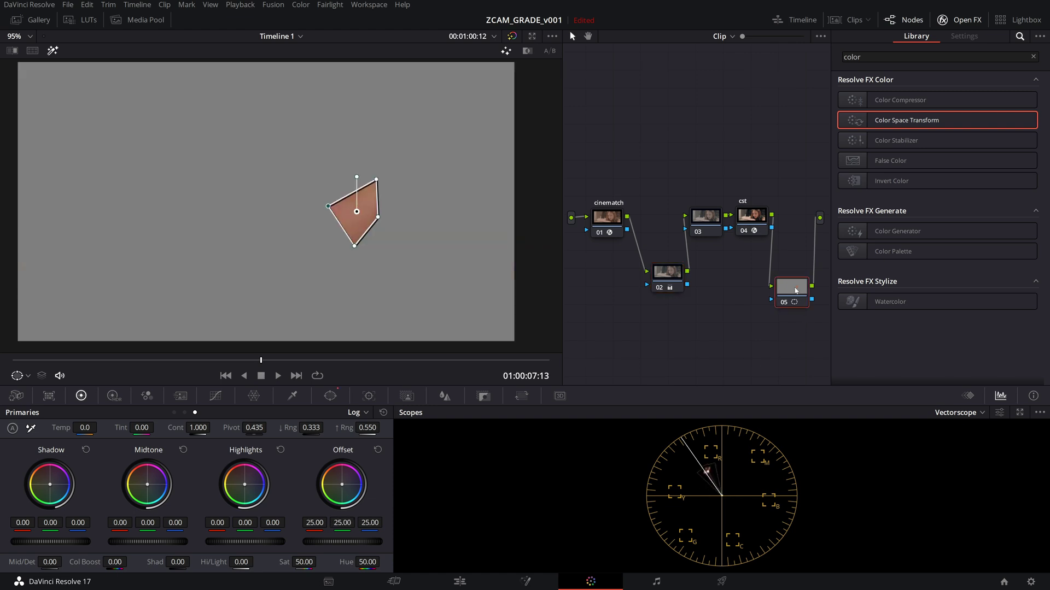
pyautogui.click(665, 279)
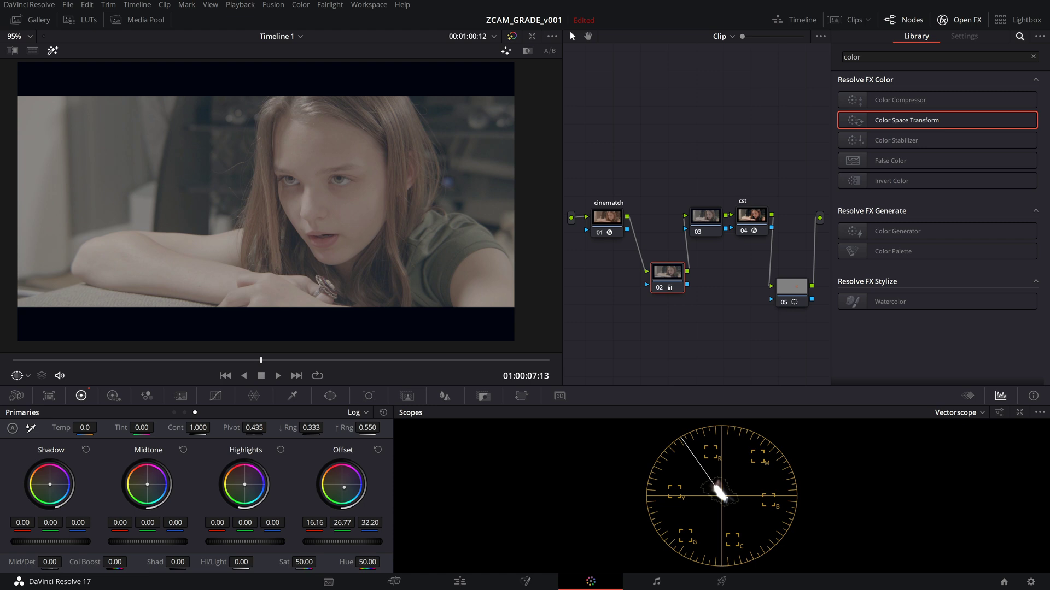
pyautogui.click(789, 293)
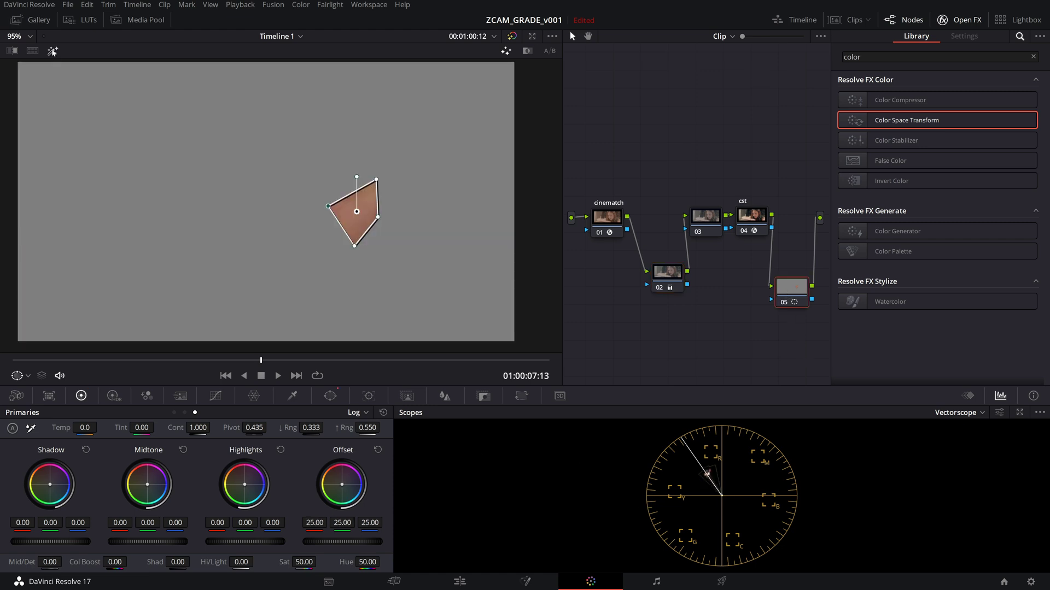
pyautogui.hotkey('shift', 'h')
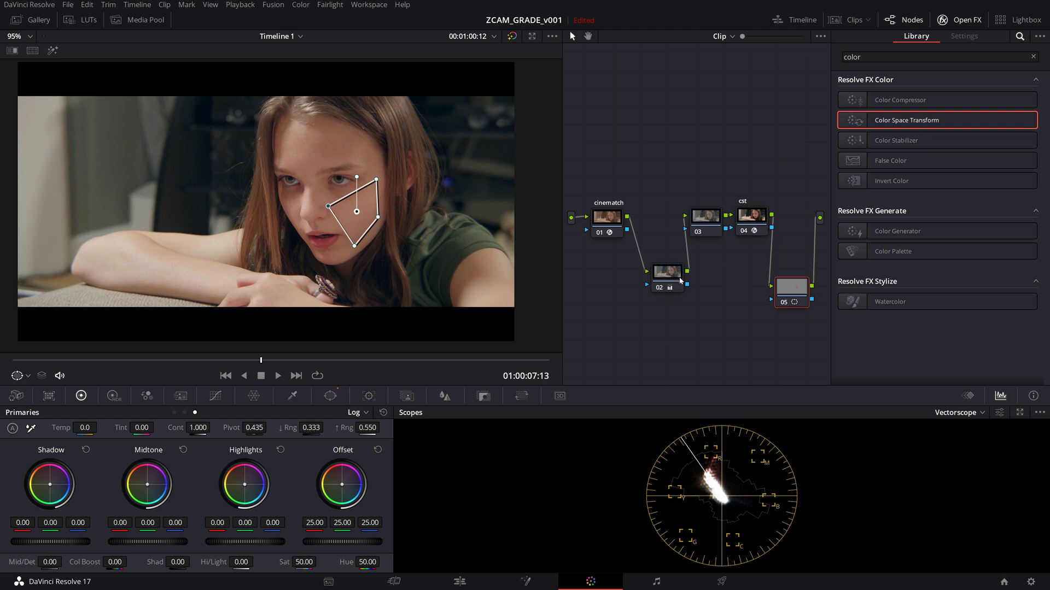
pyautogui.click(680, 281)
# Ease node 02's offset slightly back from blue.
pyautogui.scroll(-2, 345, 227)
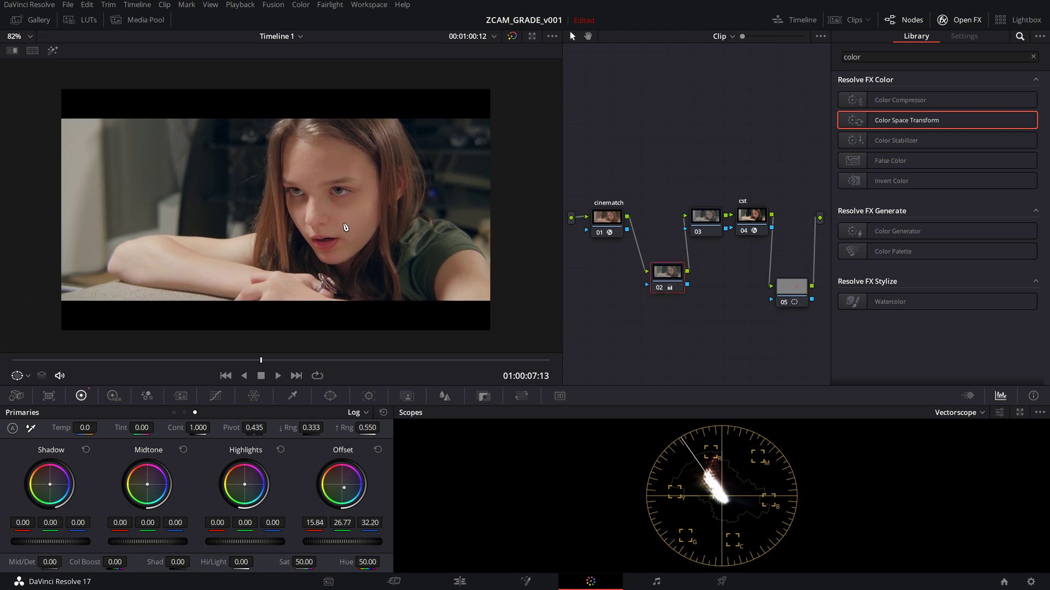
pyautogui.scroll(1, 346, 227)
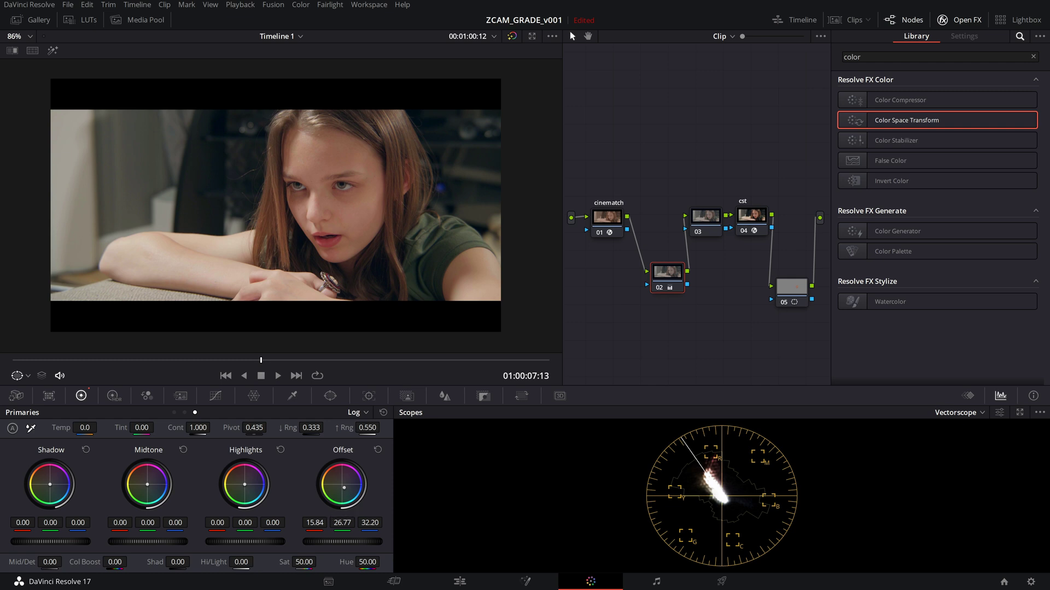
pyautogui.moveTo(344, 488); pyautogui.dragTo(343, 486)
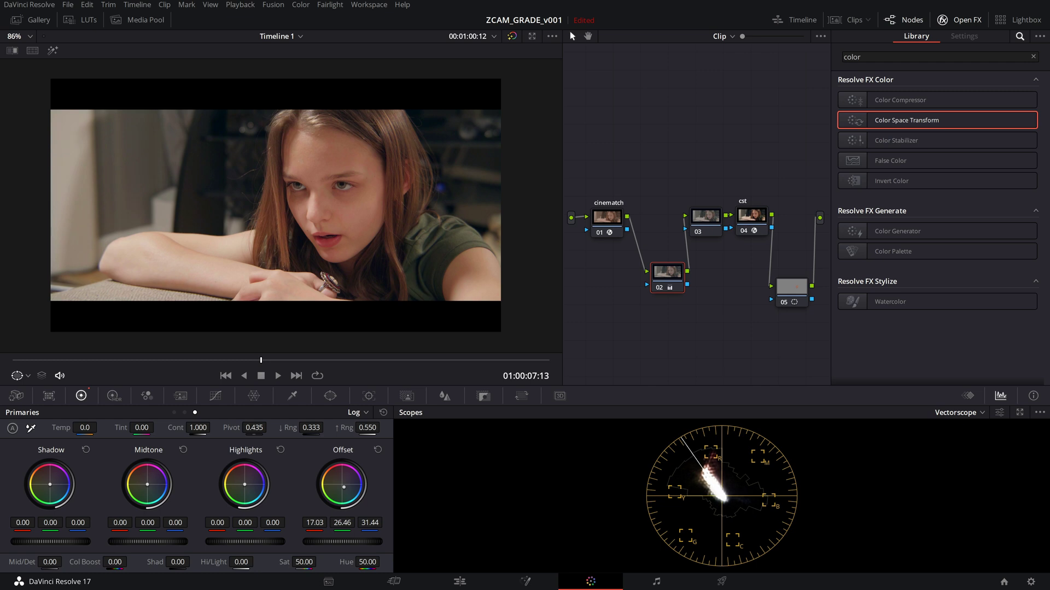
pyautogui.moveTo(343, 486); pyautogui.dragTo(344, 487)
# Add a new first node ahead of cinematch with Shift+S.
pyautogui.hotkey('ctrl', 'z')
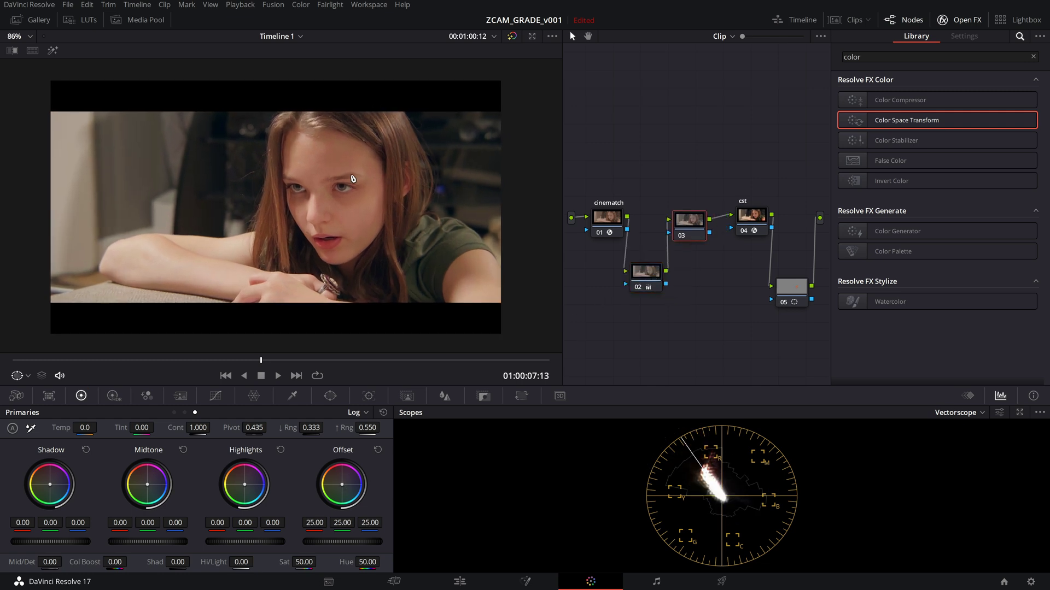
pyautogui.scroll(5, 363, 201)
pyautogui.hotkey('shift', 's')
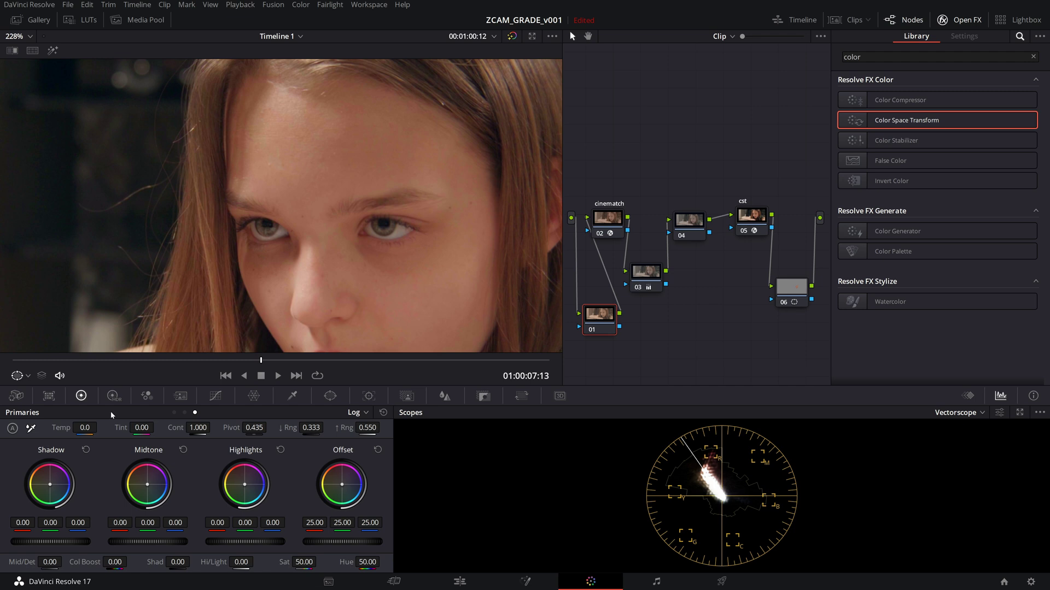
# Set node 01's spatial noise reduction to luma 2.0 and chroma 10.0.
pyautogui.click(180, 396)
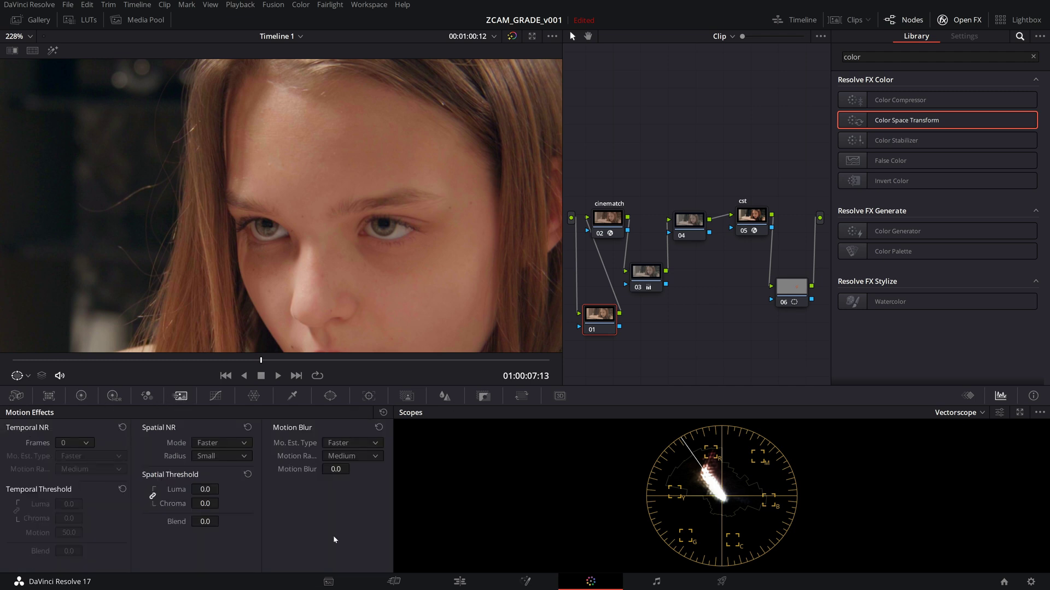
pyautogui.click(205, 490)
pyautogui.write('2')
pyautogui.press('Return')
pyautogui.press('Tab')
pyautogui.write('10')
pyautogui.press('Return')
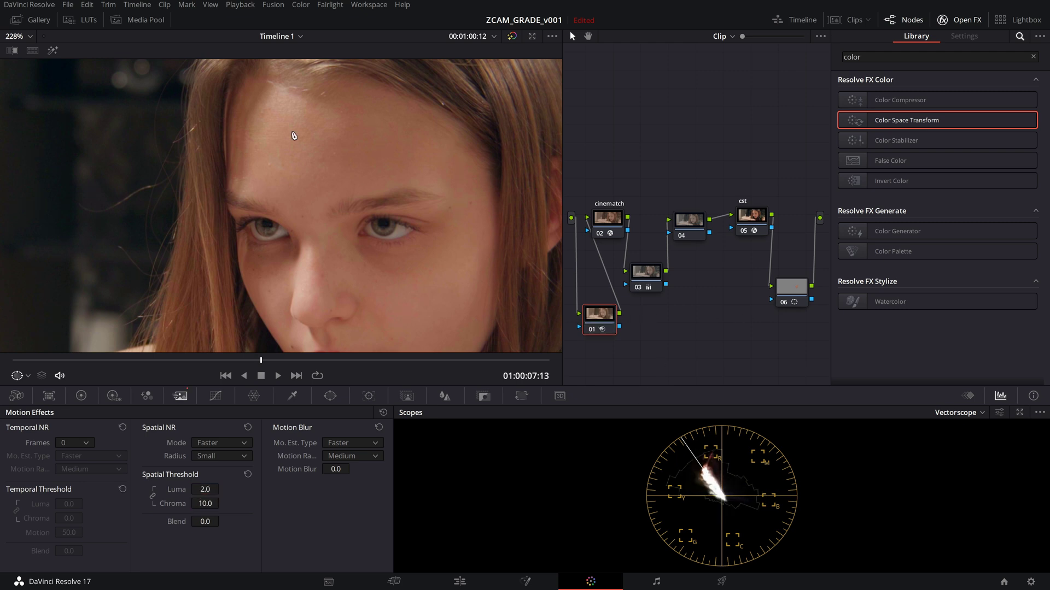
# Label node 01 'denoise' and node 03 'wb', then nudge the warp node into place.
pyautogui.scroll(-2, 338, 264)
pyautogui.scroll(-2, 337, 264)
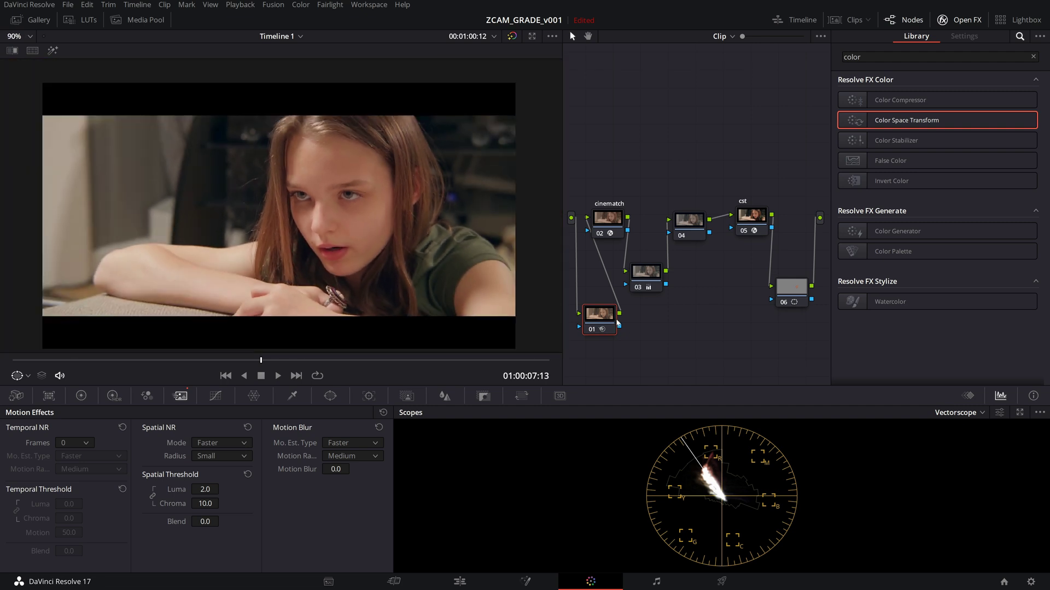
pyautogui.write('denoise')
pyautogui.press('Return')
pyautogui.click(647, 283)
pyautogui.write('wb')
pyautogui.press('Return')
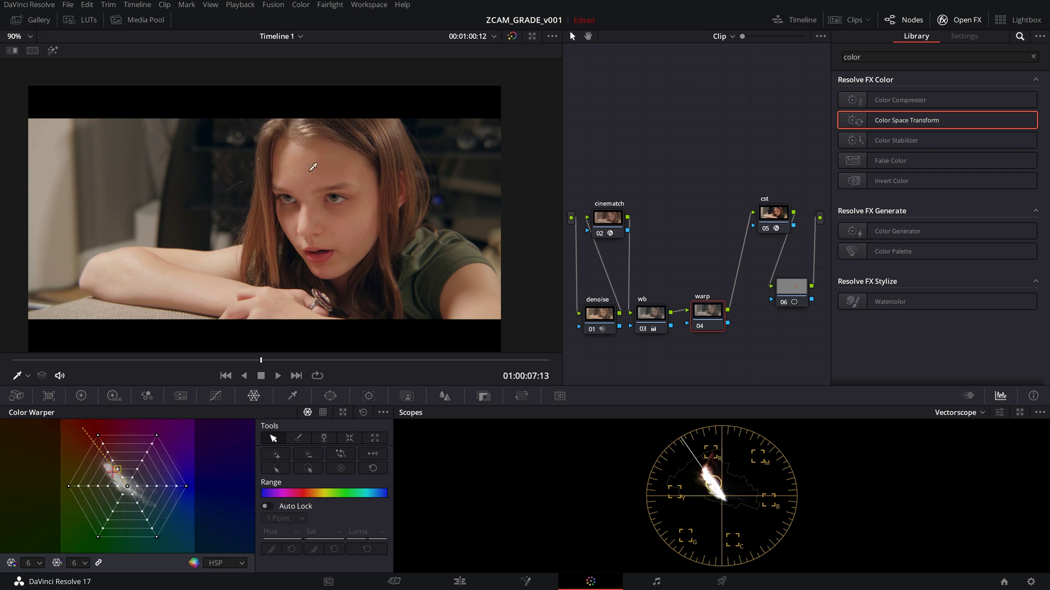
pyautogui.moveTo(704, 322); pyautogui.dragTo(697, 325)
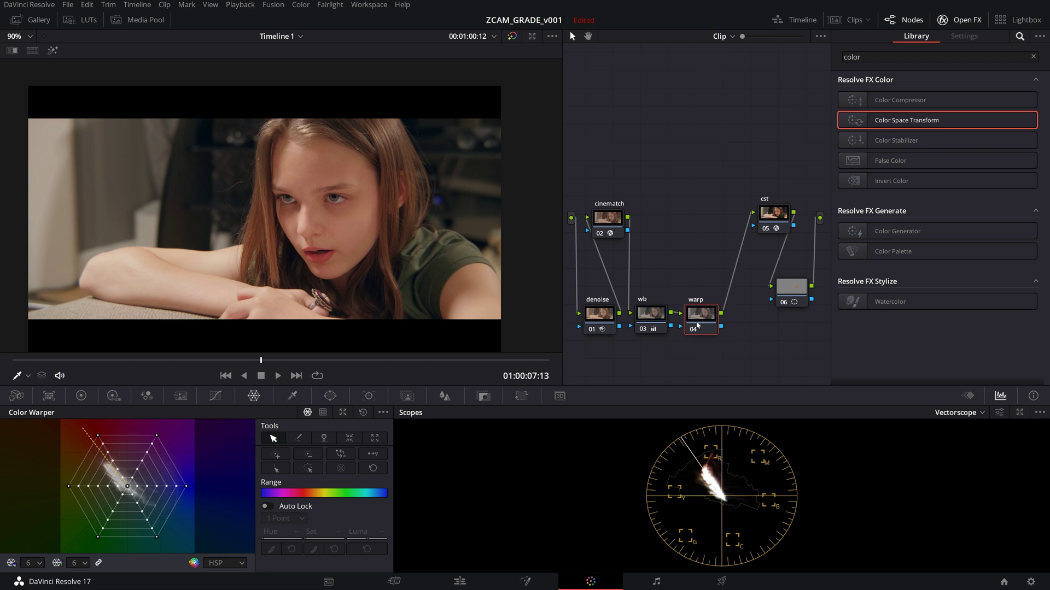
# Nudge skin-tone Color Warper mesh points to hue 0.83, sat 1.11, and reposition the warp node.
pyautogui.click(155, 463)
pyautogui.moveTo(97, 436); pyautogui.dragTo(100, 438)
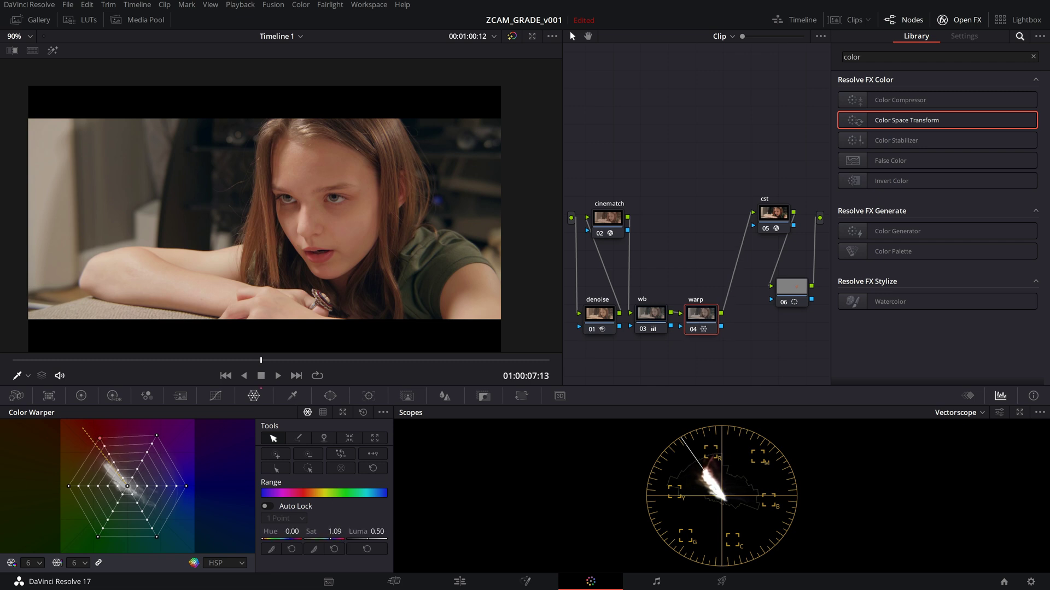
pyautogui.click(68, 487)
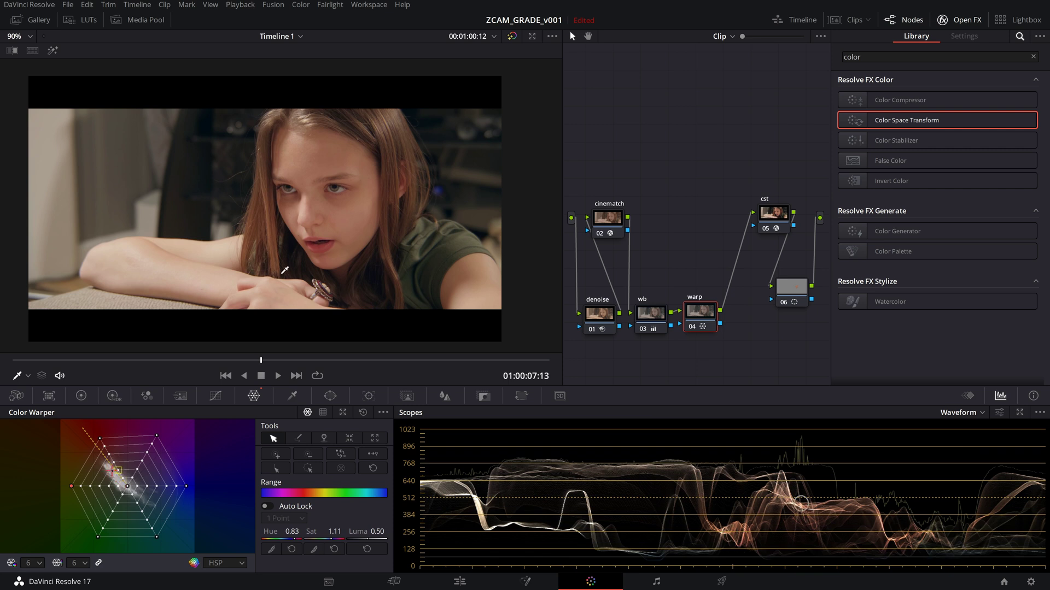
pyautogui.moveTo(698, 318); pyautogui.dragTo(698, 320)
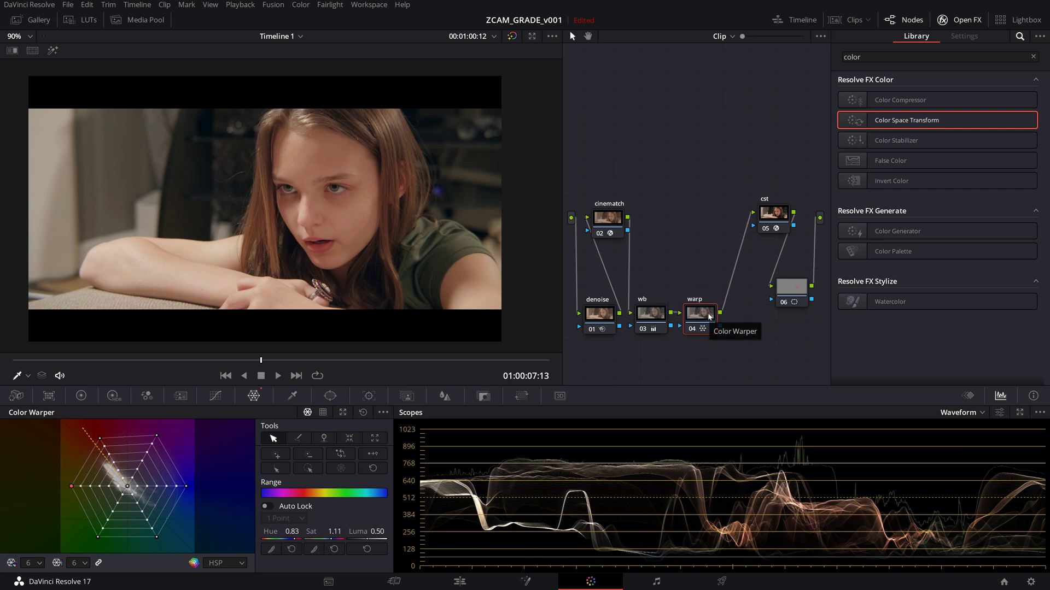
# Line up cinematch, denoise, wb, warp and cst, and delete the empty node 06.
pyautogui.moveTo(601, 237); pyautogui.dragTo(606, 239)
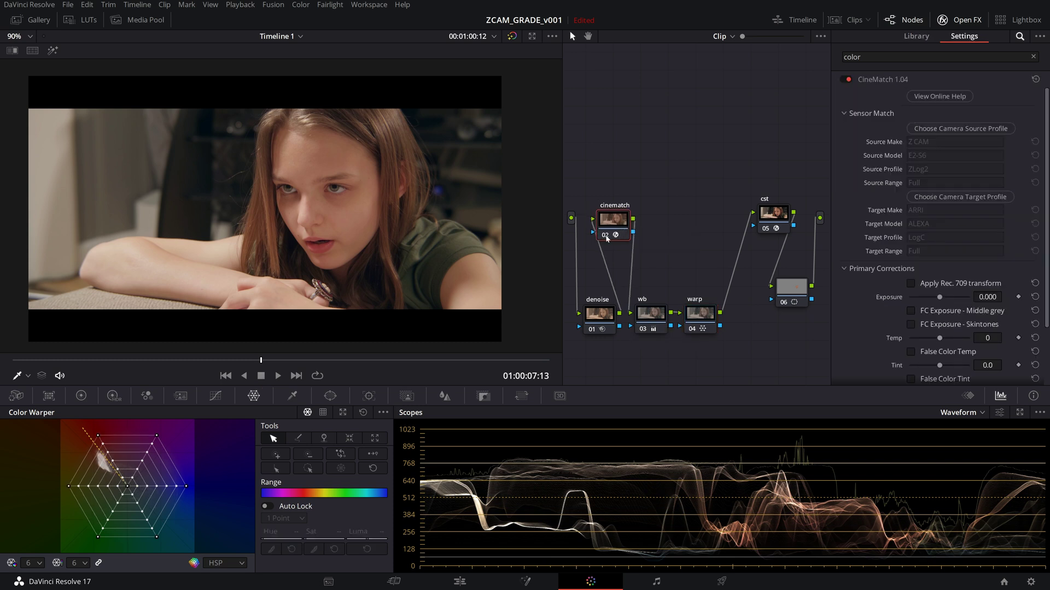
pyautogui.moveTo(595, 314); pyautogui.dragTo(587, 269)
pyautogui.moveTo(650, 320); pyautogui.dragTo(668, 225)
pyautogui.moveTo(699, 315); pyautogui.dragTo(719, 224)
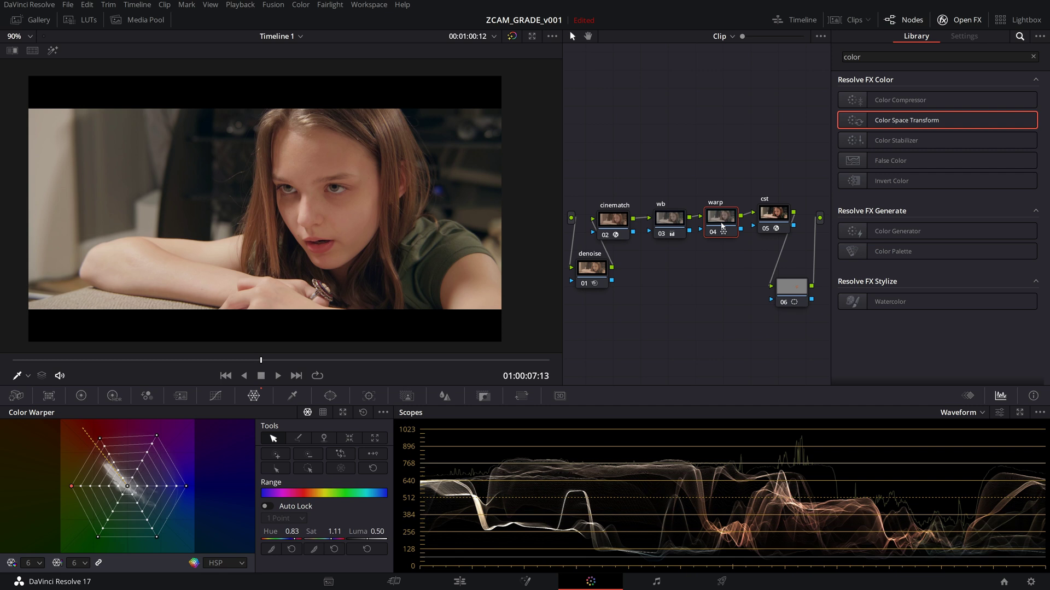
pyautogui.moveTo(783, 222); pyautogui.dragTo(793, 230)
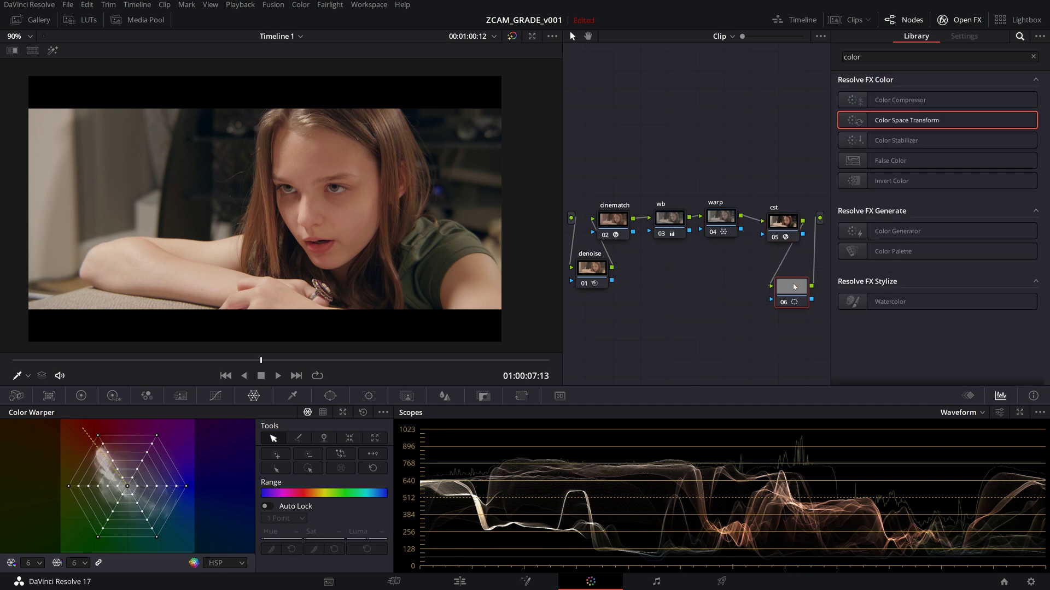
pyautogui.rightClick(792, 287)
pyautogui.click(826, 361)
# Insert a serial node 05 between warp and cst, add a layer node beside it, and select node 06.
pyautogui.hotkey('alt', 's')
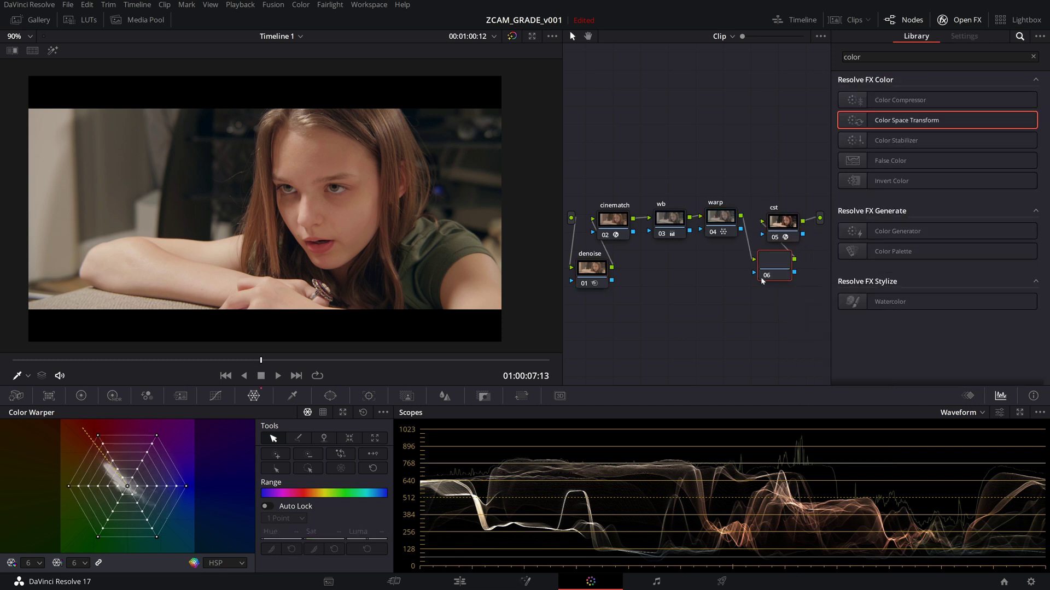
pyautogui.moveTo(768, 287); pyautogui.dragTo(716, 305)
pyautogui.rightClick(719, 294)
pyautogui.moveTo(765, 346)
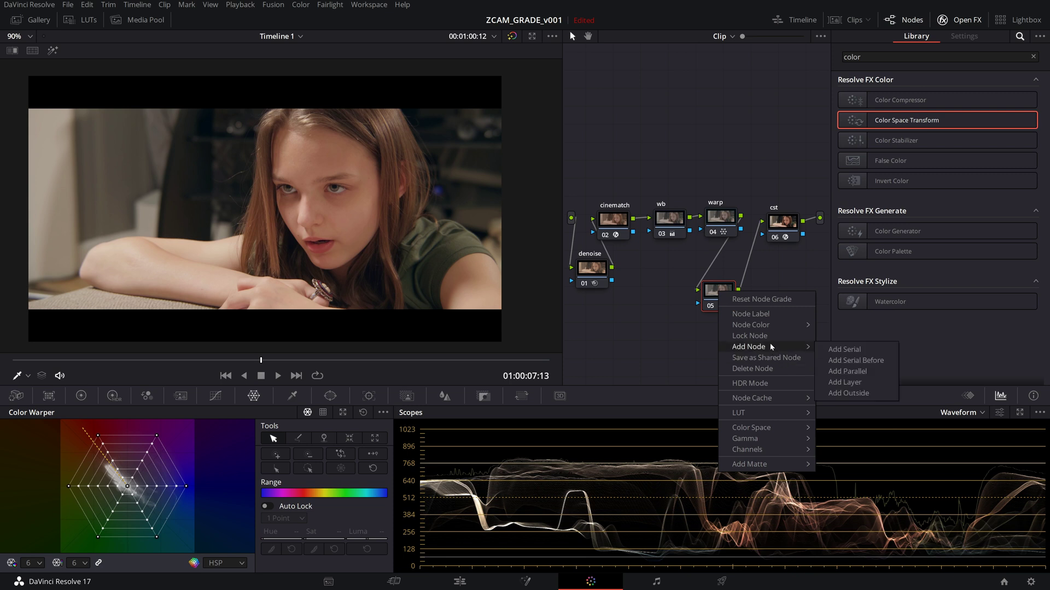
pyautogui.click(845, 382)
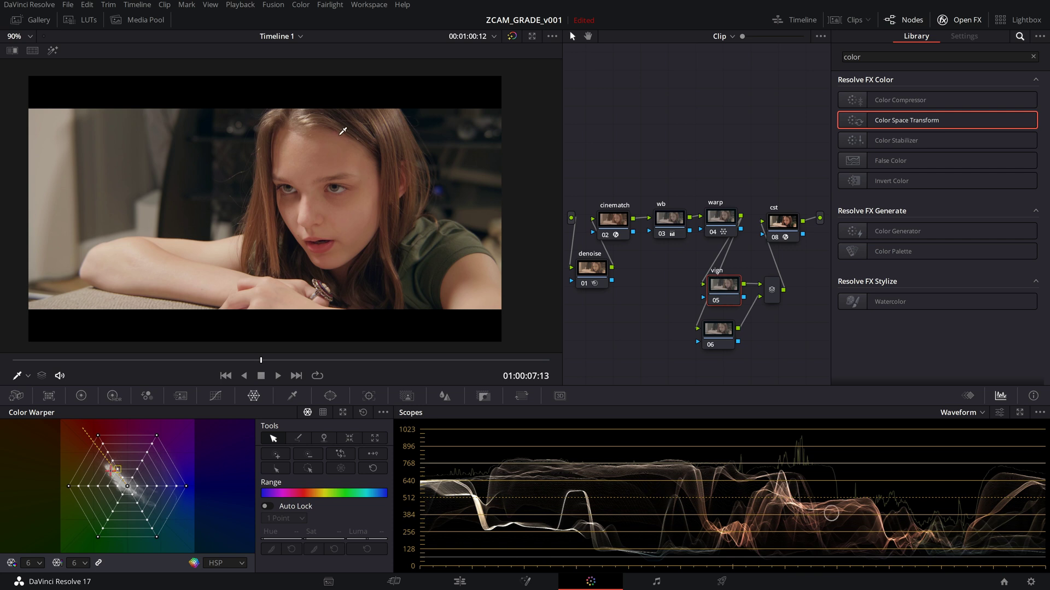
pyautogui.click(723, 332)
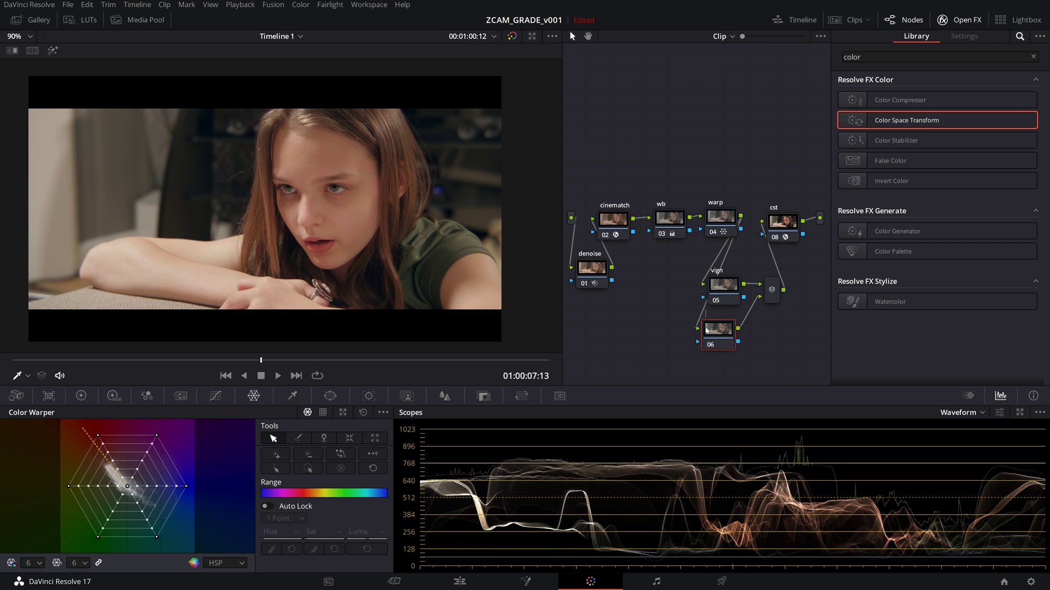
# Label node 06 'darken' and give vign a circle window stretched into a tall ellipse around the face.
pyautogui.write('darken')
pyautogui.moveTo(718, 331); pyautogui.dragTo(733, 337)
pyautogui.click(724, 284)
pyautogui.click(330, 396)
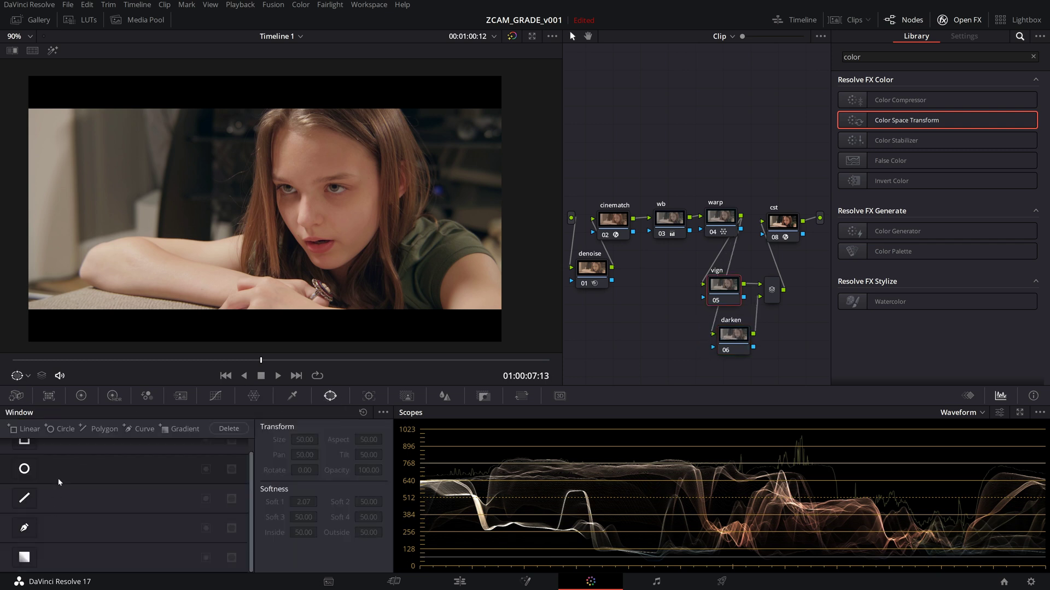
pyautogui.click(26, 473)
pyautogui.moveTo(266, 294); pyautogui.dragTo(267, 352)
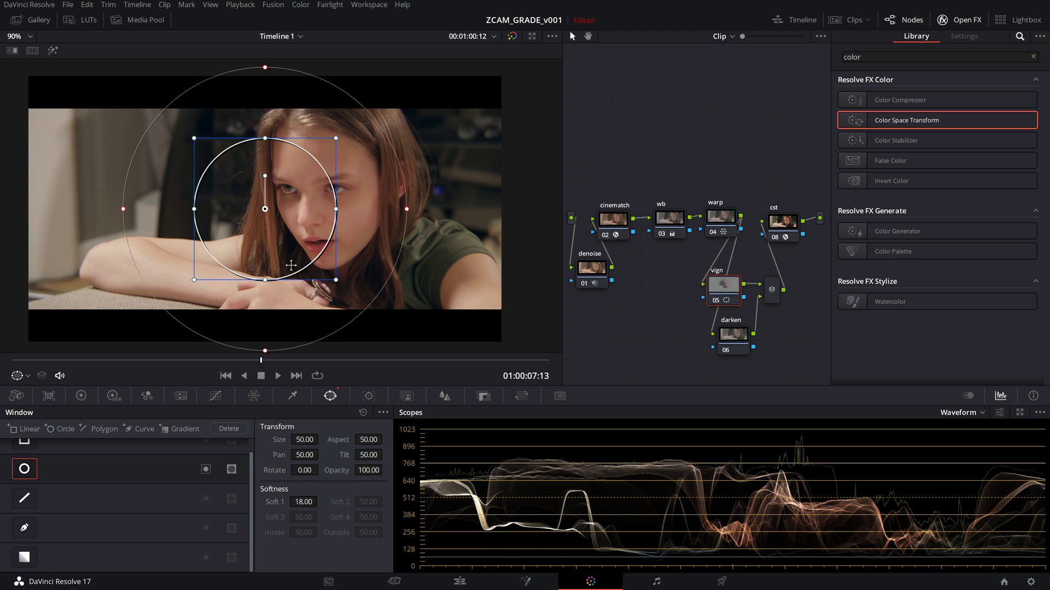
pyautogui.moveTo(265, 209); pyautogui.dragTo(316, 201)
pyautogui.moveTo(392, 202); pyautogui.dragTo(368, 203)
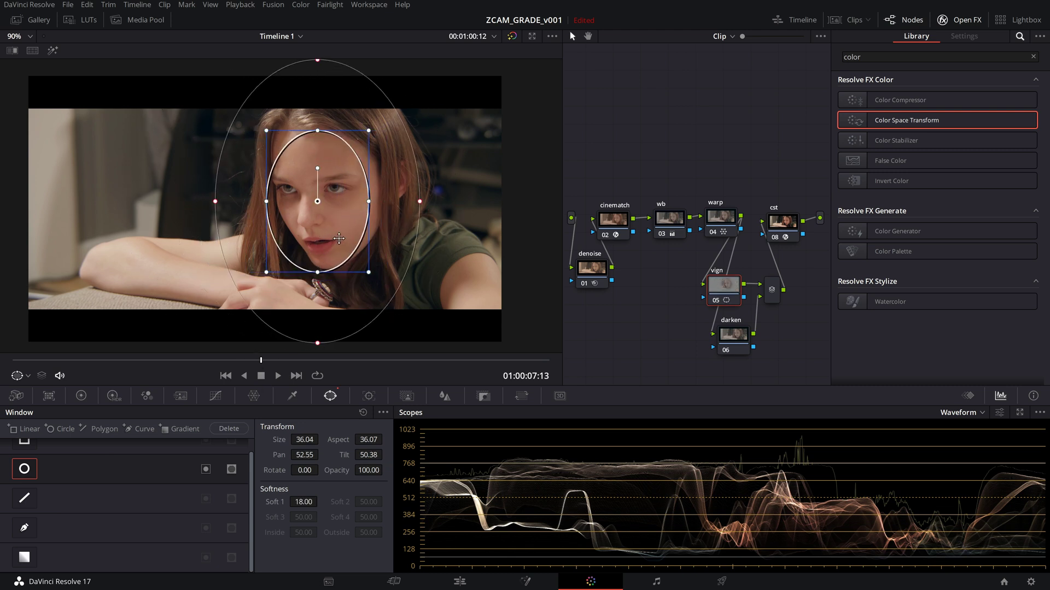
pyautogui.moveTo(326, 269); pyautogui.dragTo(328, 297)
pyautogui.moveTo(378, 201); pyautogui.dragTo(362, 239)
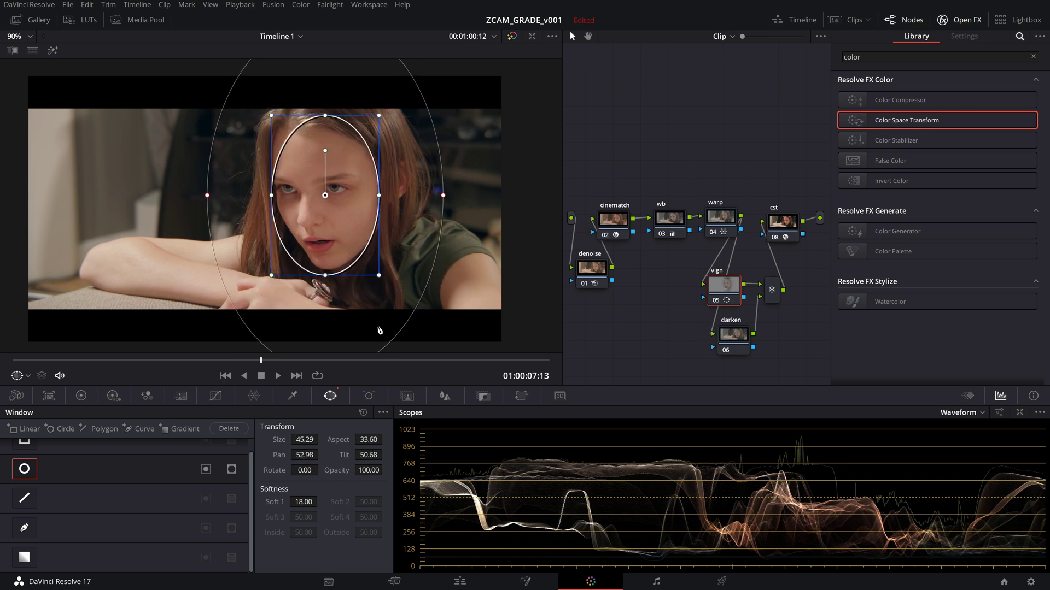
# Soften and invert the vign ellipse, and lower the luma curve's top to darken the surroundings.
pyautogui.moveTo(305, 502); pyautogui.dragTo(322, 502)
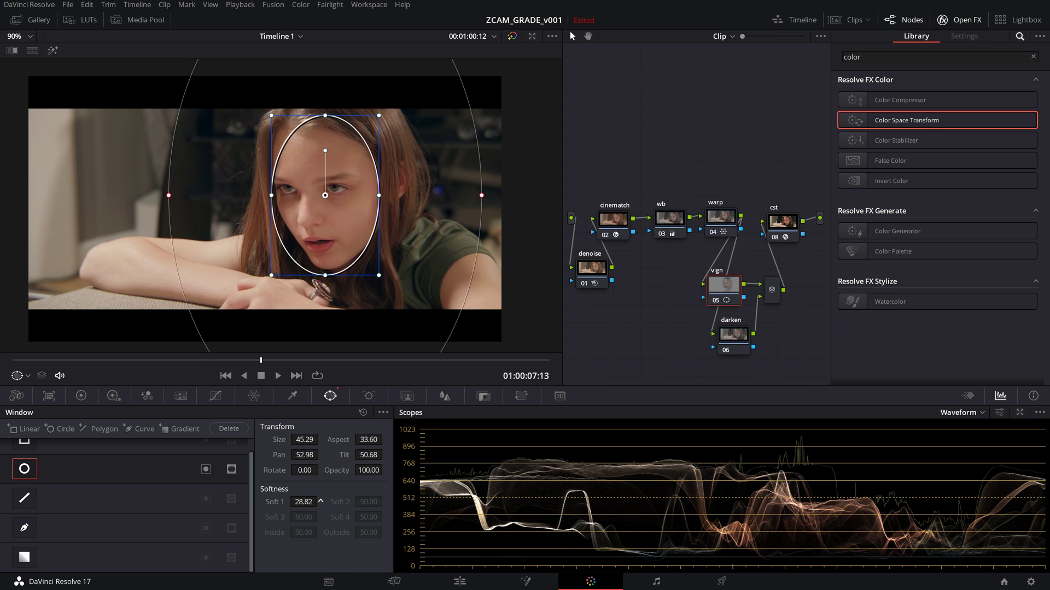
pyautogui.click(206, 469)
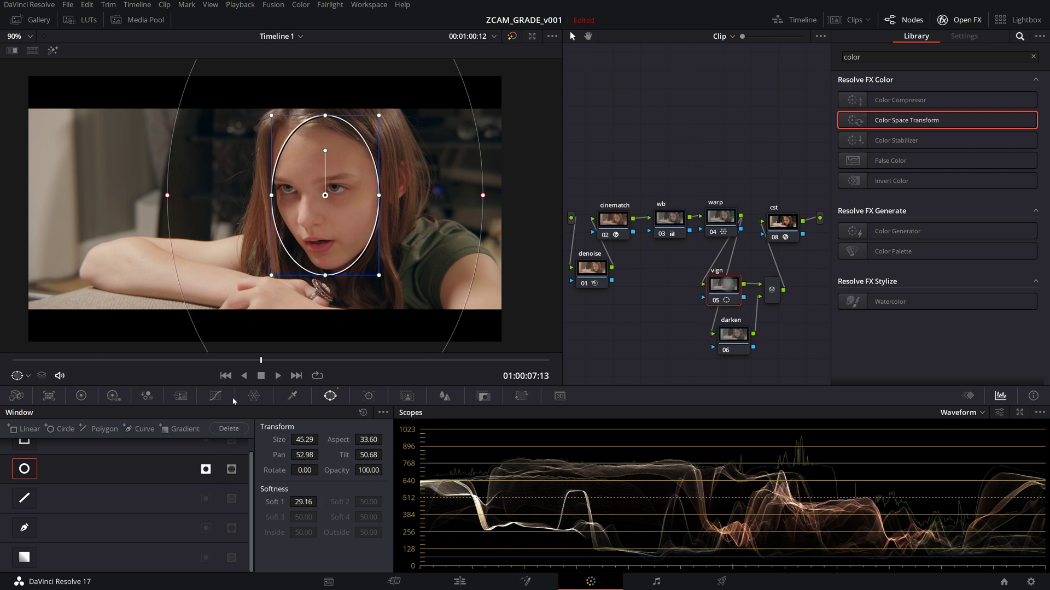
pyautogui.click(215, 396)
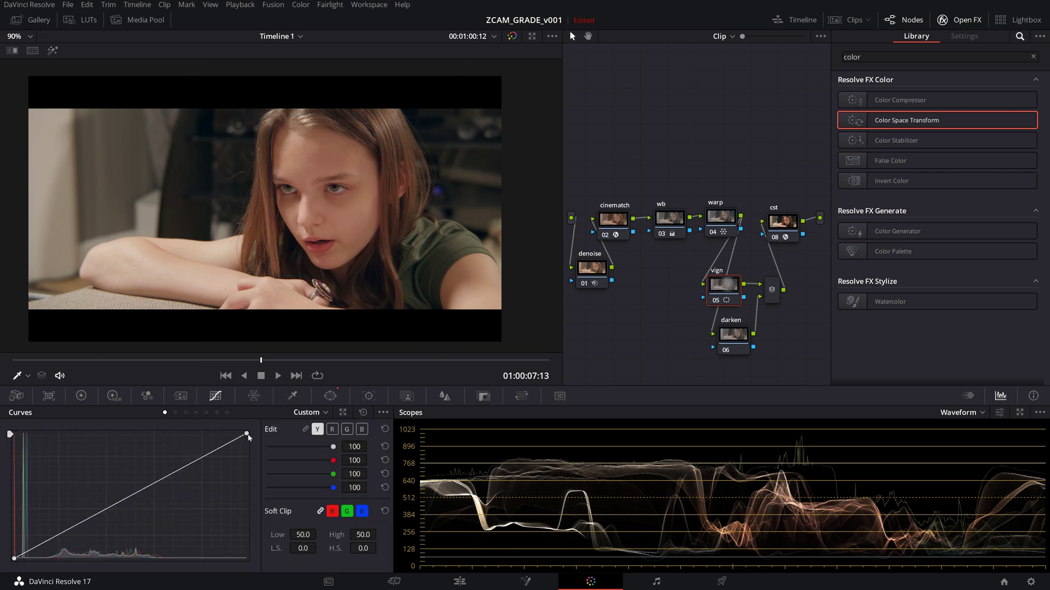
pyautogui.moveTo(248, 435); pyautogui.dragTo(256, 452)
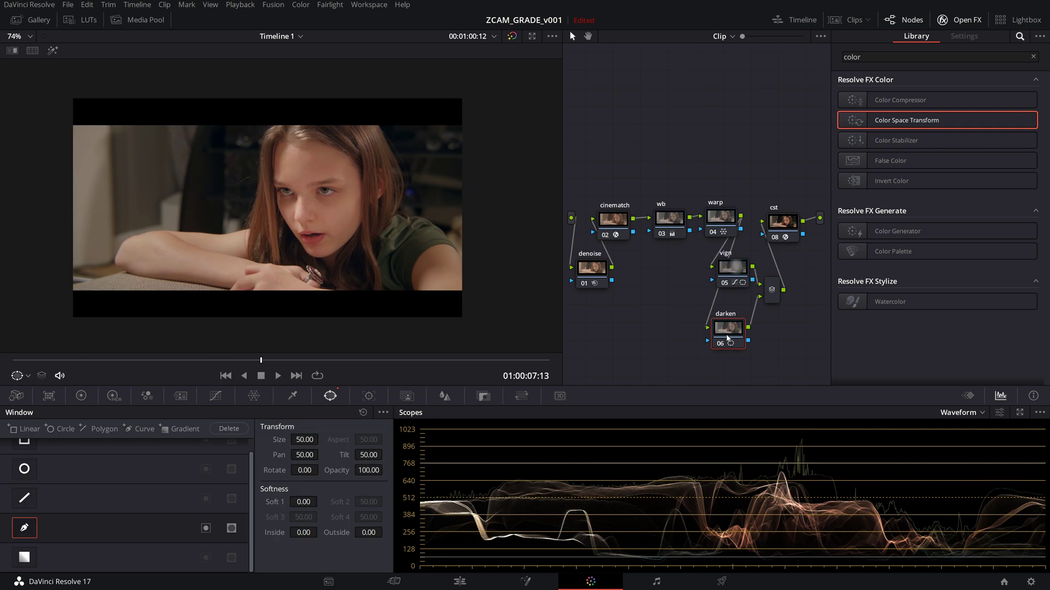
pyautogui.moveTo(727, 338); pyautogui.dragTo(725, 339)
# Draw a closed custom curve mask on the darken node from above the frame around the girl's hand.
pyautogui.click(246, 73)
pyautogui.click(256, 224)
pyautogui.moveTo(256, 230); pyautogui.dragTo(286, 270)
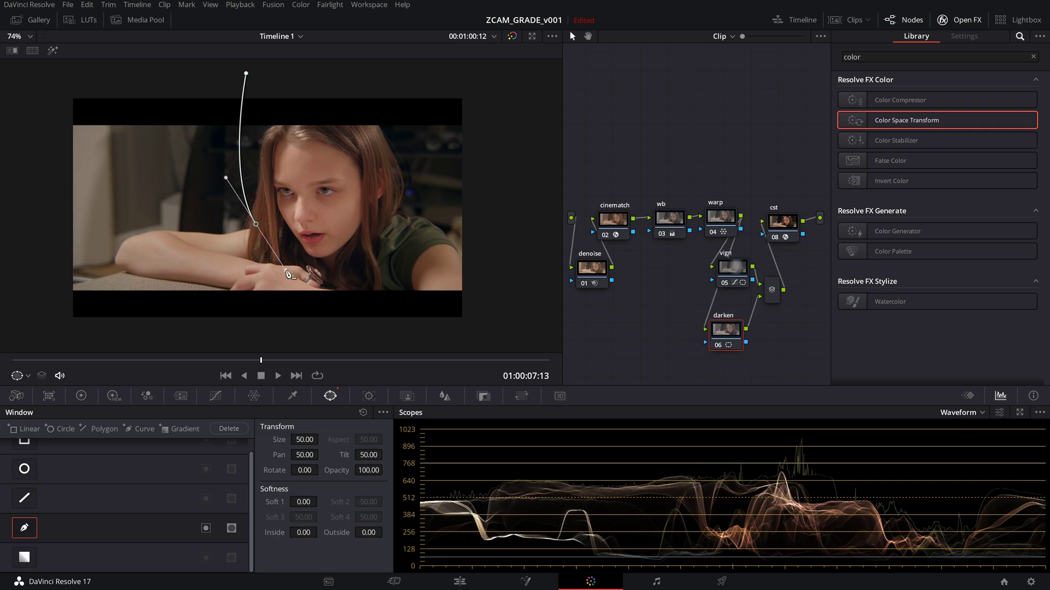
pyautogui.click(400, 344)
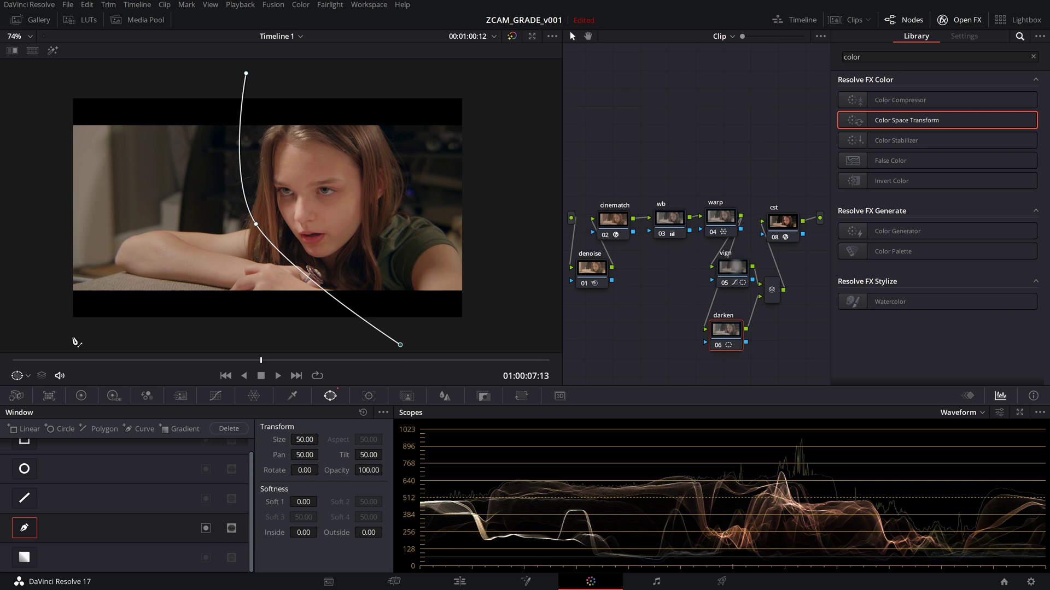
pyautogui.click(19, 344)
pyautogui.click(36, 66)
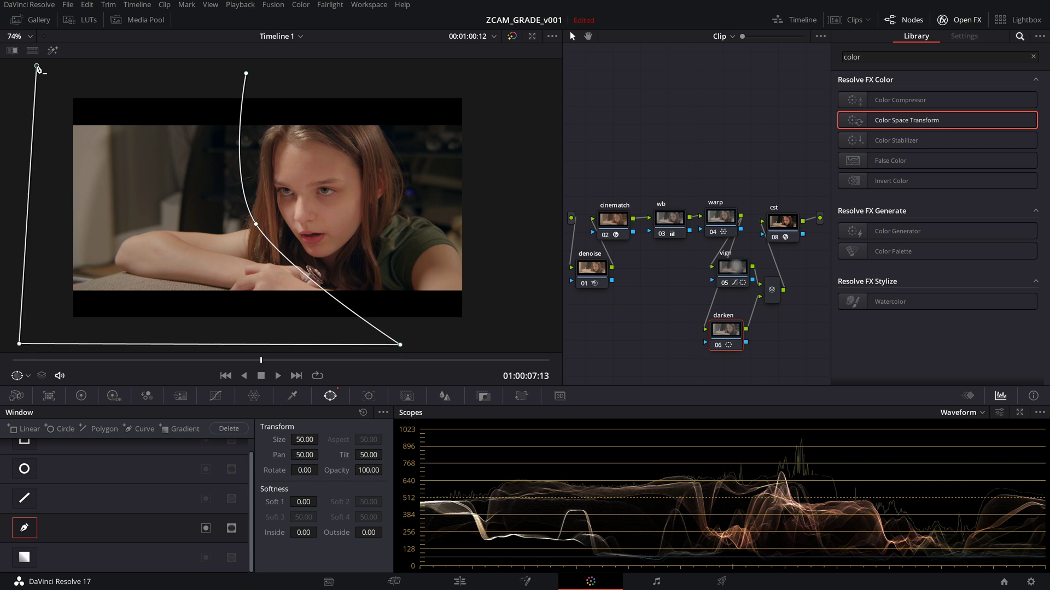
pyautogui.click(246, 73)
# Refine the mask's corner points and curve handles, checking it across several frames.
pyautogui.scroll(-1, 350, 175)
pyautogui.scroll(-3, 364, 149)
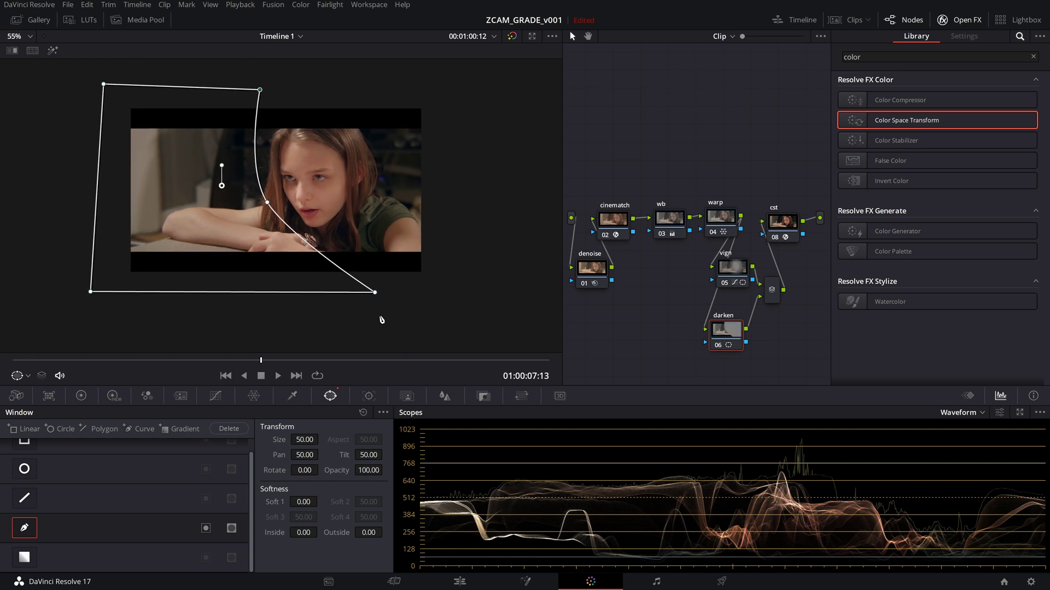
pyautogui.moveTo(380, 300); pyautogui.dragTo(435, 329)
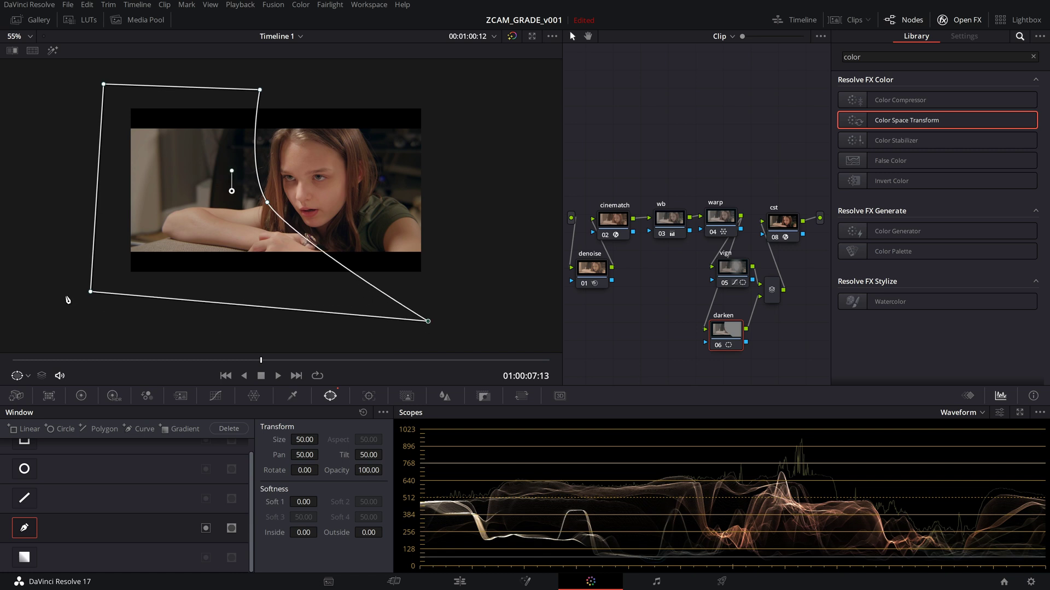
pyautogui.moveTo(94, 296); pyautogui.dragTo(88, 327)
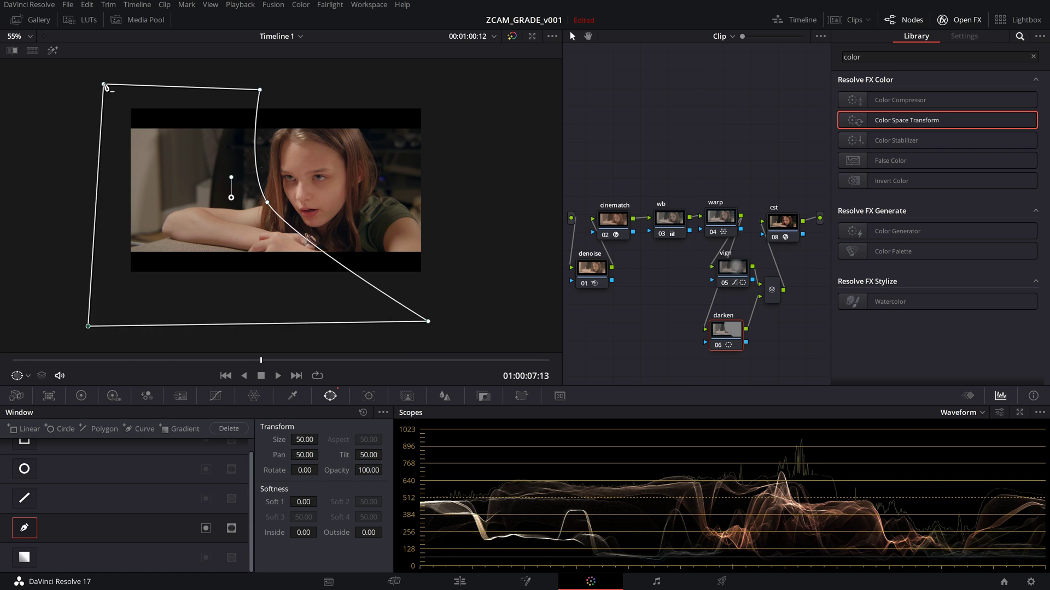
pyautogui.moveTo(104, 84); pyautogui.dragTo(94, 63)
pyautogui.moveTo(259, 89); pyautogui.dragTo(260, 80)
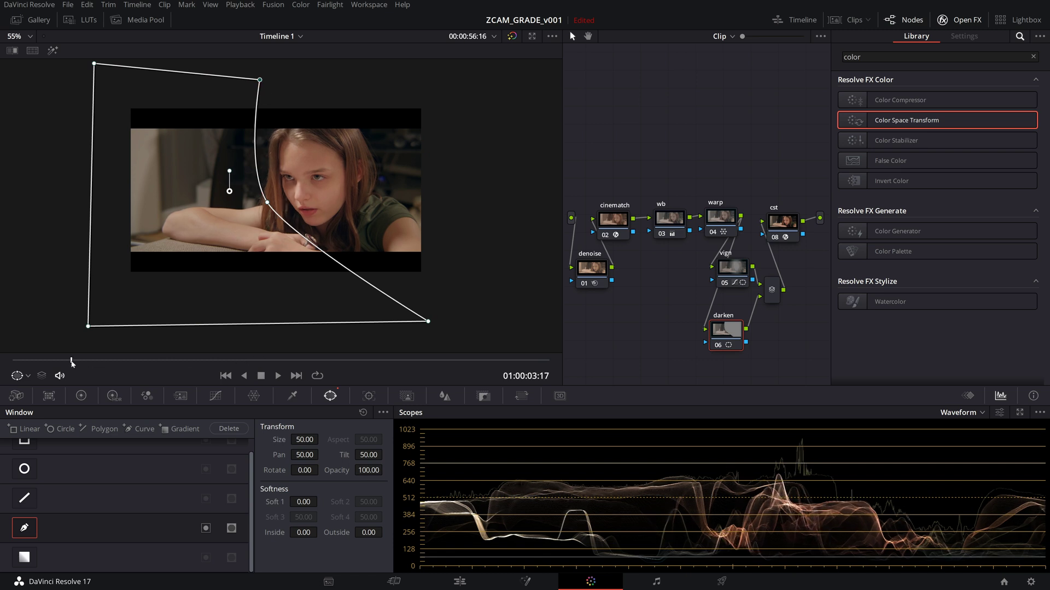
pyautogui.moveTo(71, 360); pyautogui.dragTo(229, 384)
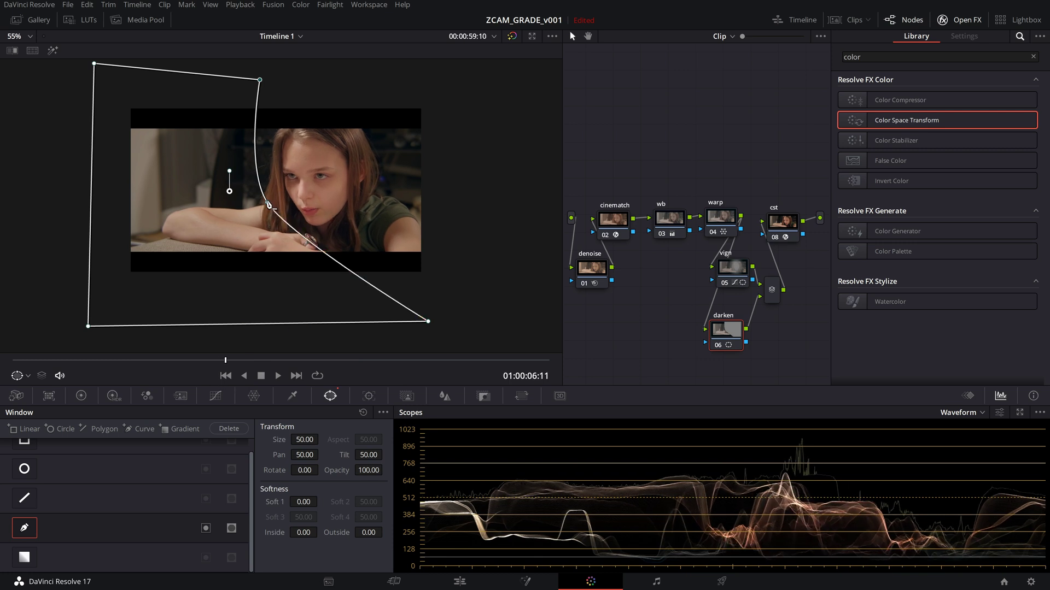
pyautogui.moveTo(268, 206); pyautogui.dragTo(300, 258)
pyautogui.moveTo(270, 205); pyautogui.dragTo(277, 215)
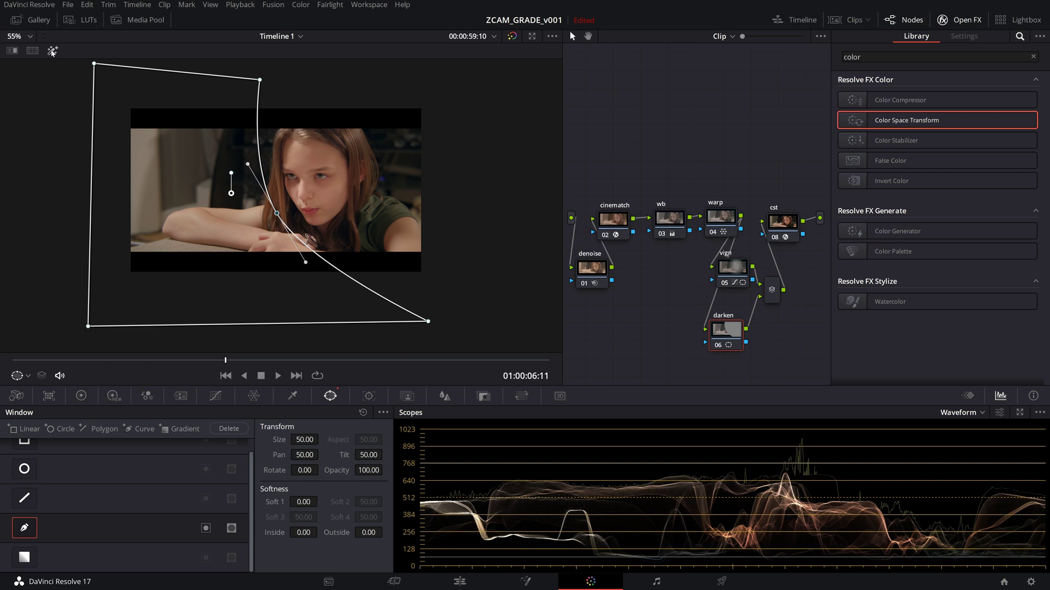
# Feather the darken window's edge and lower the curve's white point to darken the image.
pyautogui.click(53, 50)
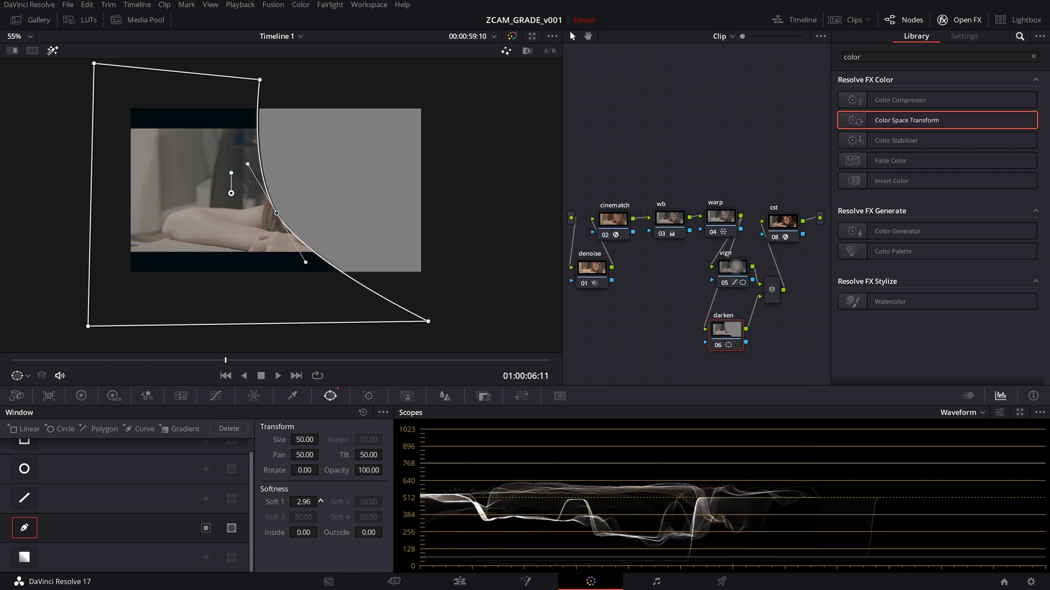
pyautogui.moveTo(304, 502); pyautogui.dragTo(320, 531)
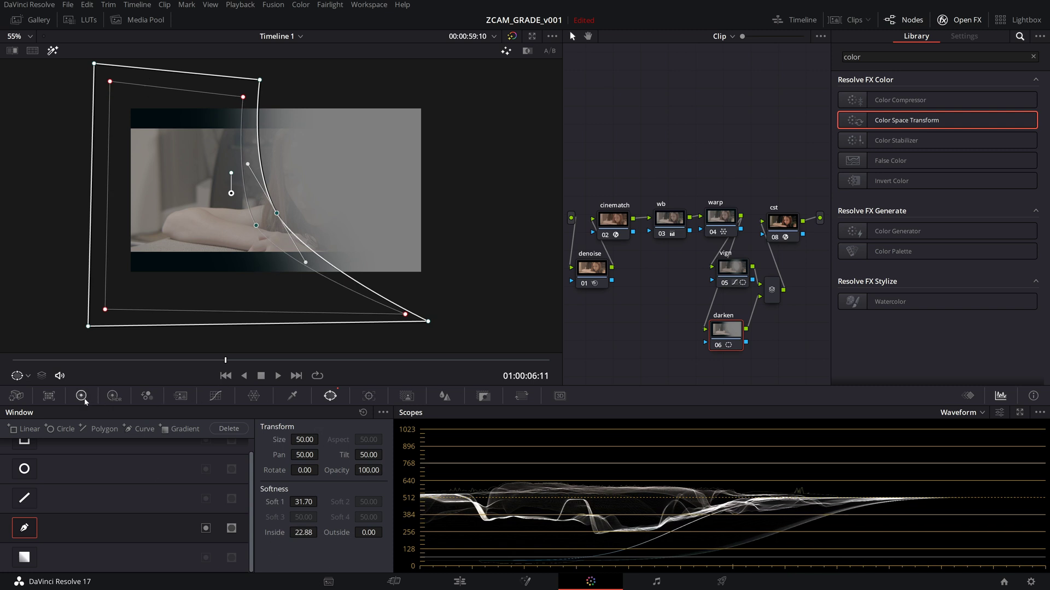
pyautogui.click(53, 50)
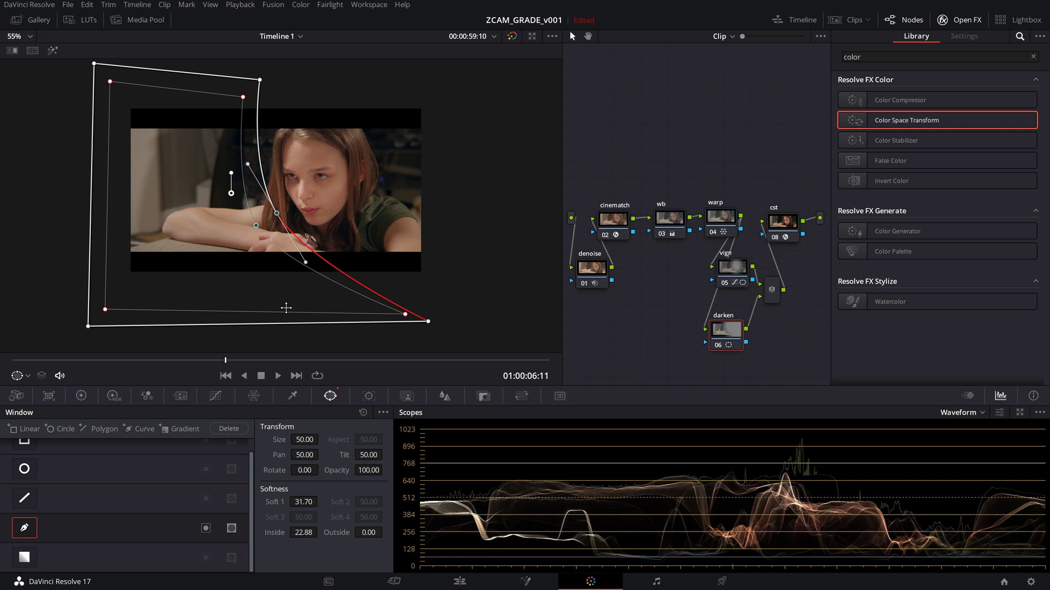
pyautogui.click(216, 395)
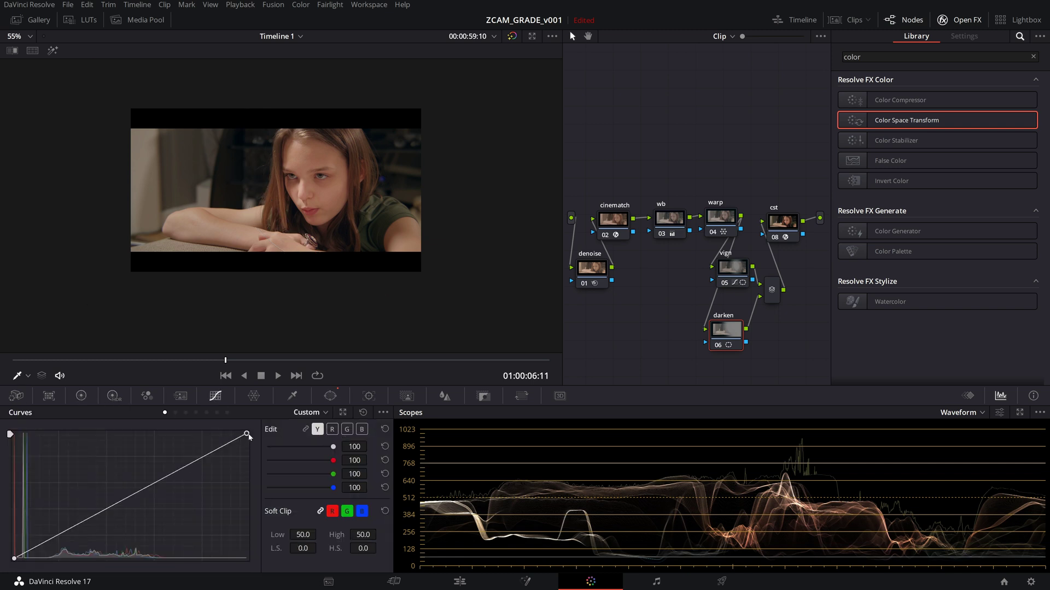
pyautogui.moveTo(247, 434); pyautogui.dragTo(246, 447)
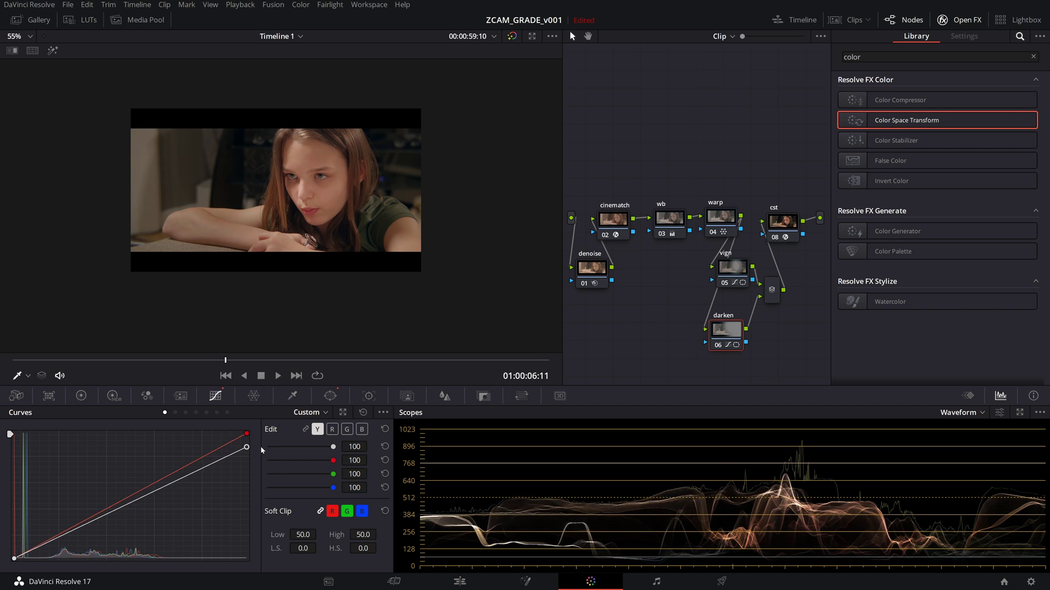
pyautogui.hotkey('ctrl', 'z')
pyautogui.hotkey('ctrl', 'shift', 'z')
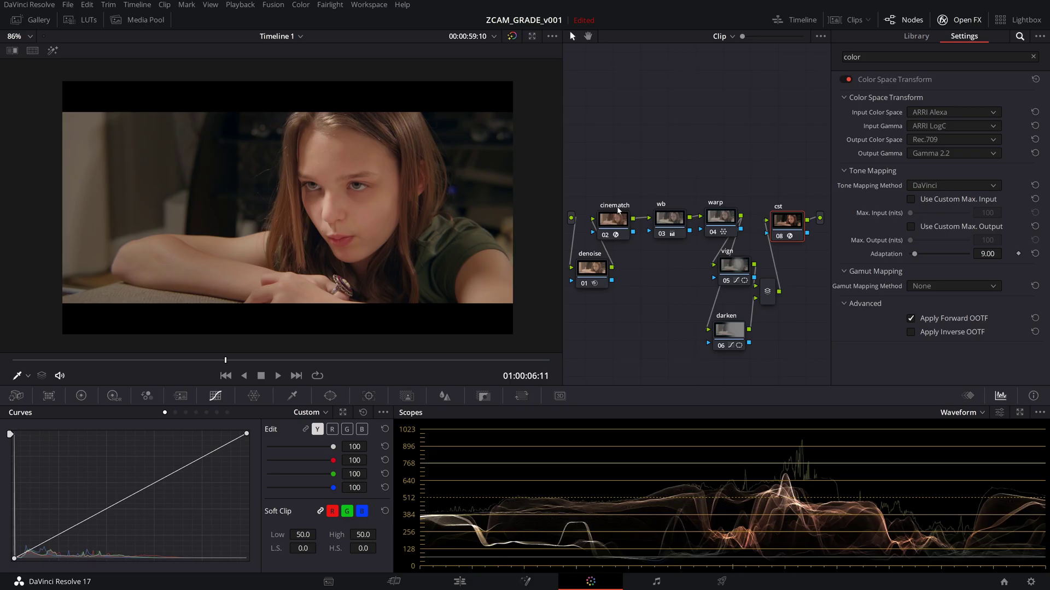
# Move cinematch down beside denoise and put wb at the start of the top row.
pyautogui.moveTo(616, 221); pyautogui.dragTo(649, 272)
pyautogui.moveTo(675, 186); pyautogui.dragTo(616, 222)
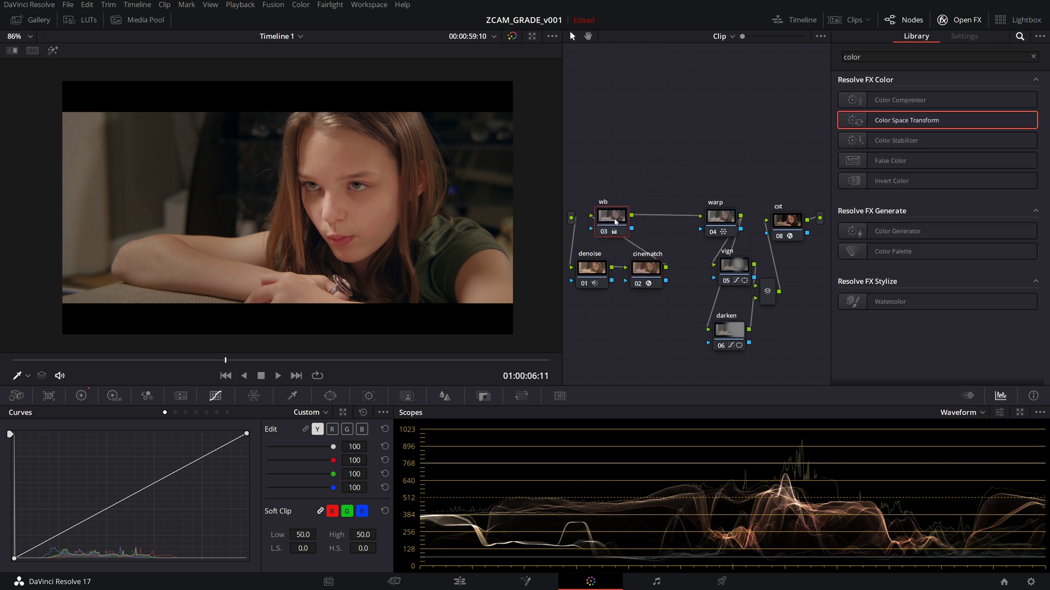
# Group vign, darken and the layer mixer together and create a compound node from them.
pyautogui.moveTo(725, 224); pyautogui.dragTo(670, 228)
pyautogui.moveTo(734, 267); pyautogui.dragTo(713, 180)
pyautogui.moveTo(769, 297); pyautogui.dragTo(742, 240)
pyautogui.moveTo(737, 345); pyautogui.dragTo(727, 283)
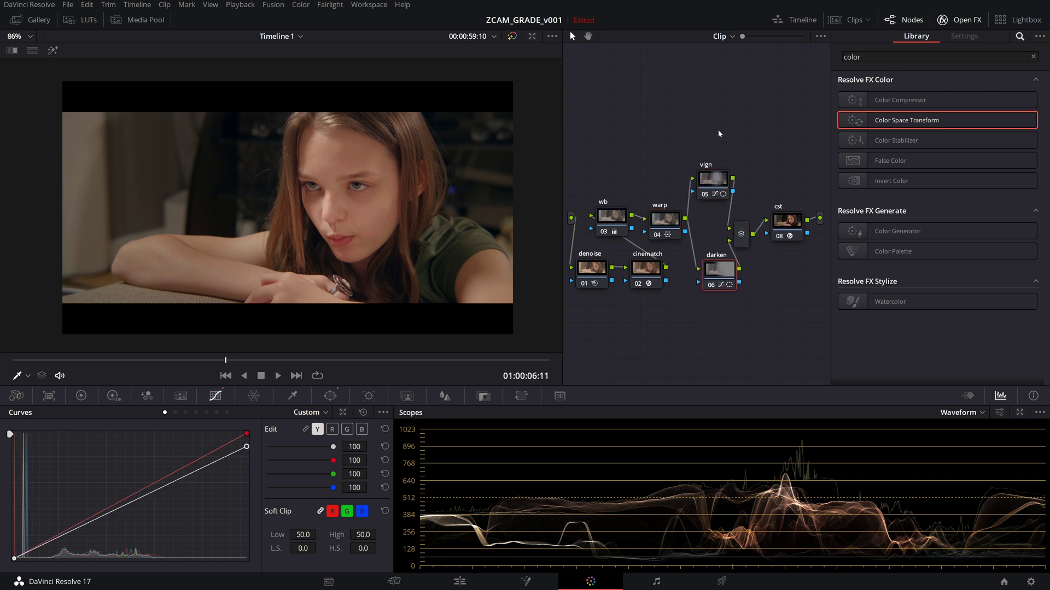
pyautogui.moveTo(703, 103); pyautogui.dragTo(740, 282)
pyautogui.rightClick(739, 282)
pyautogui.click(765, 456)
# Place the compound node between warp and cst and label it 'lighting'.
pyautogui.moveTo(740, 277); pyautogui.dragTo(734, 232)
pyautogui.doubleClick(711, 210)
pyautogui.write('lighting')
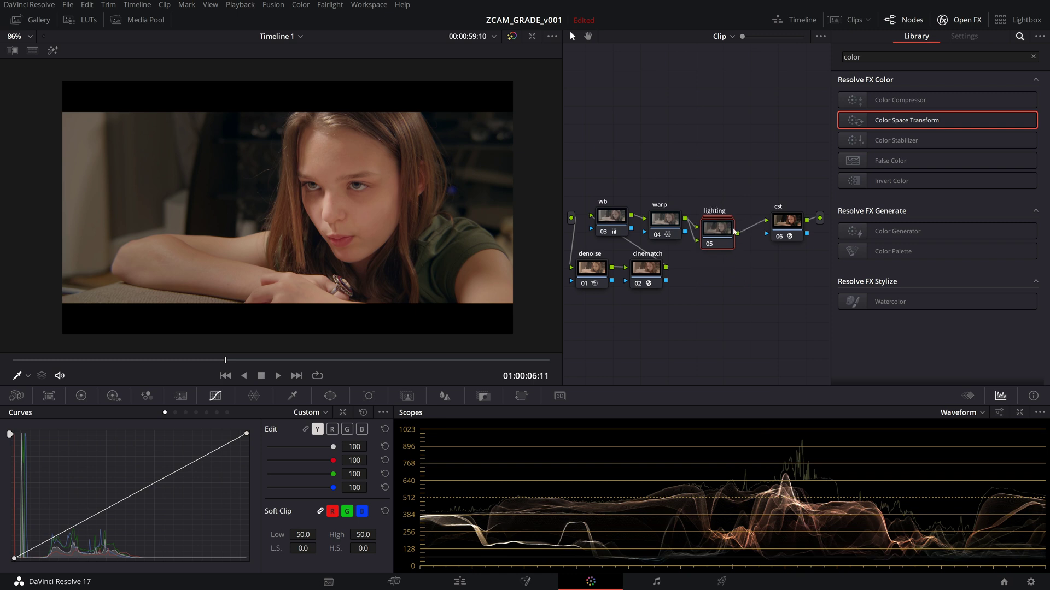
pyautogui.moveTo(714, 230); pyautogui.dragTo(715, 219)
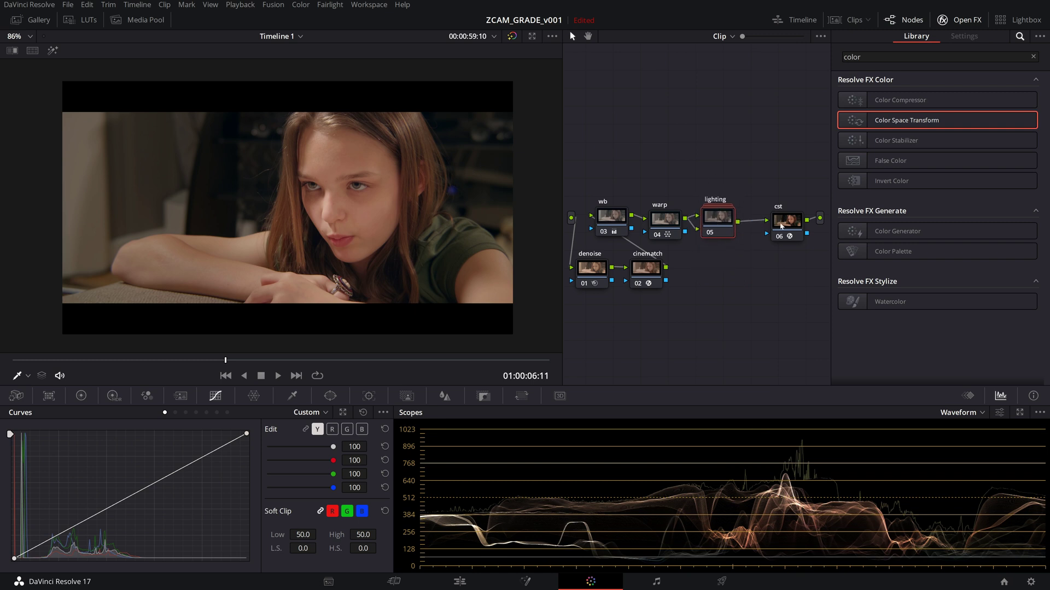
pyautogui.click(787, 221)
pyautogui.click(721, 220)
pyautogui.moveTo(720, 227); pyautogui.dragTo(723, 228)
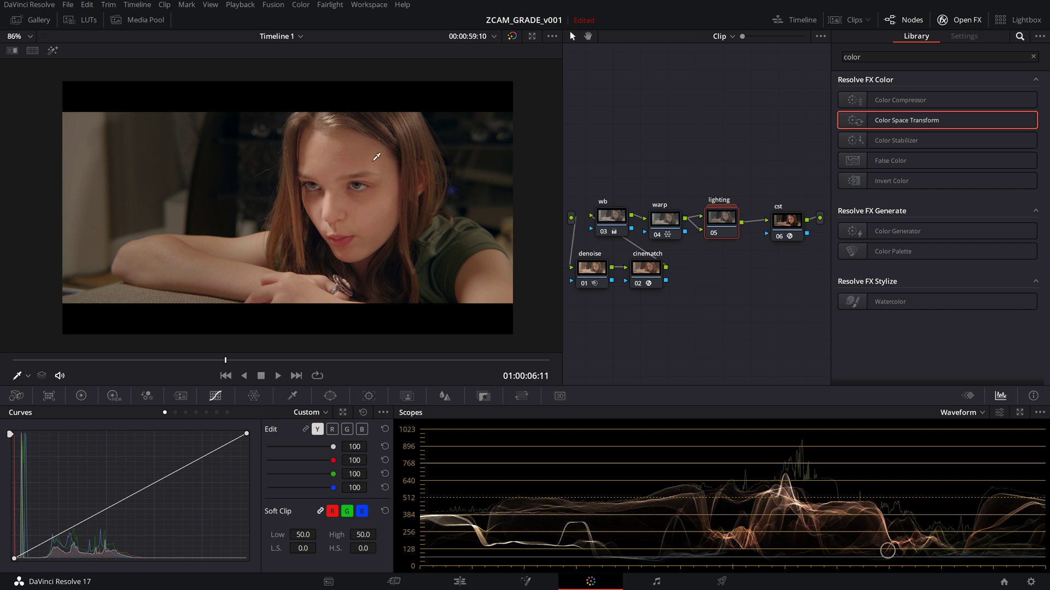
# Add a serial node labelled 'sharpen' after lighting and lower its Blur radius to 0.48.
pyautogui.hotkey('alt', 's')
pyautogui.moveTo(731, 291); pyautogui.dragTo(726, 299)
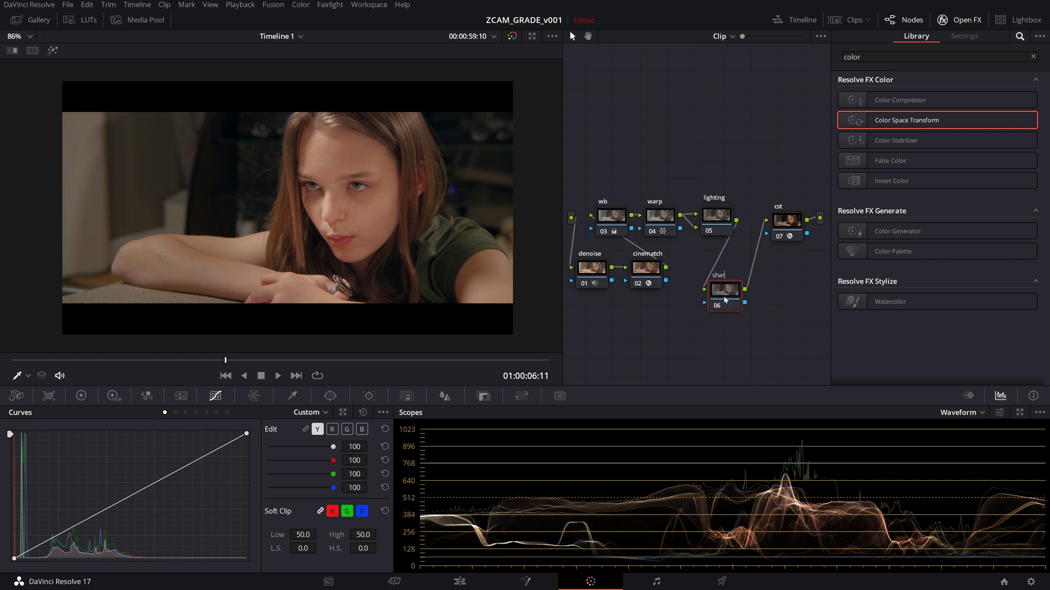
pyautogui.press('Return')
pyautogui.click(445, 396)
pyautogui.moveTo(94, 483); pyautogui.dragTo(94, 485)
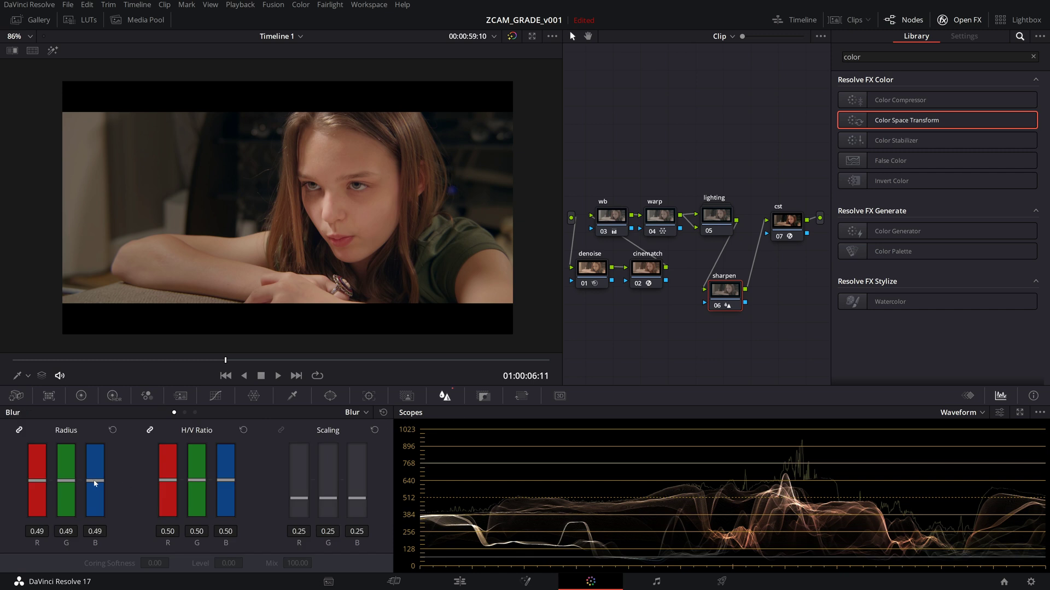
pyautogui.moveTo(723, 289); pyautogui.dragTo(726, 286)
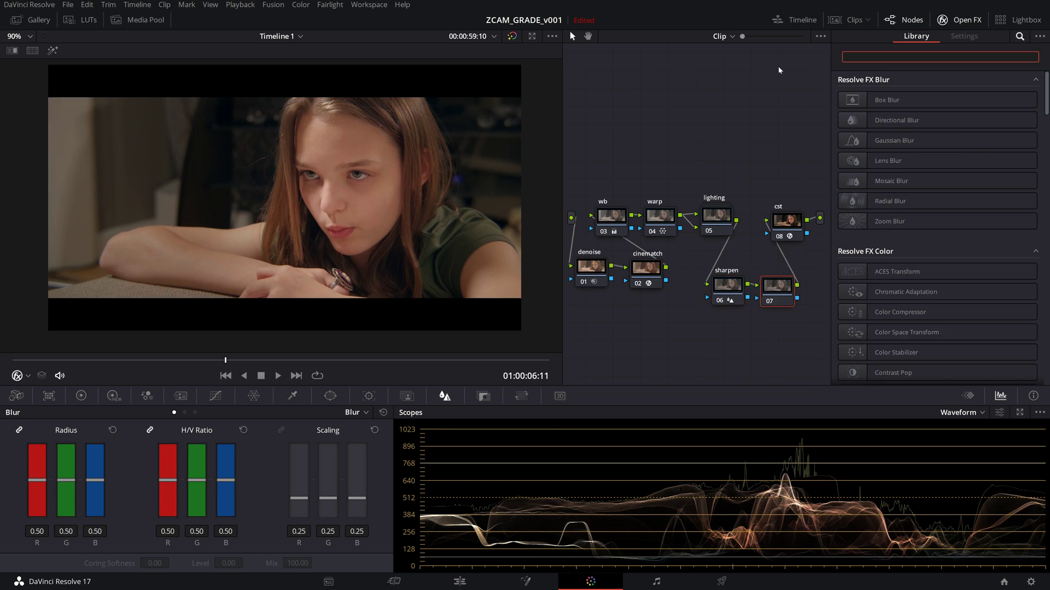
# Apply Film Grain to node 07 with the 35mm preset.
pyautogui.moveTo(782, 299); pyautogui.dragTo(783, 299)
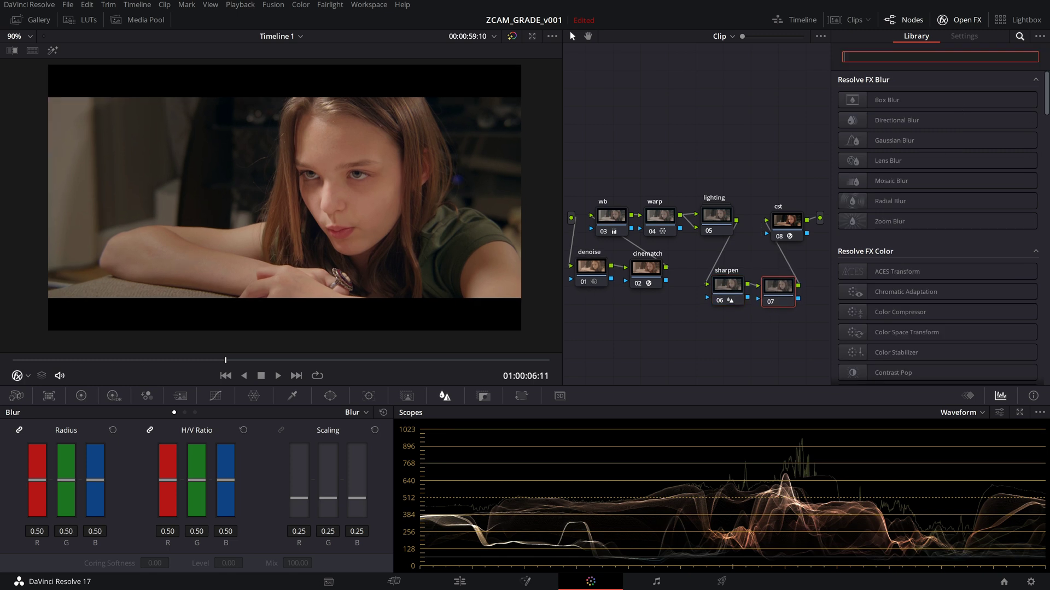
pyautogui.write('grain')
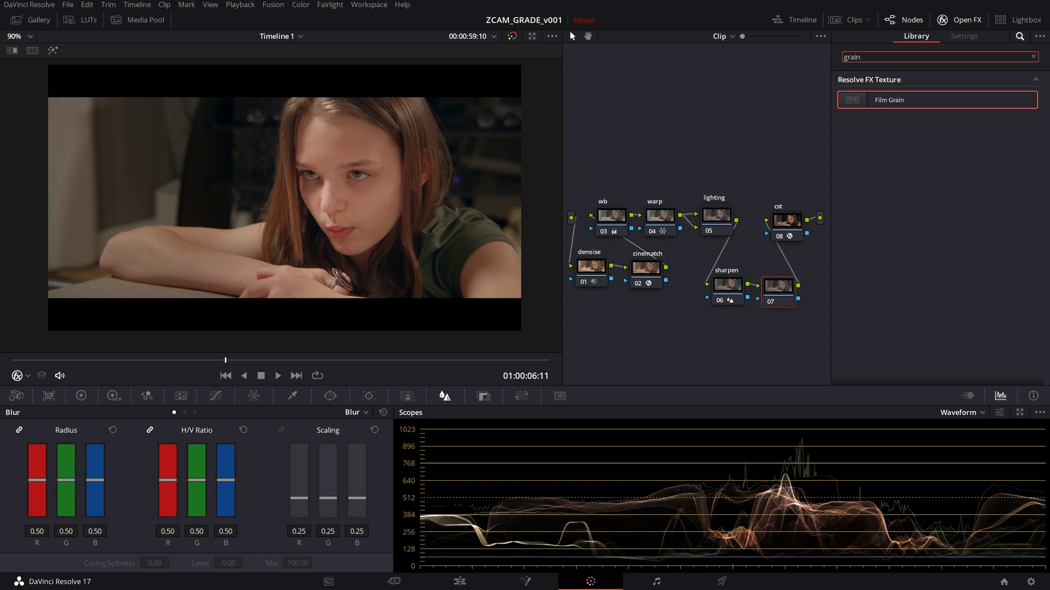
pyautogui.moveTo(901, 112); pyautogui.dragTo(777, 288)
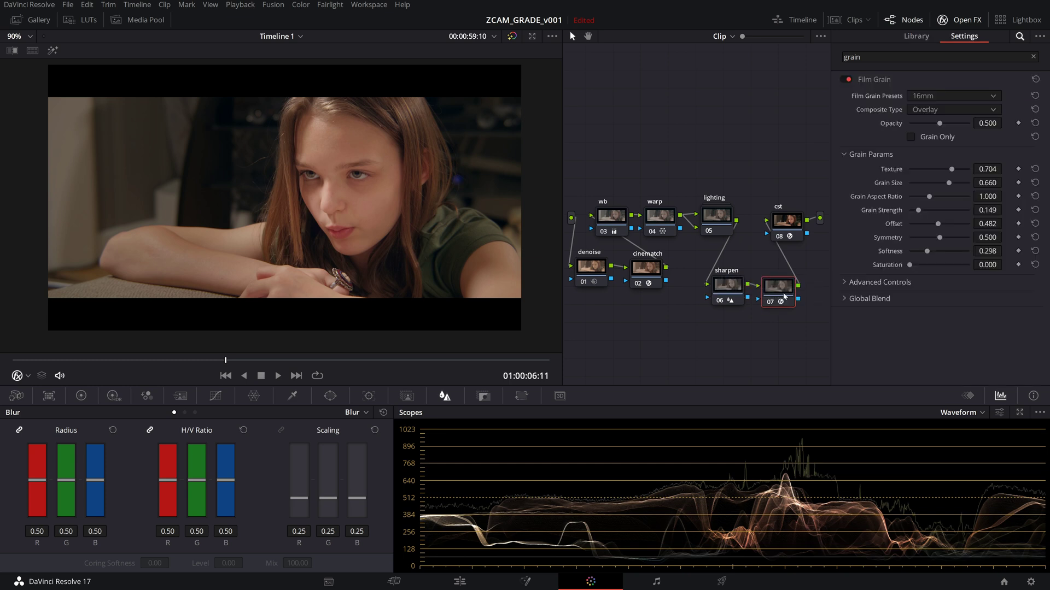
pyautogui.click(950, 96)
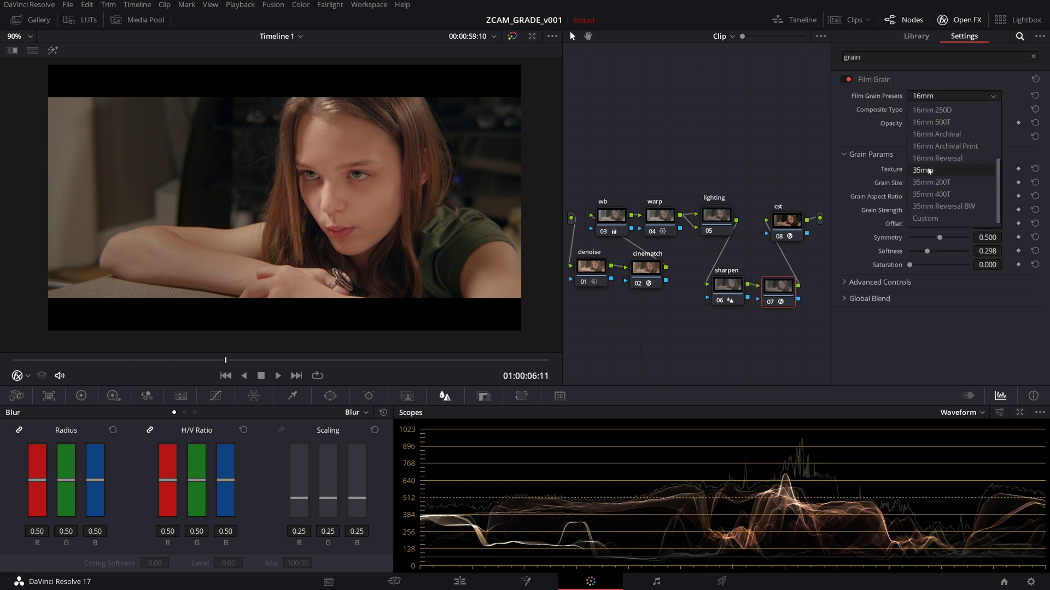
pyautogui.click(959, 136)
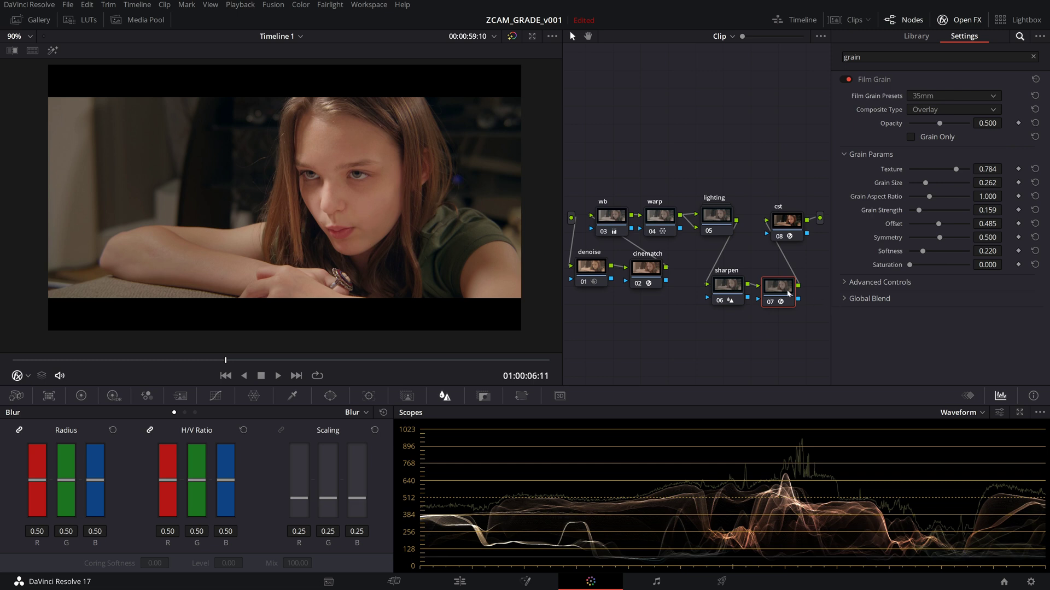
pyautogui.moveTo(789, 293); pyautogui.dragTo(772, 289)
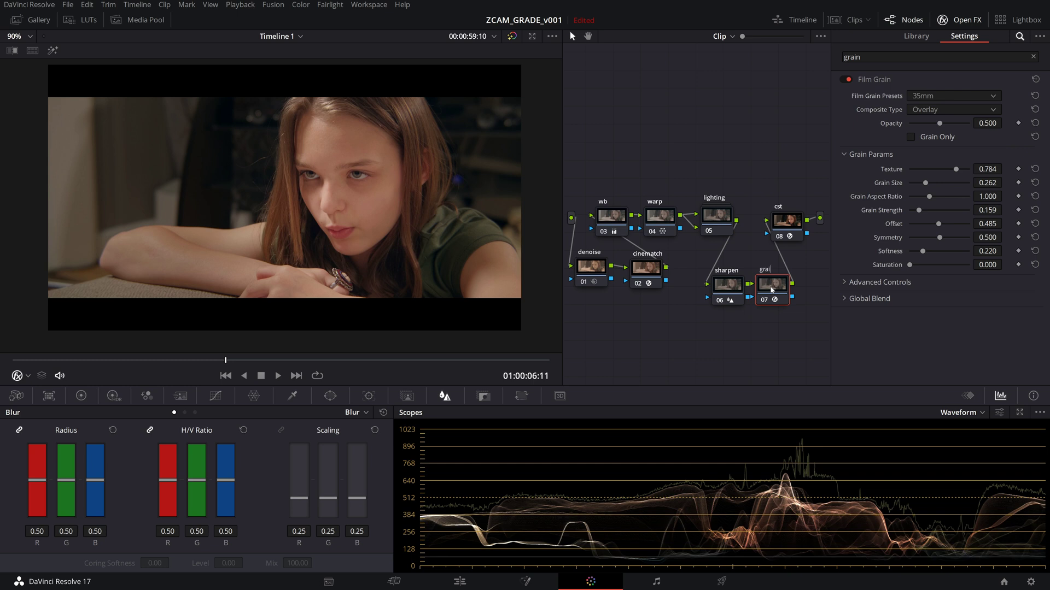
# Merge the sharpen and grain nodes into a compound node labelled 'texture'.
pyautogui.write('n')
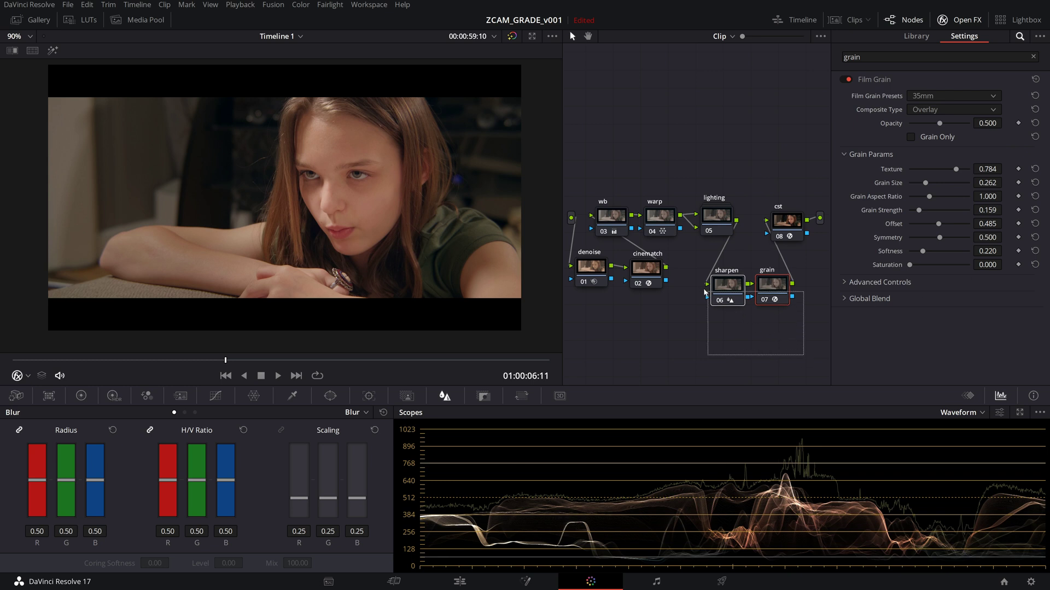
pyautogui.rightClick(725, 290)
pyautogui.click(776, 472)
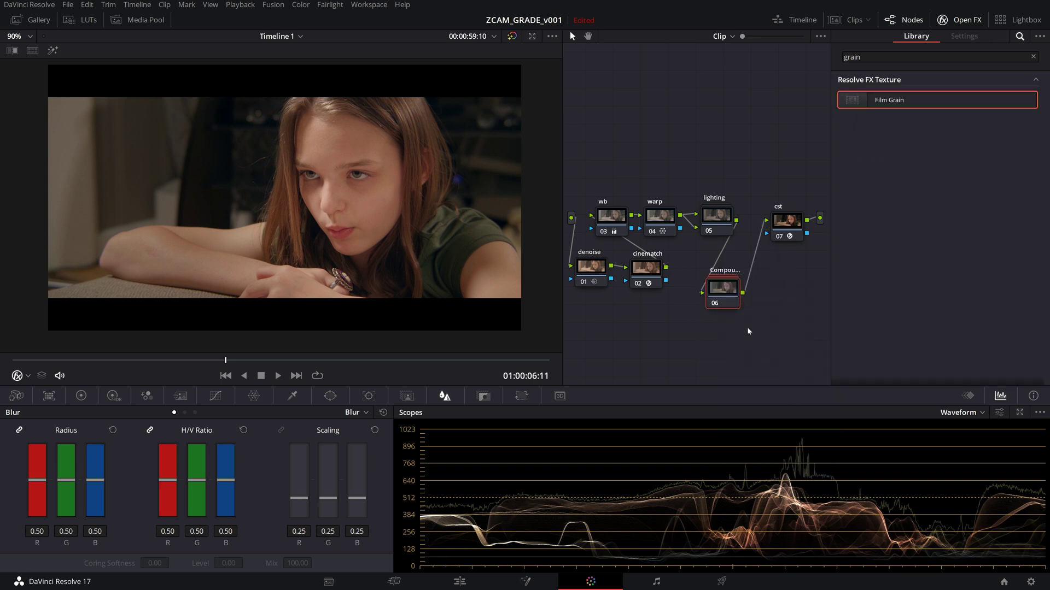
pyautogui.press('BackSpace')
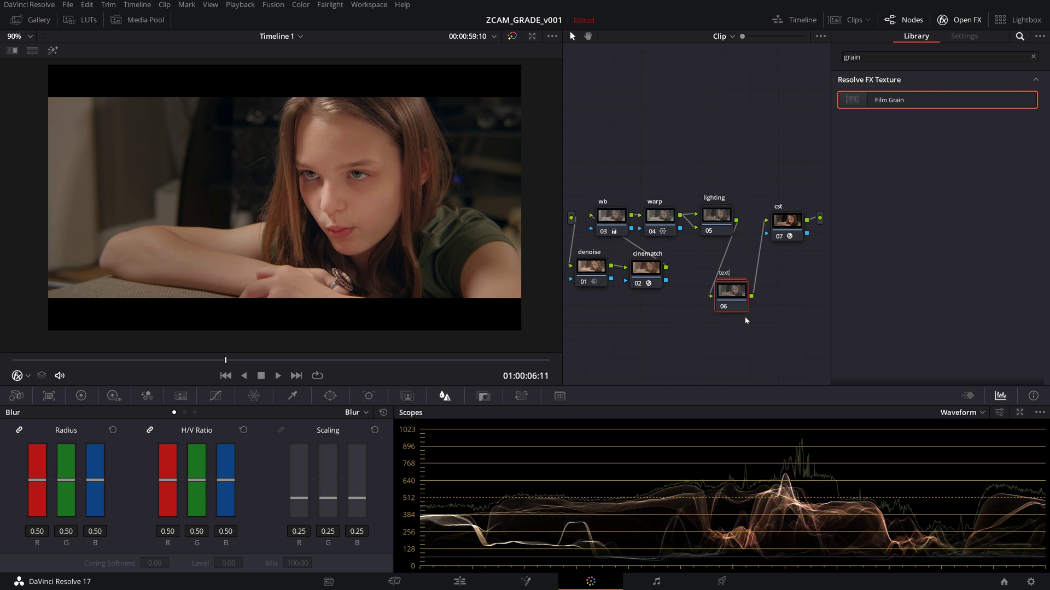
pyautogui.write('texture')
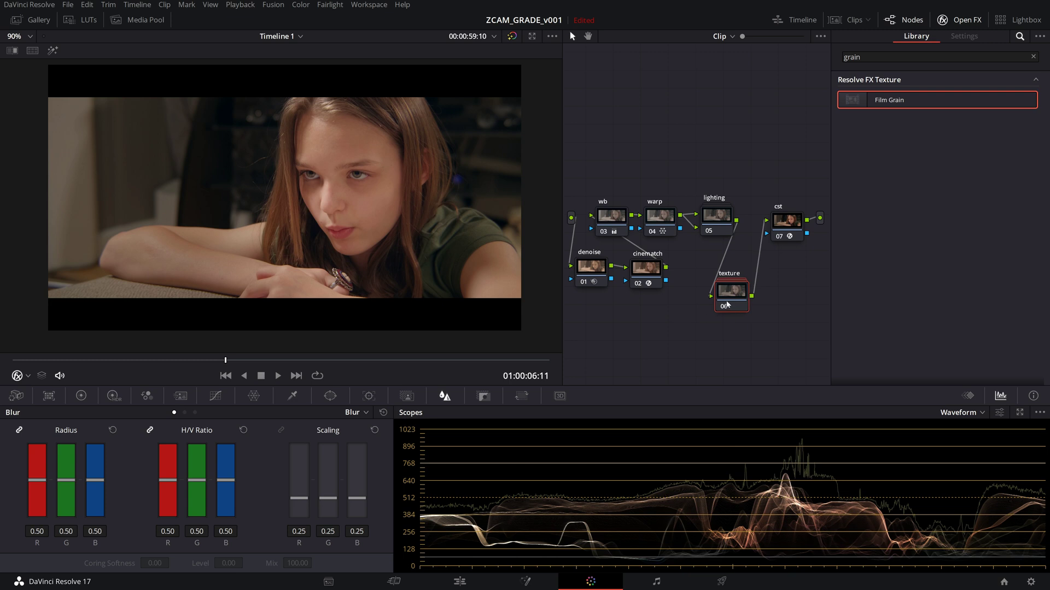